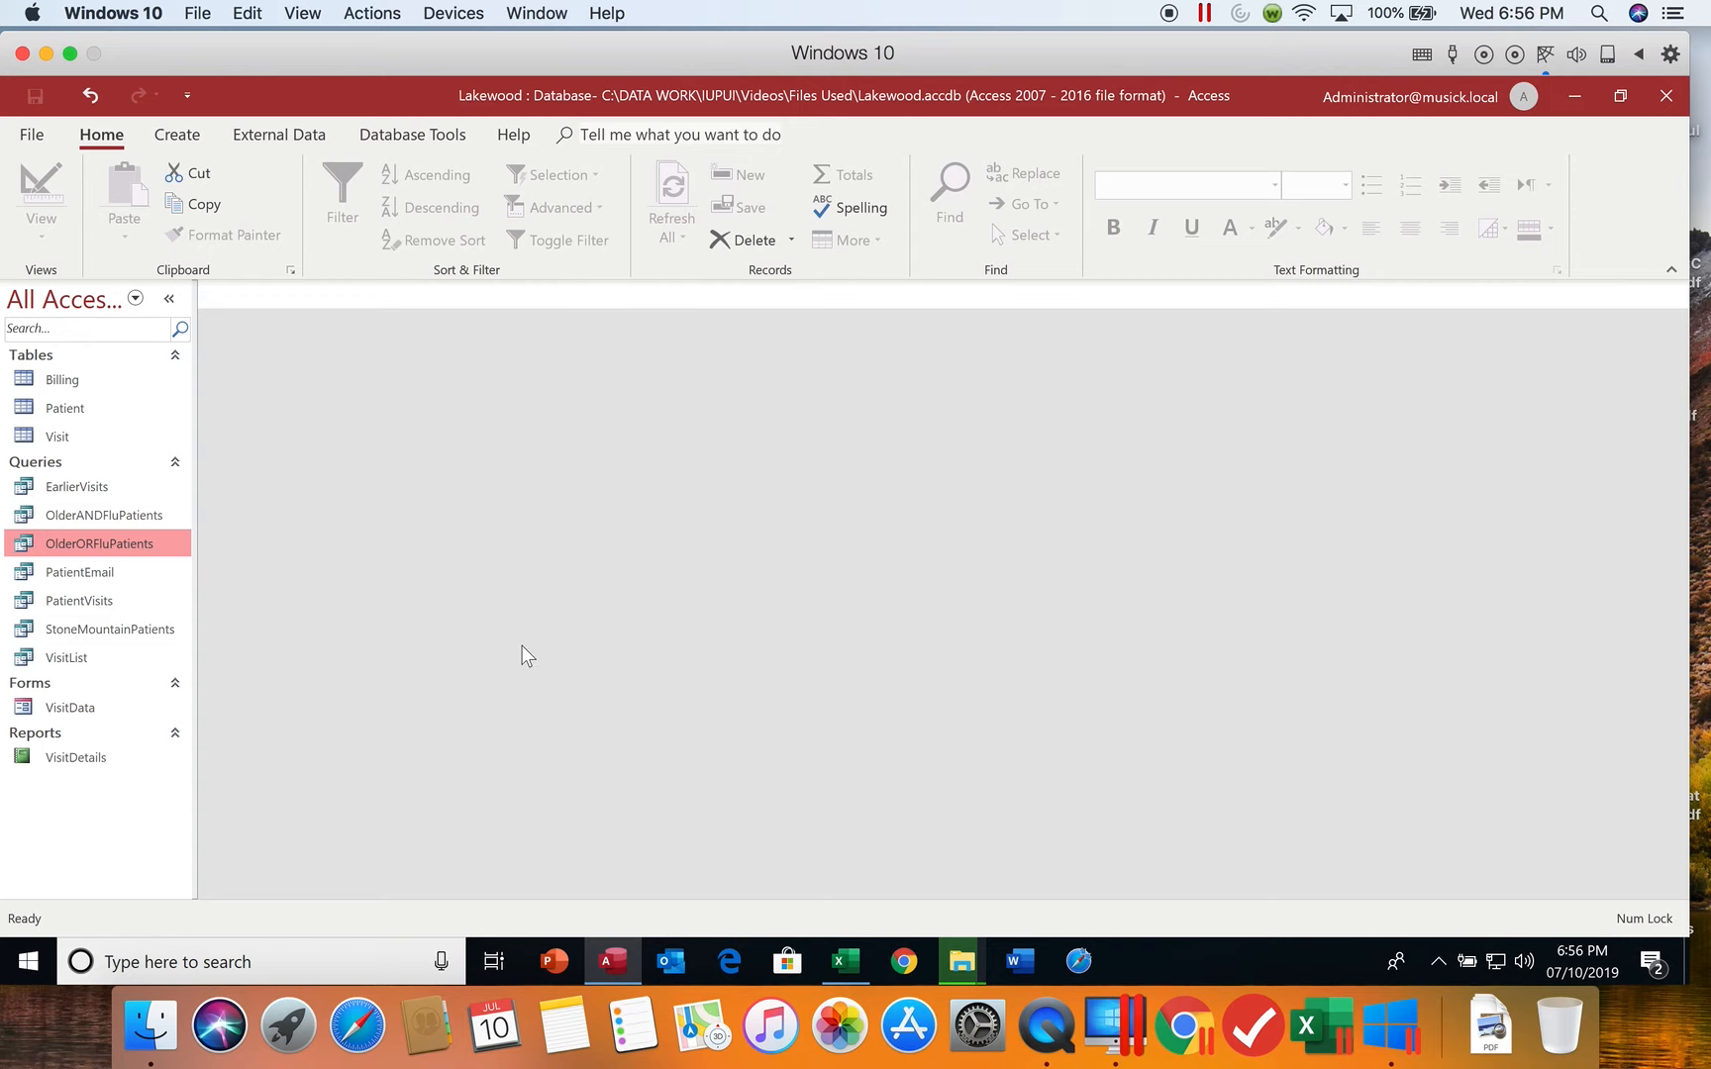
Create a new query in Design view with the Billing and Visit tables and enlarge the Billing field list to show all fields.
left_click(184, 138)
left_click(400, 228)
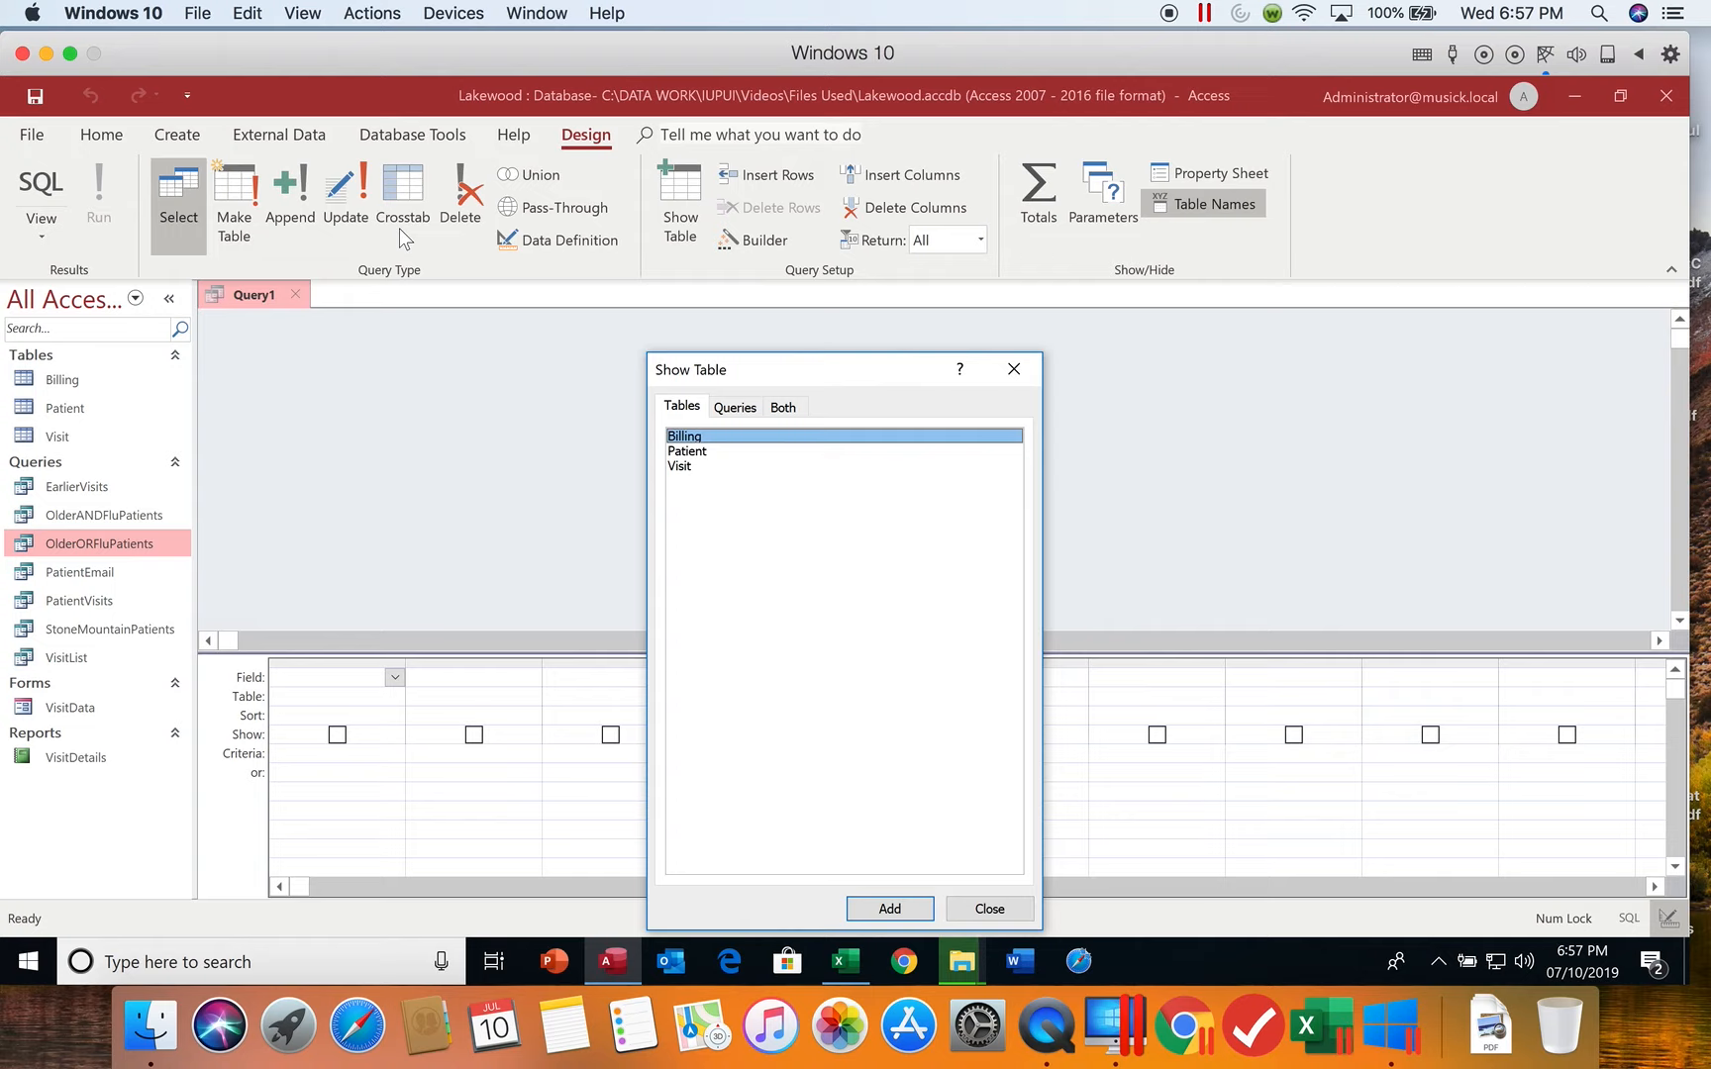
double_click(697, 437)
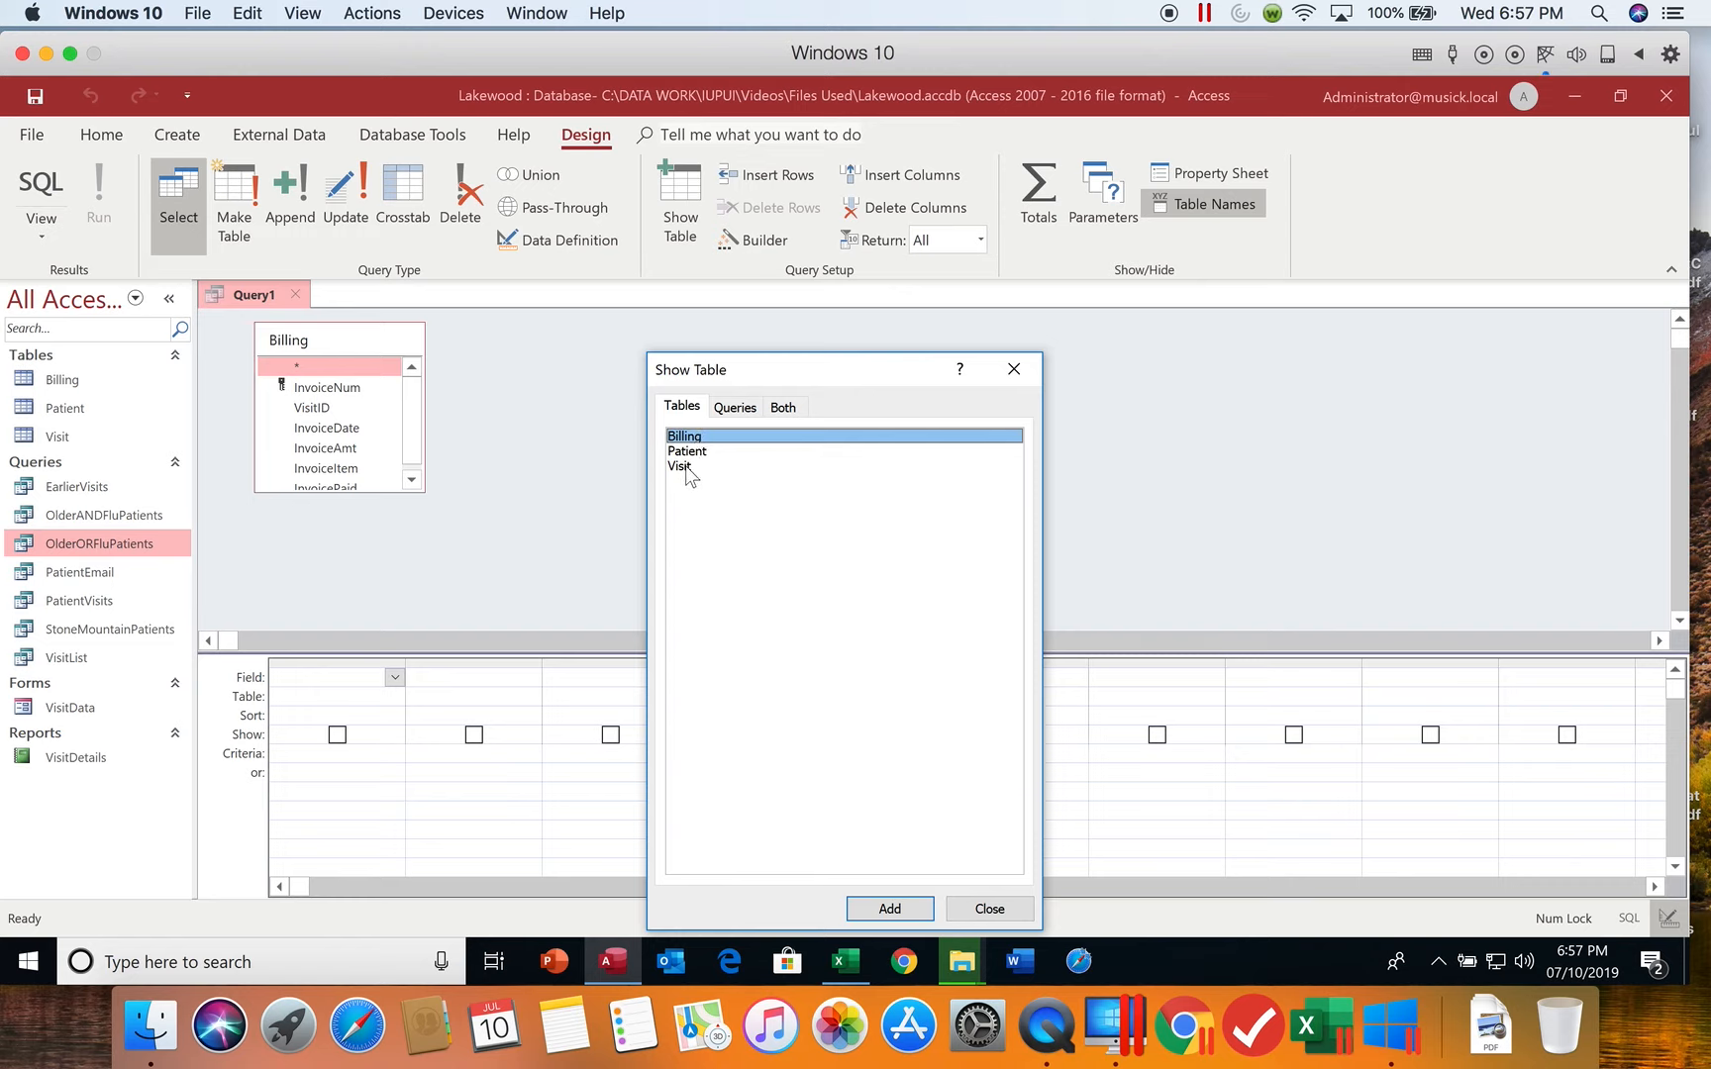
double_click(687, 469)
left_click(988, 908)
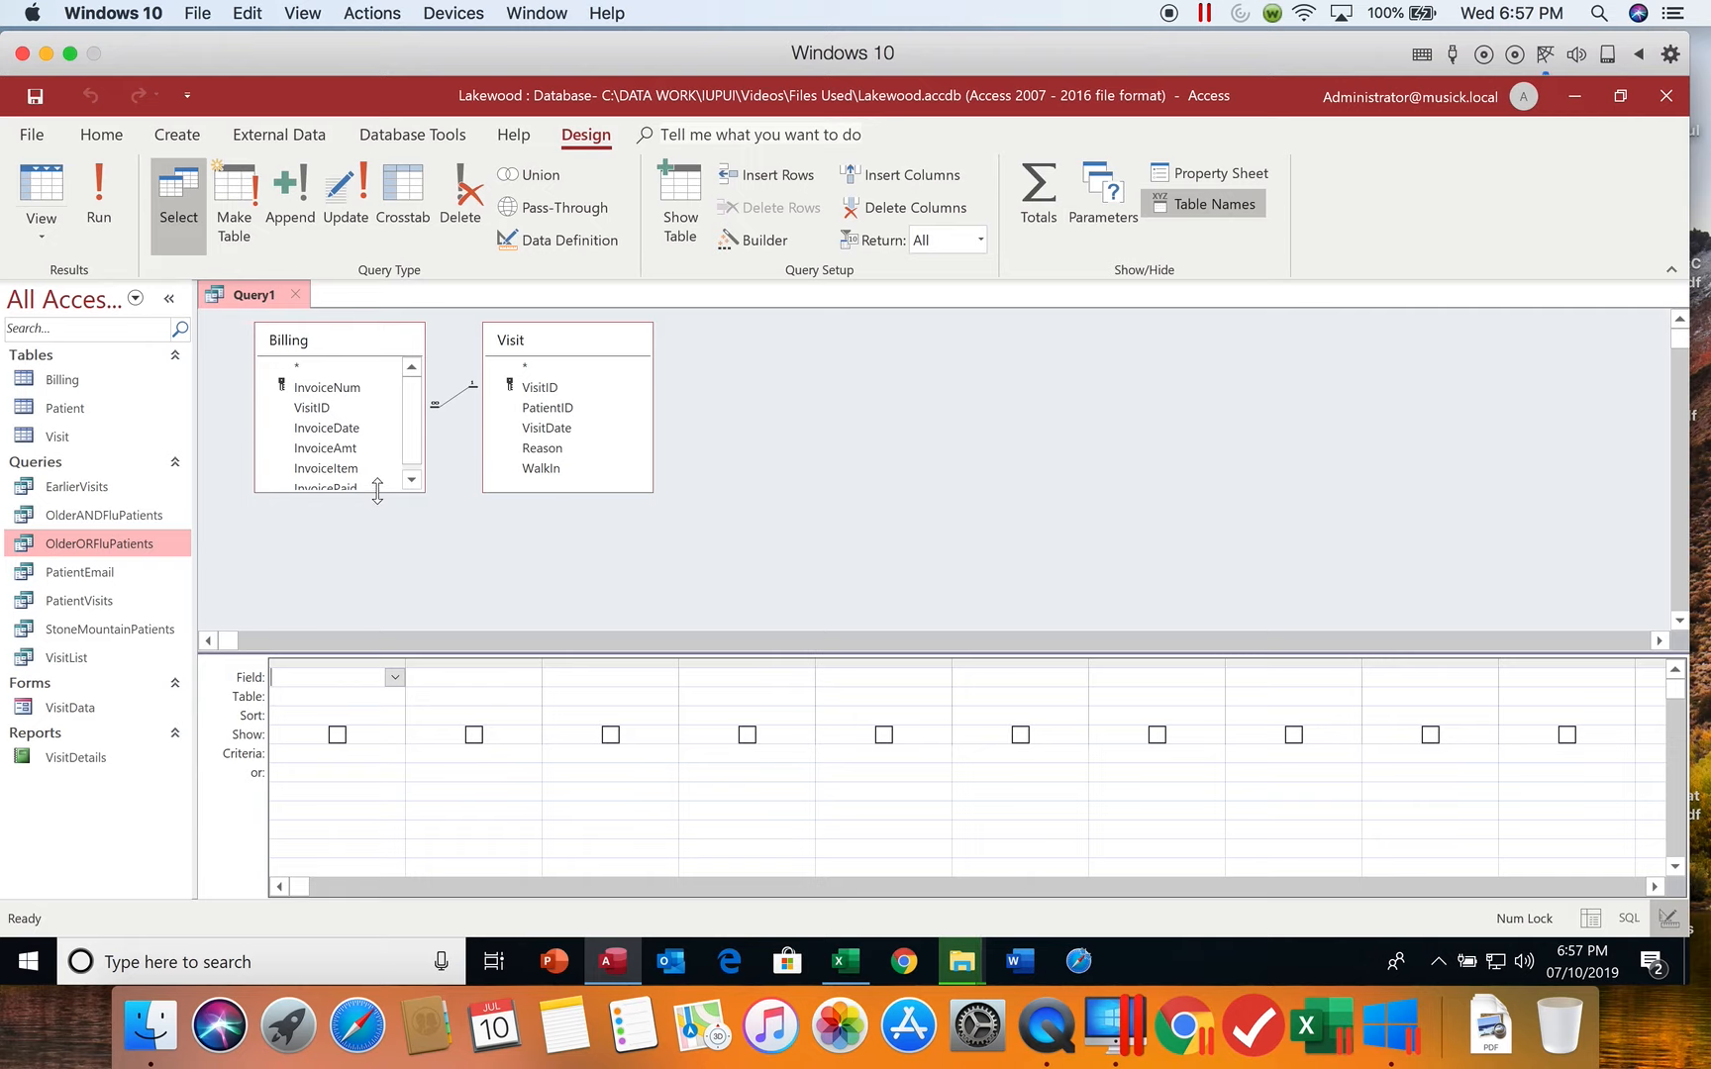
left_click_drag(377, 491, 378, 526)
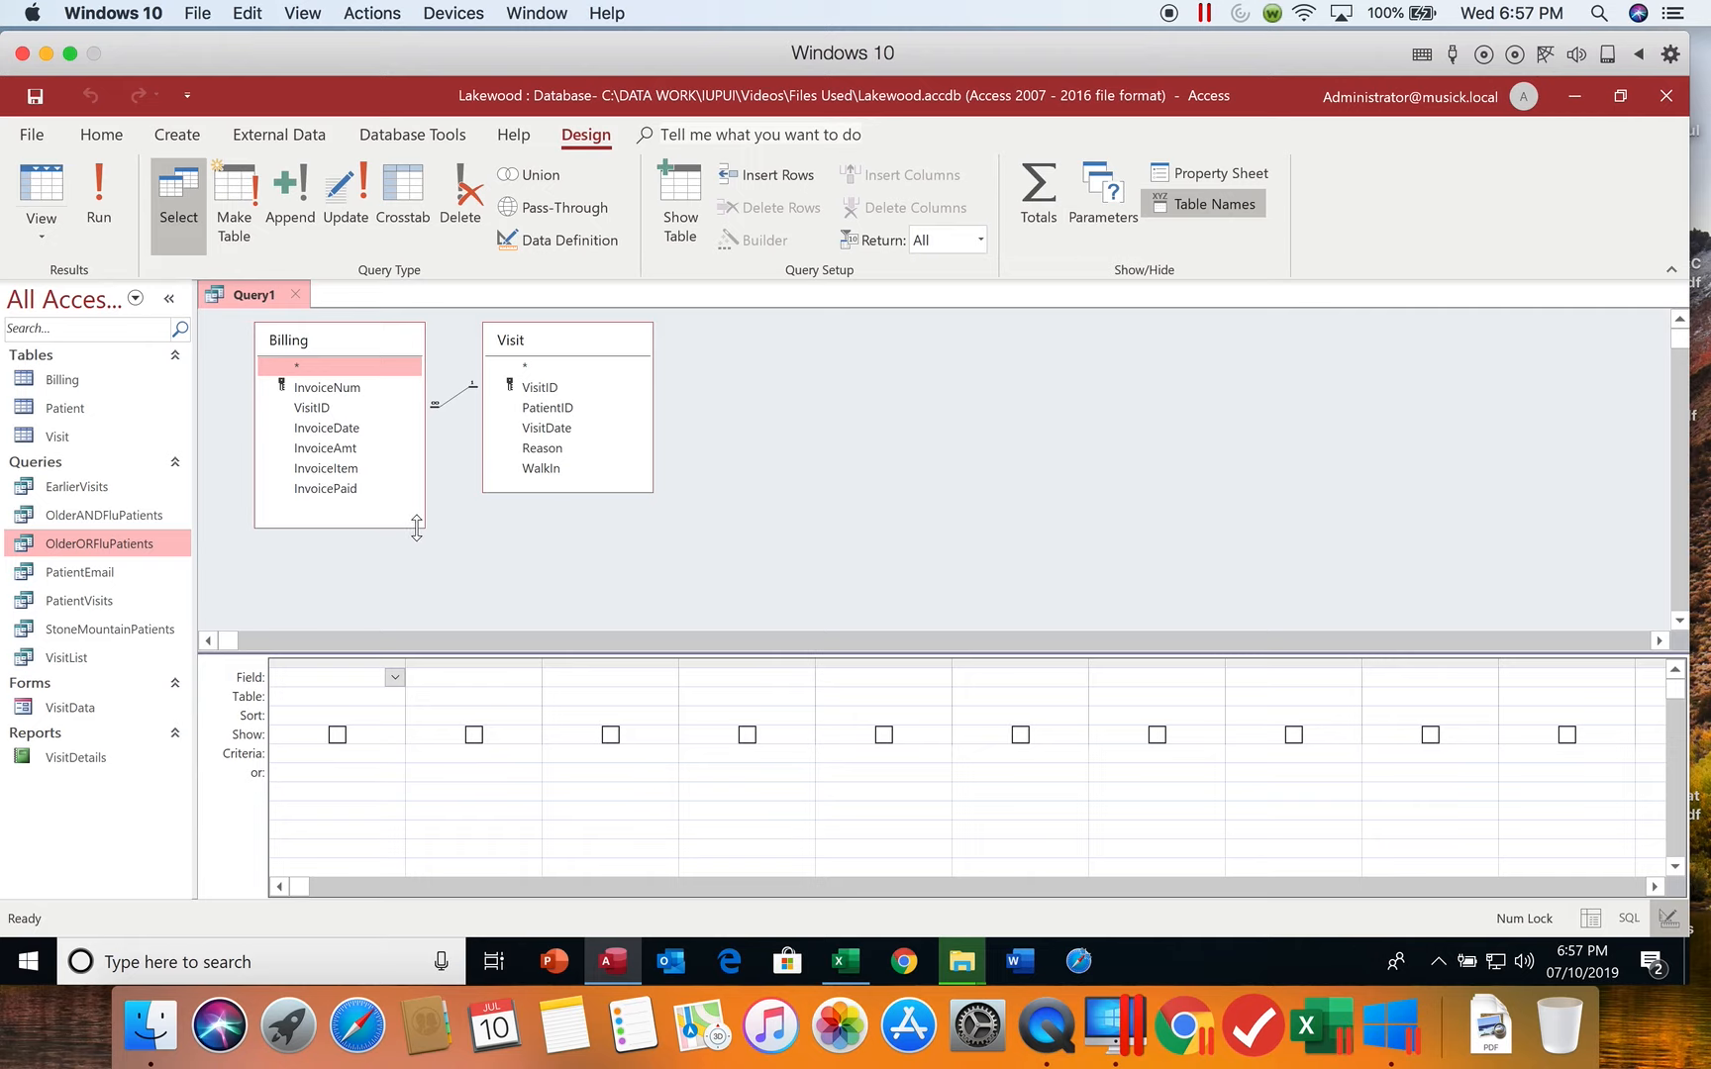
Add the VisitID, PatientID and VisitDate fields from the Visit table to the query design grid.
double_click(561, 388)
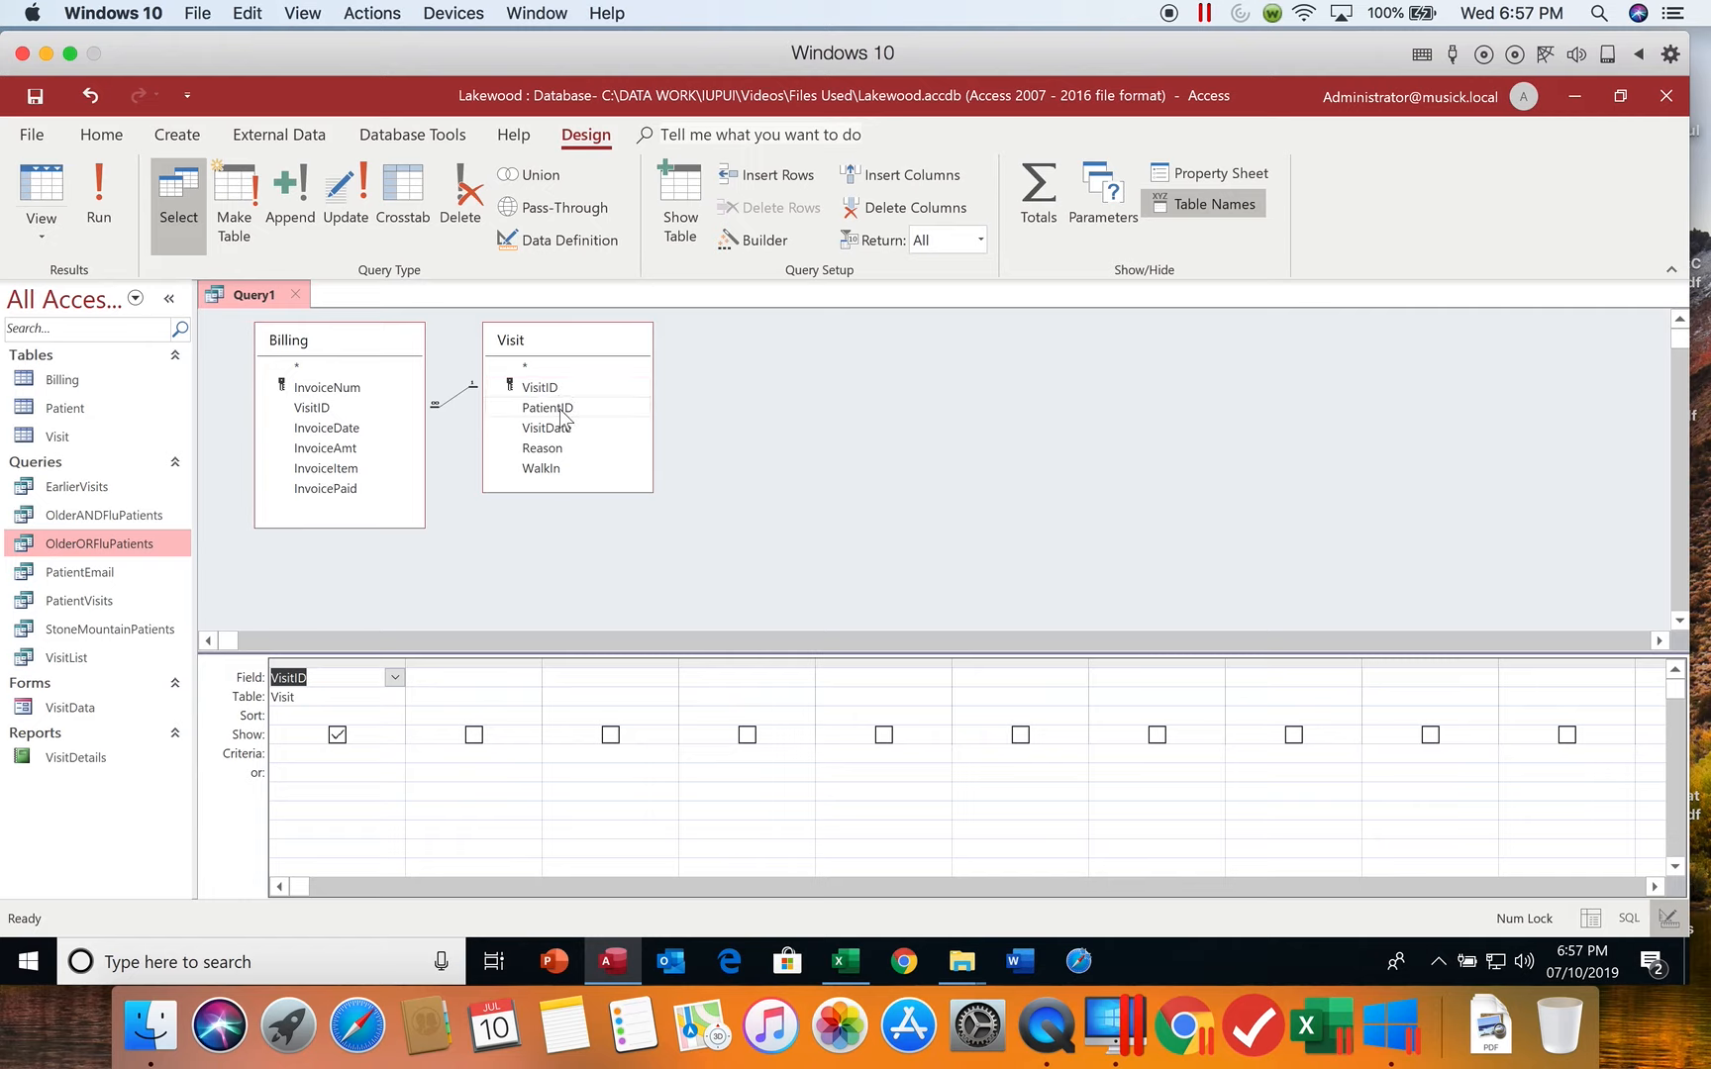
double_click(561, 410)
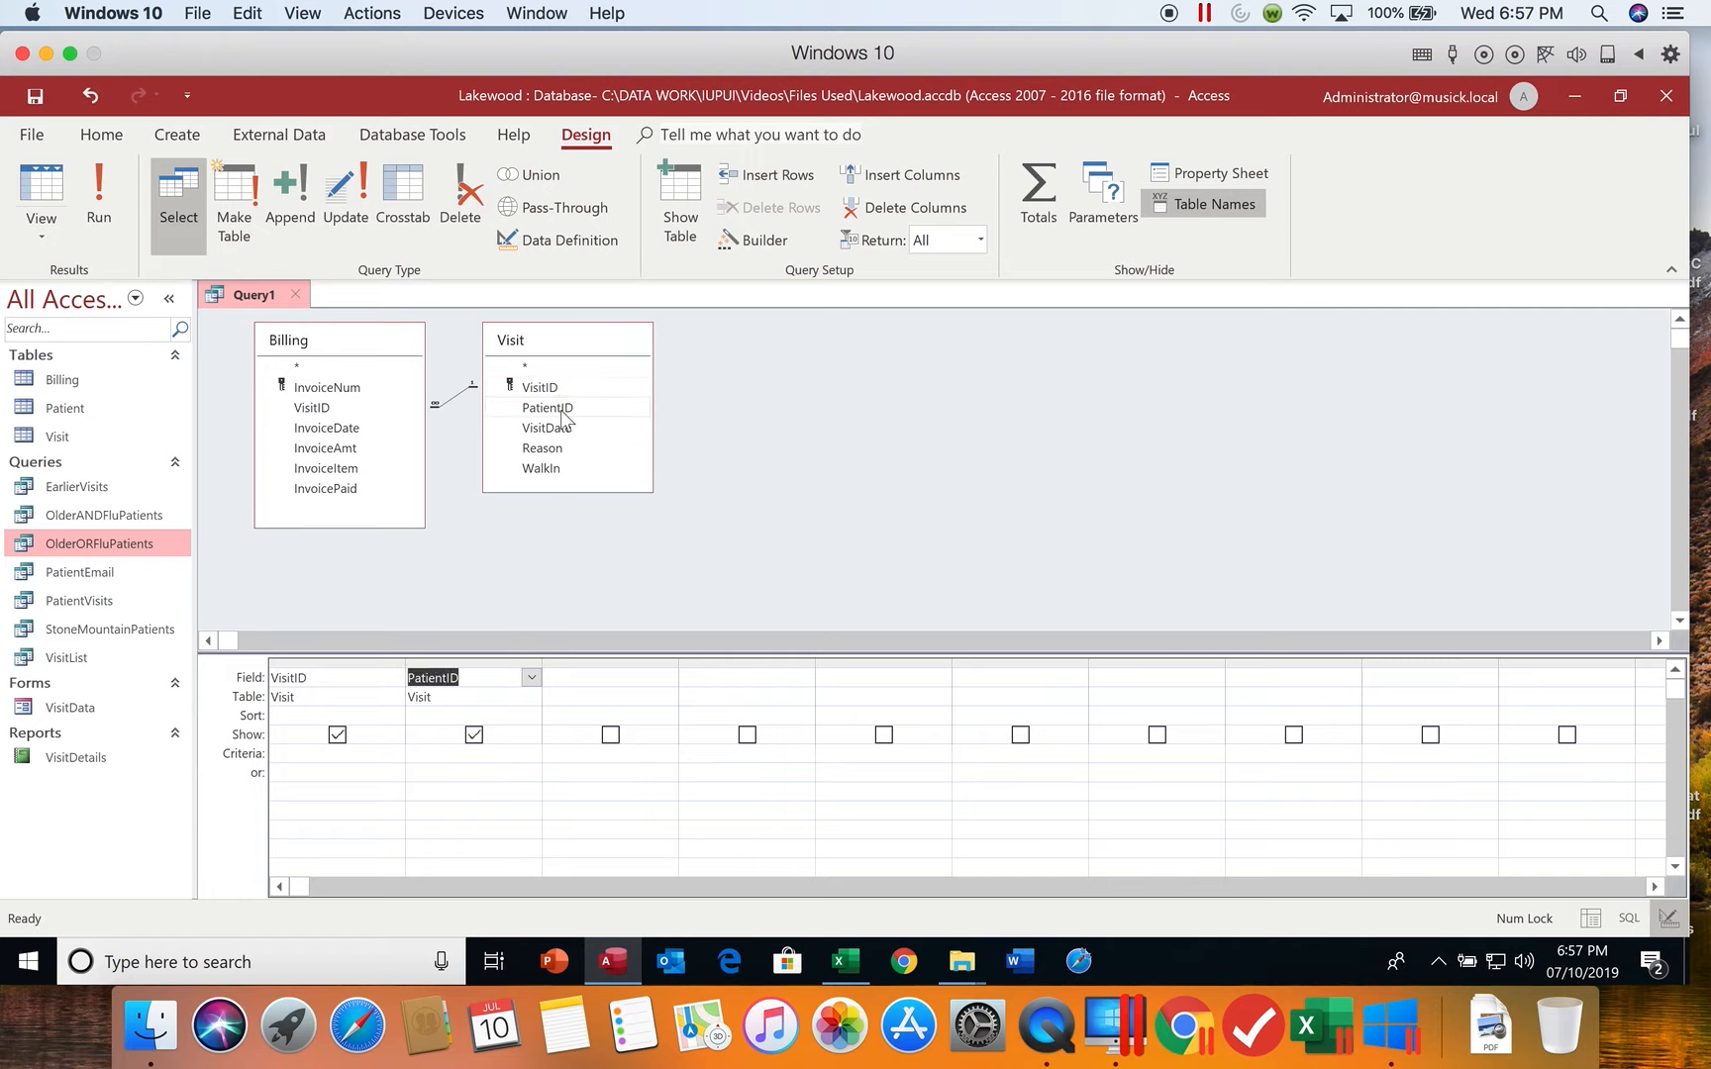
double_click(554, 429)
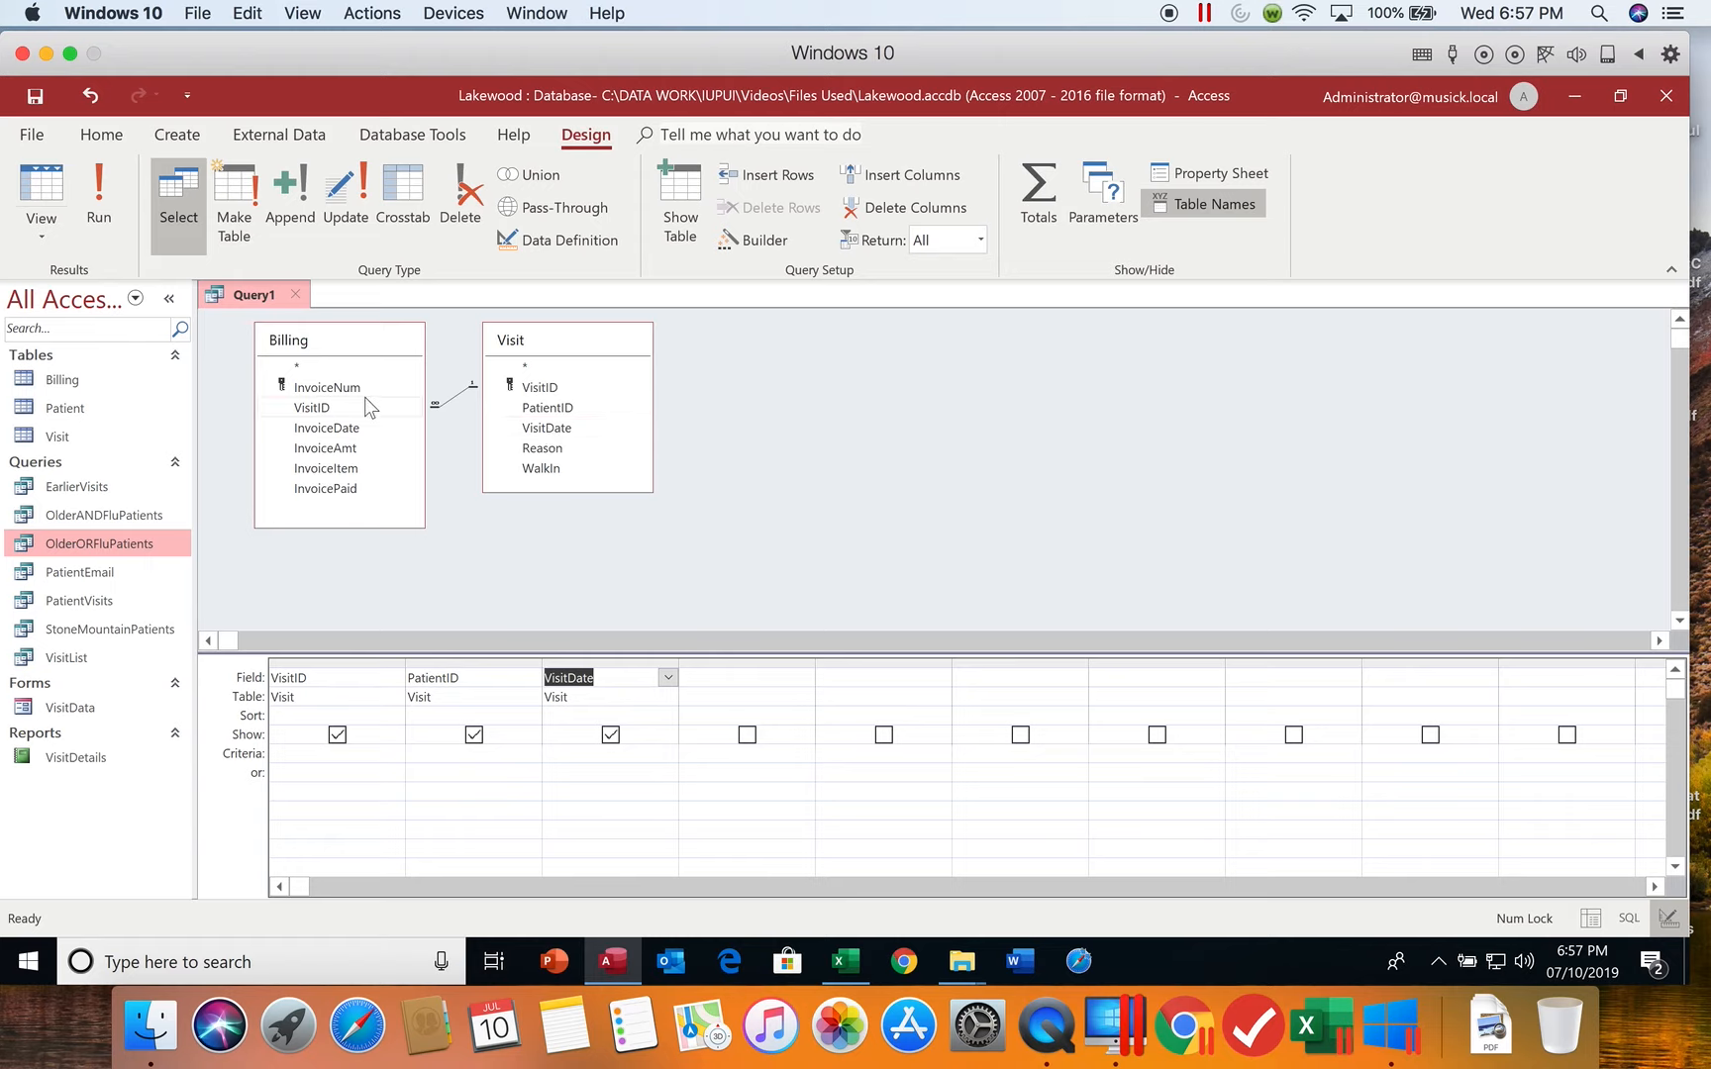
Add the InvoiceItem, InvoicePaid and InvoiceAmt fields from the Billing table to the design grid, in that order.
left_click(350, 472)
double_click(350, 471)
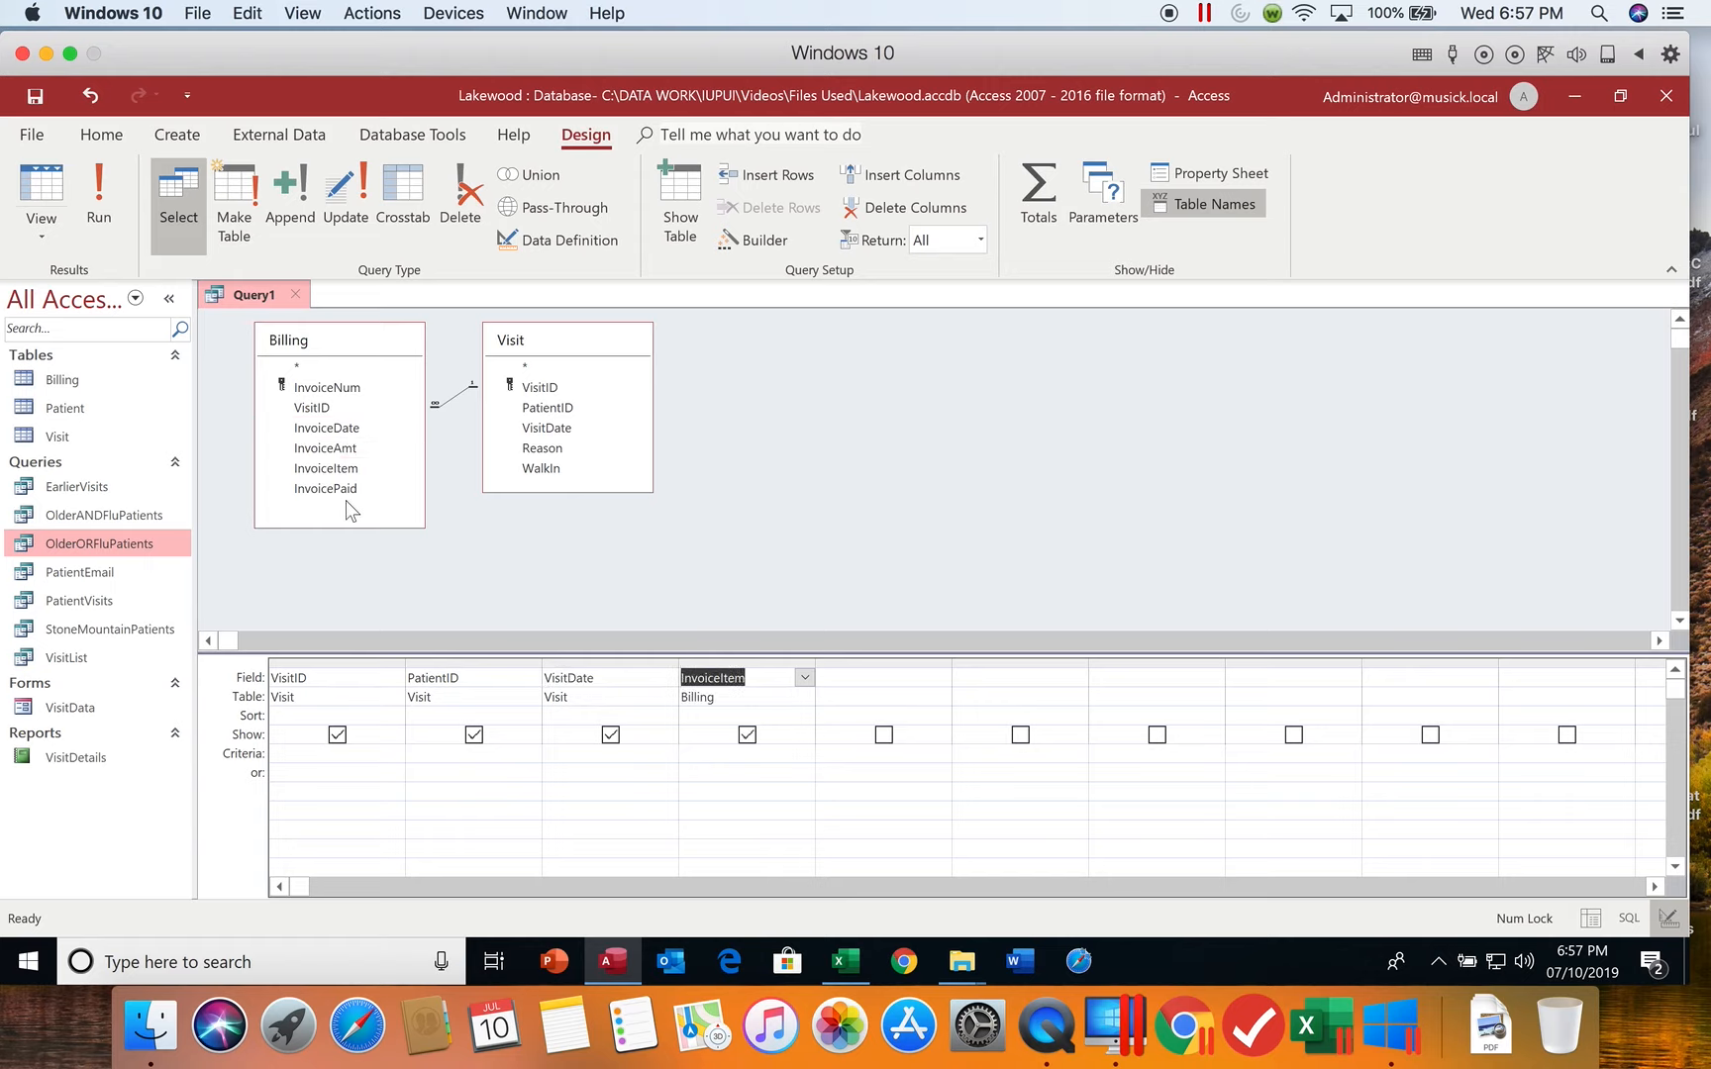
left_click(349, 495)
double_click(349, 496)
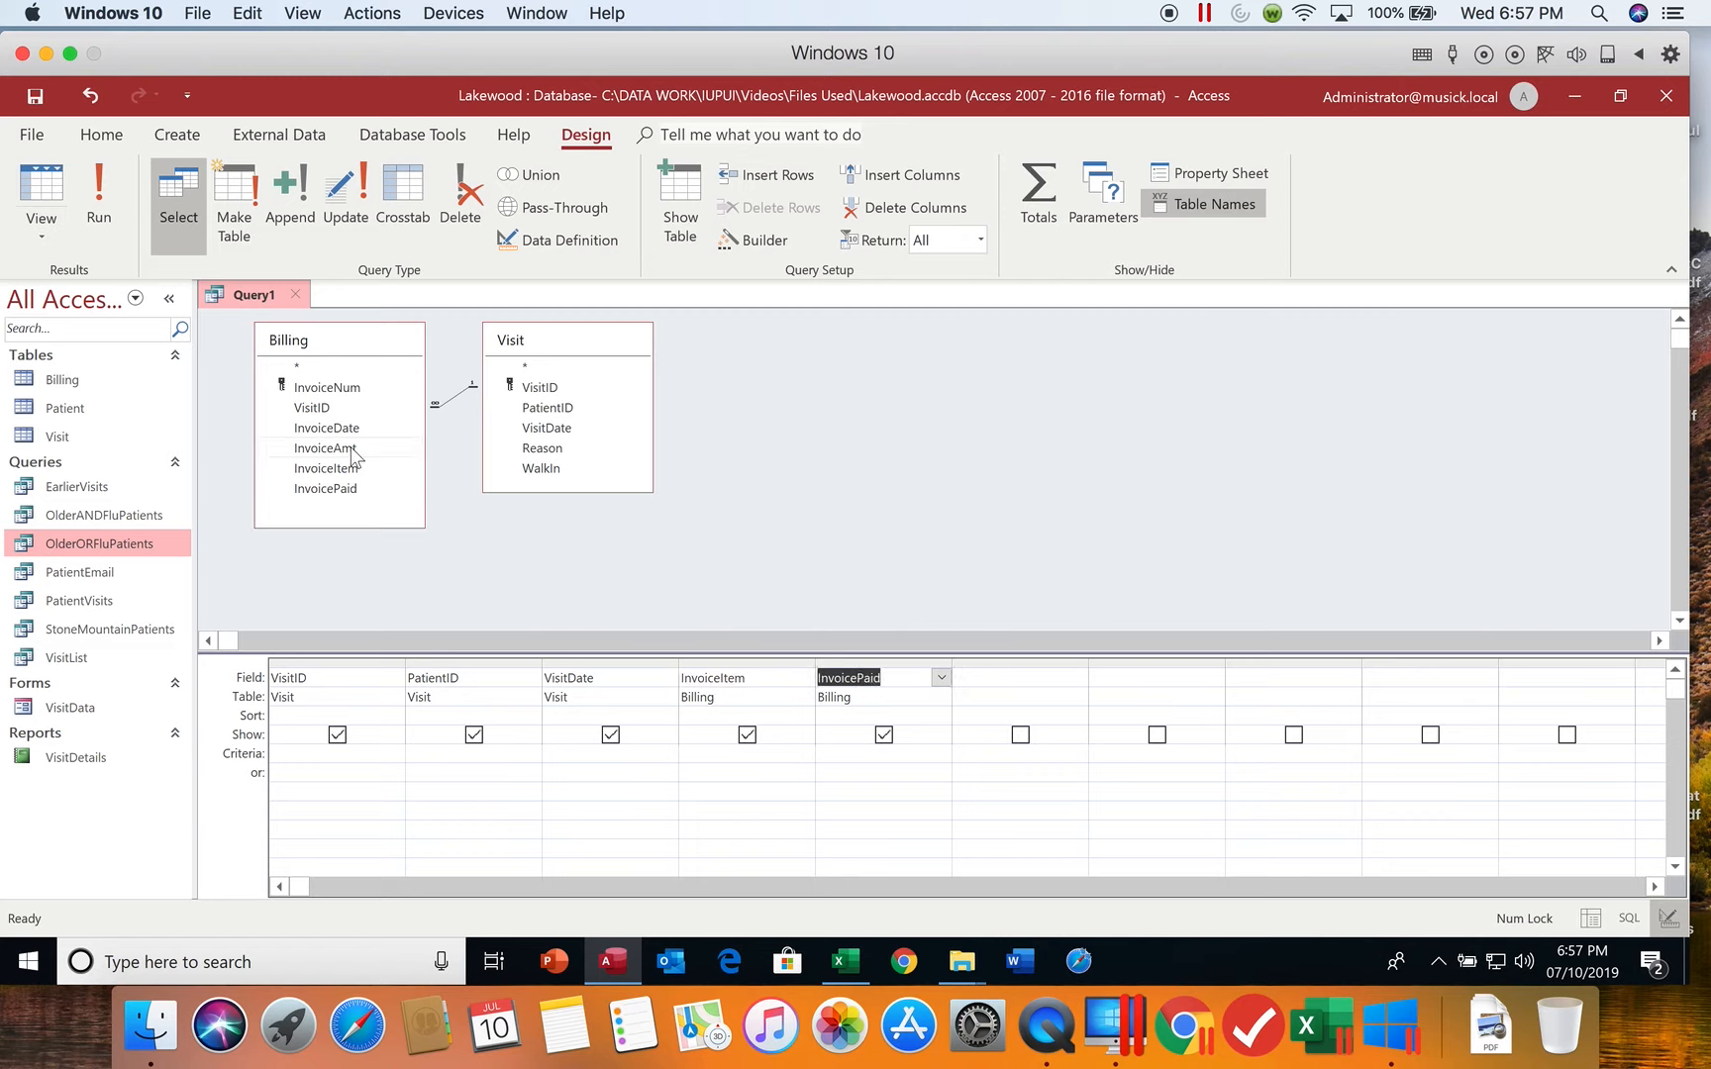
left_click(348, 448)
double_click(348, 449)
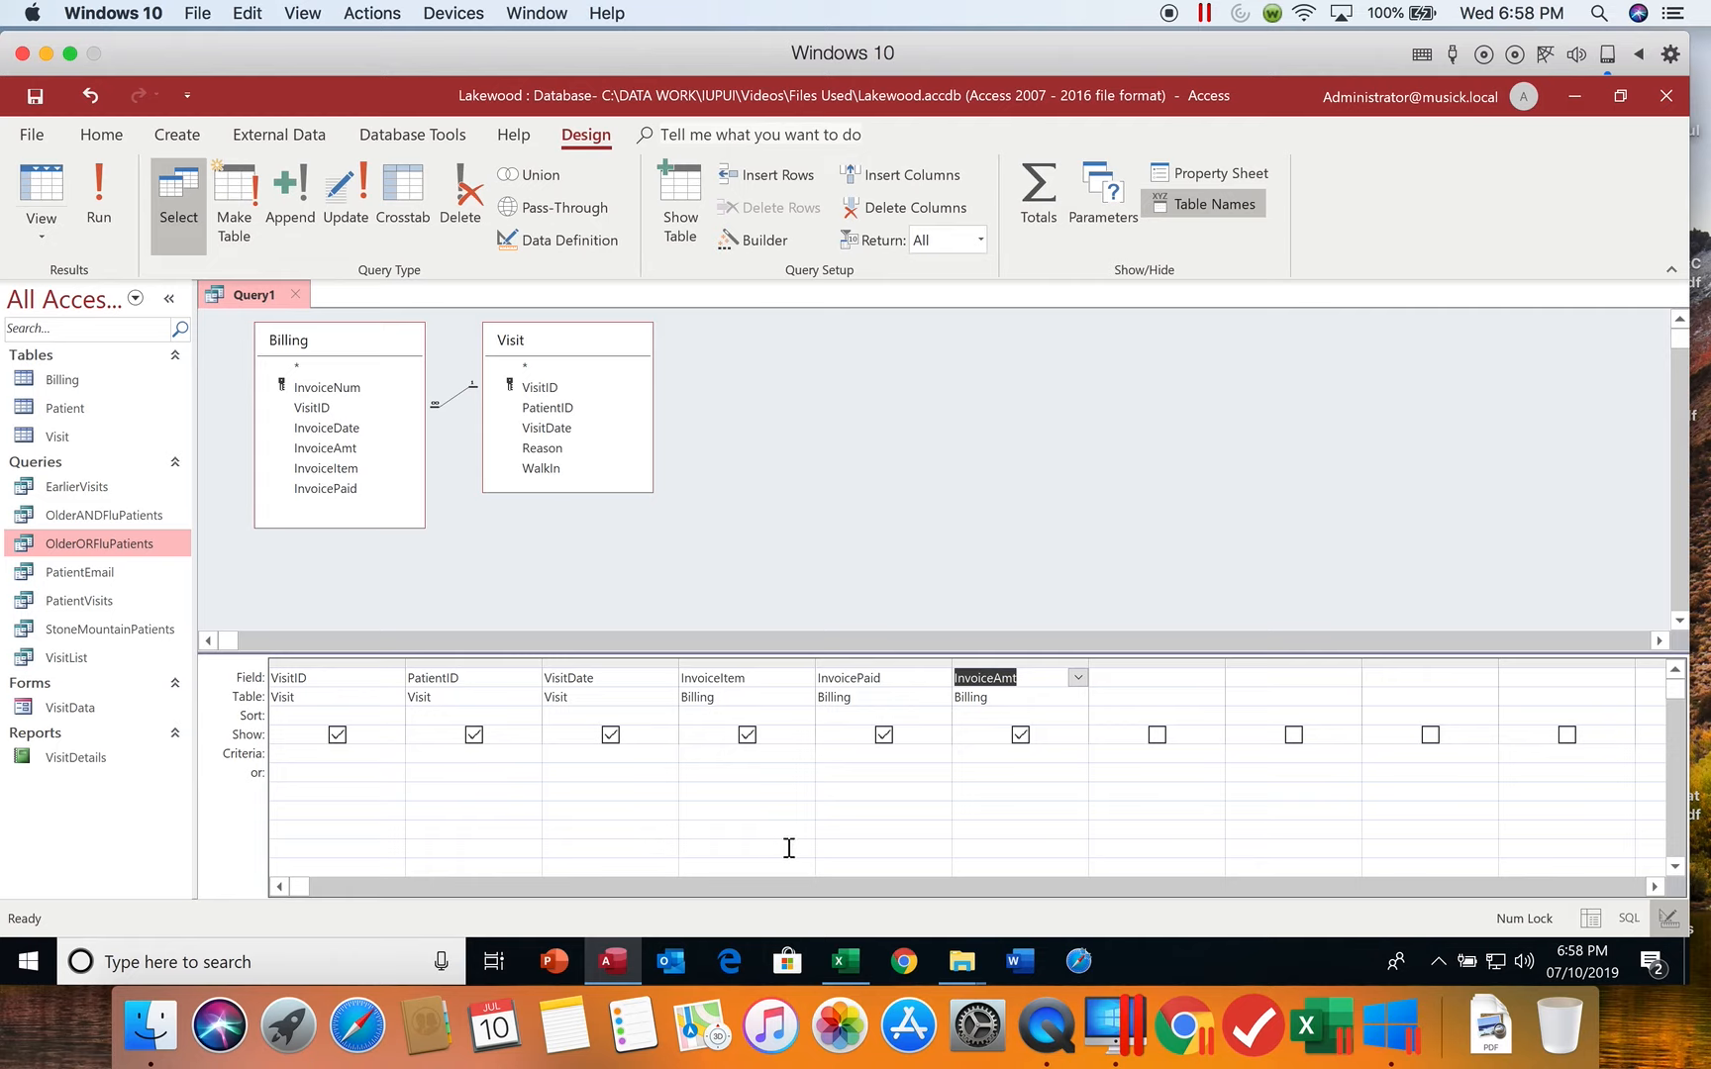
Enter No as the criterion for the InvoicePaid field.
left_click(830, 756)
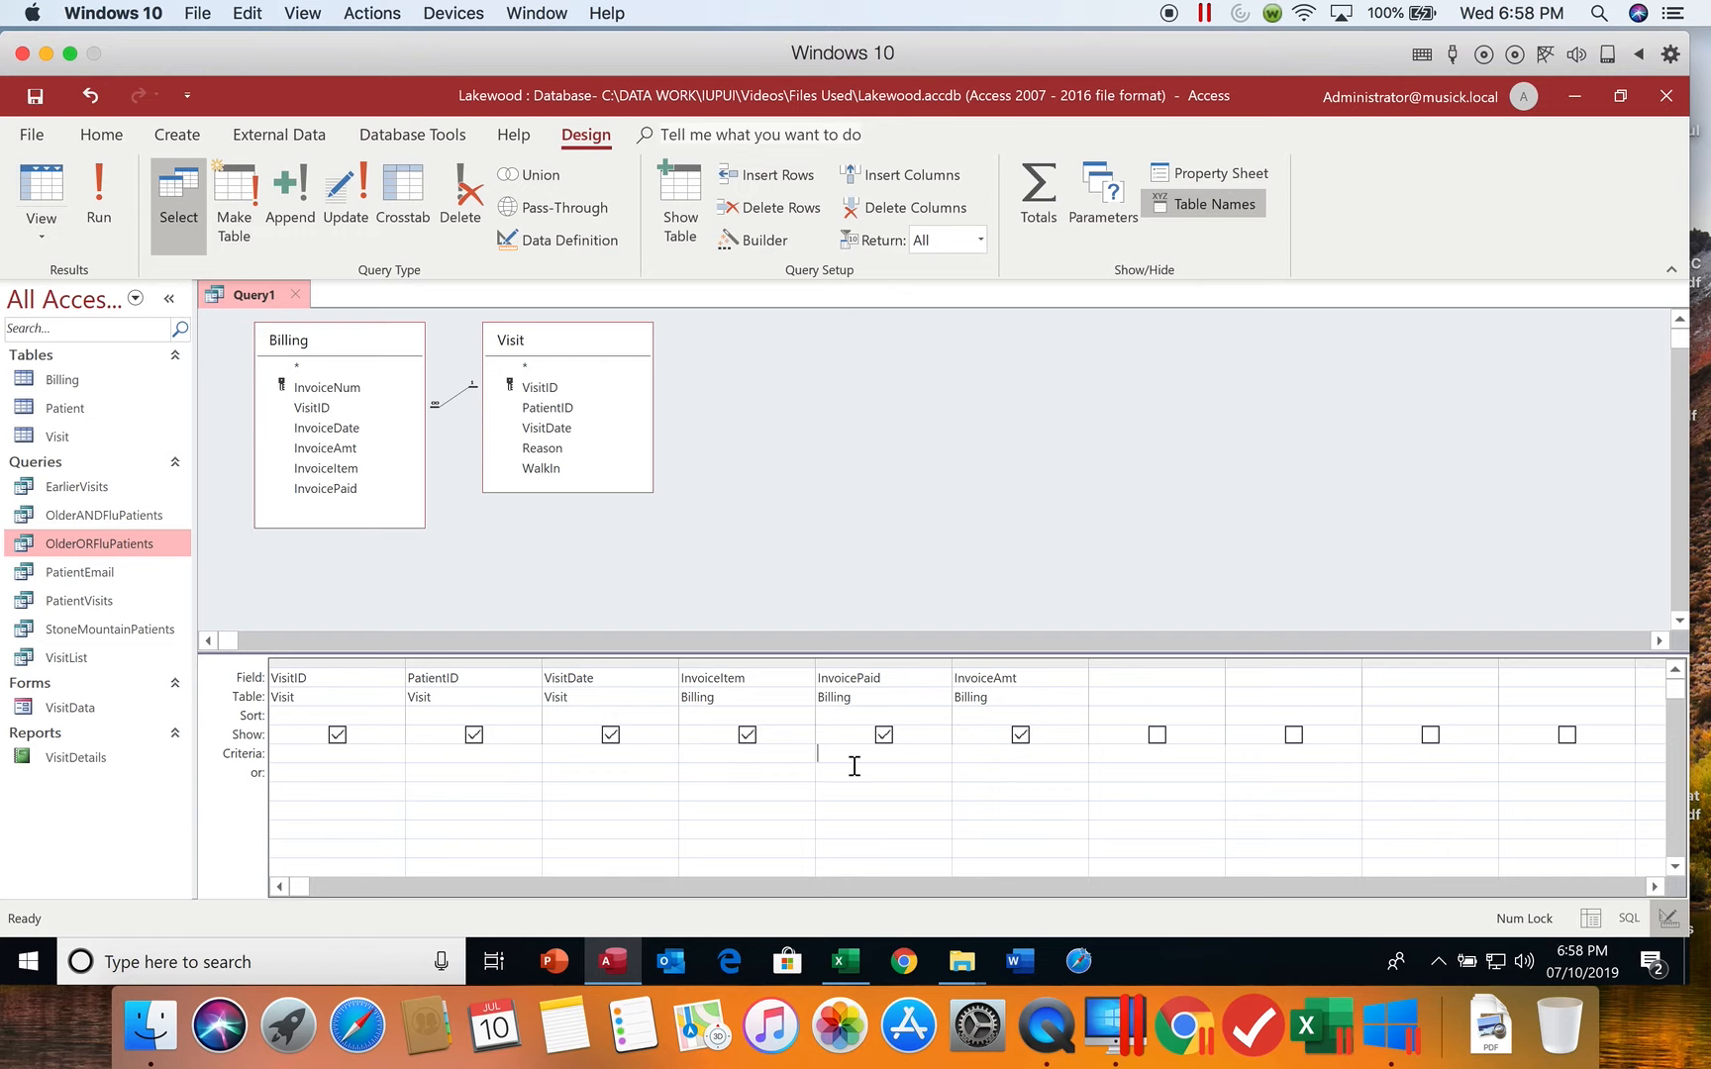
type("No")
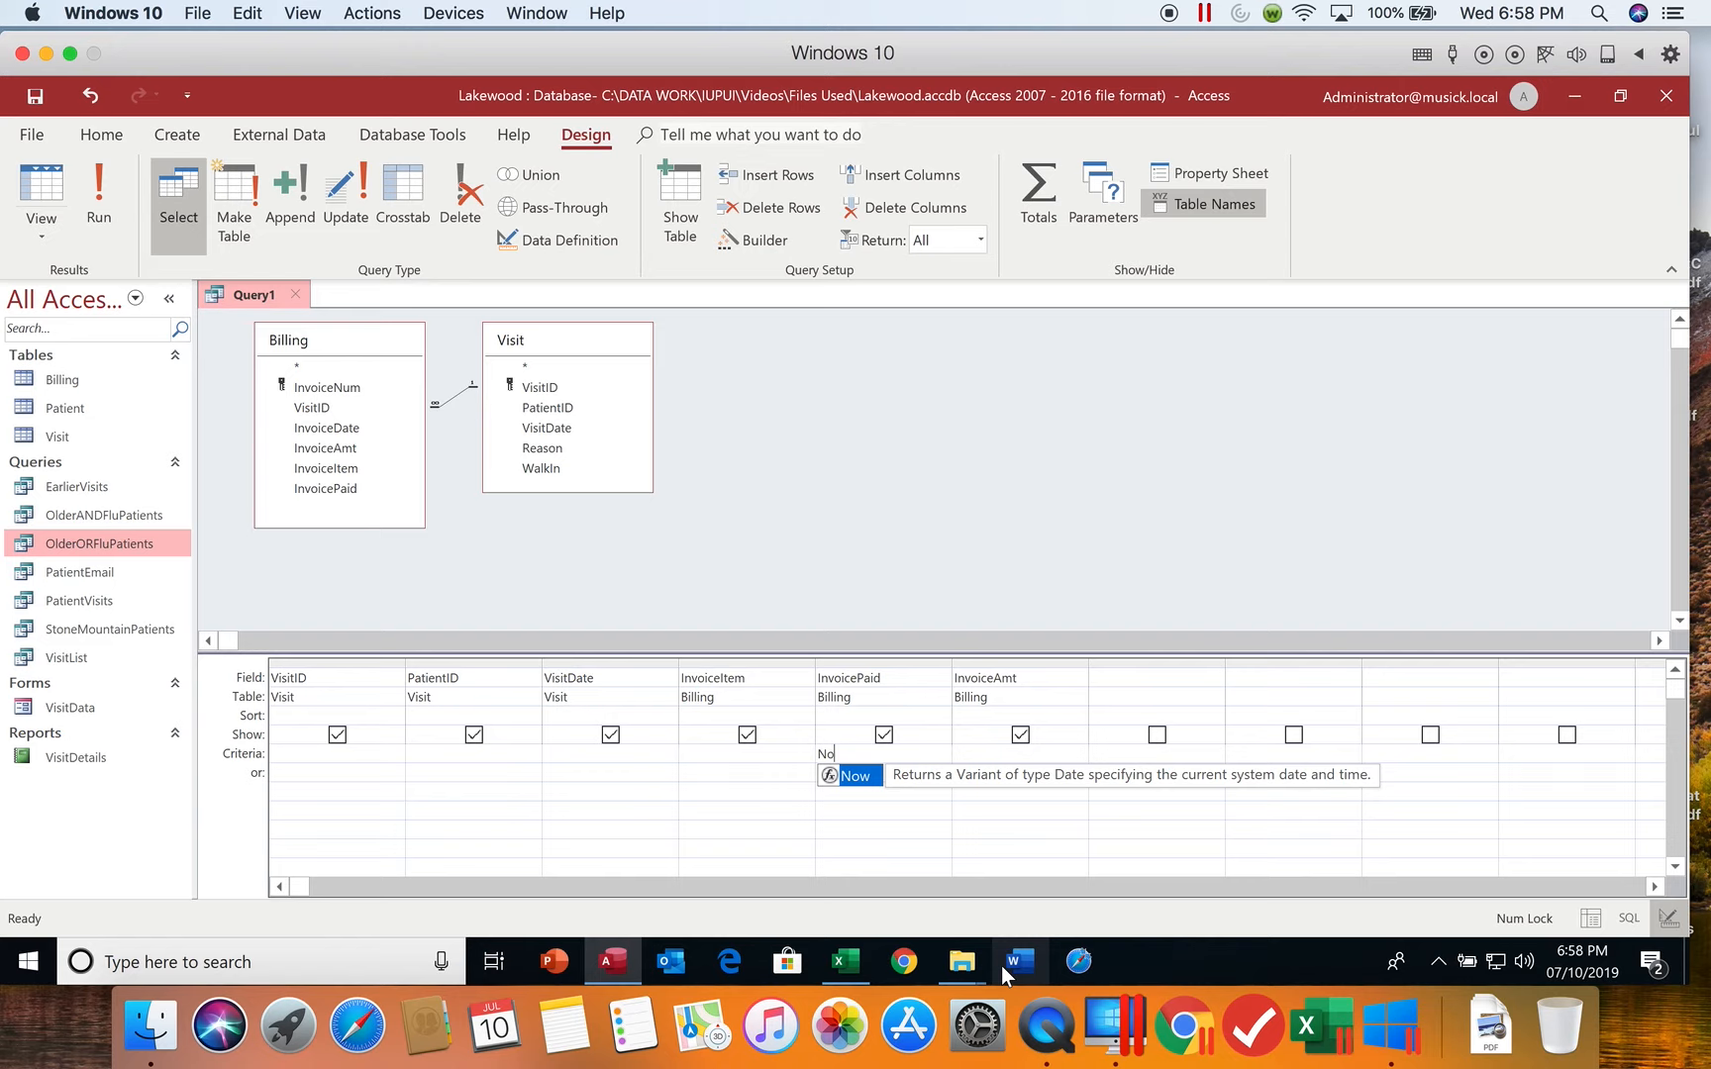
mouse_move(962, 962)
key("Escape")
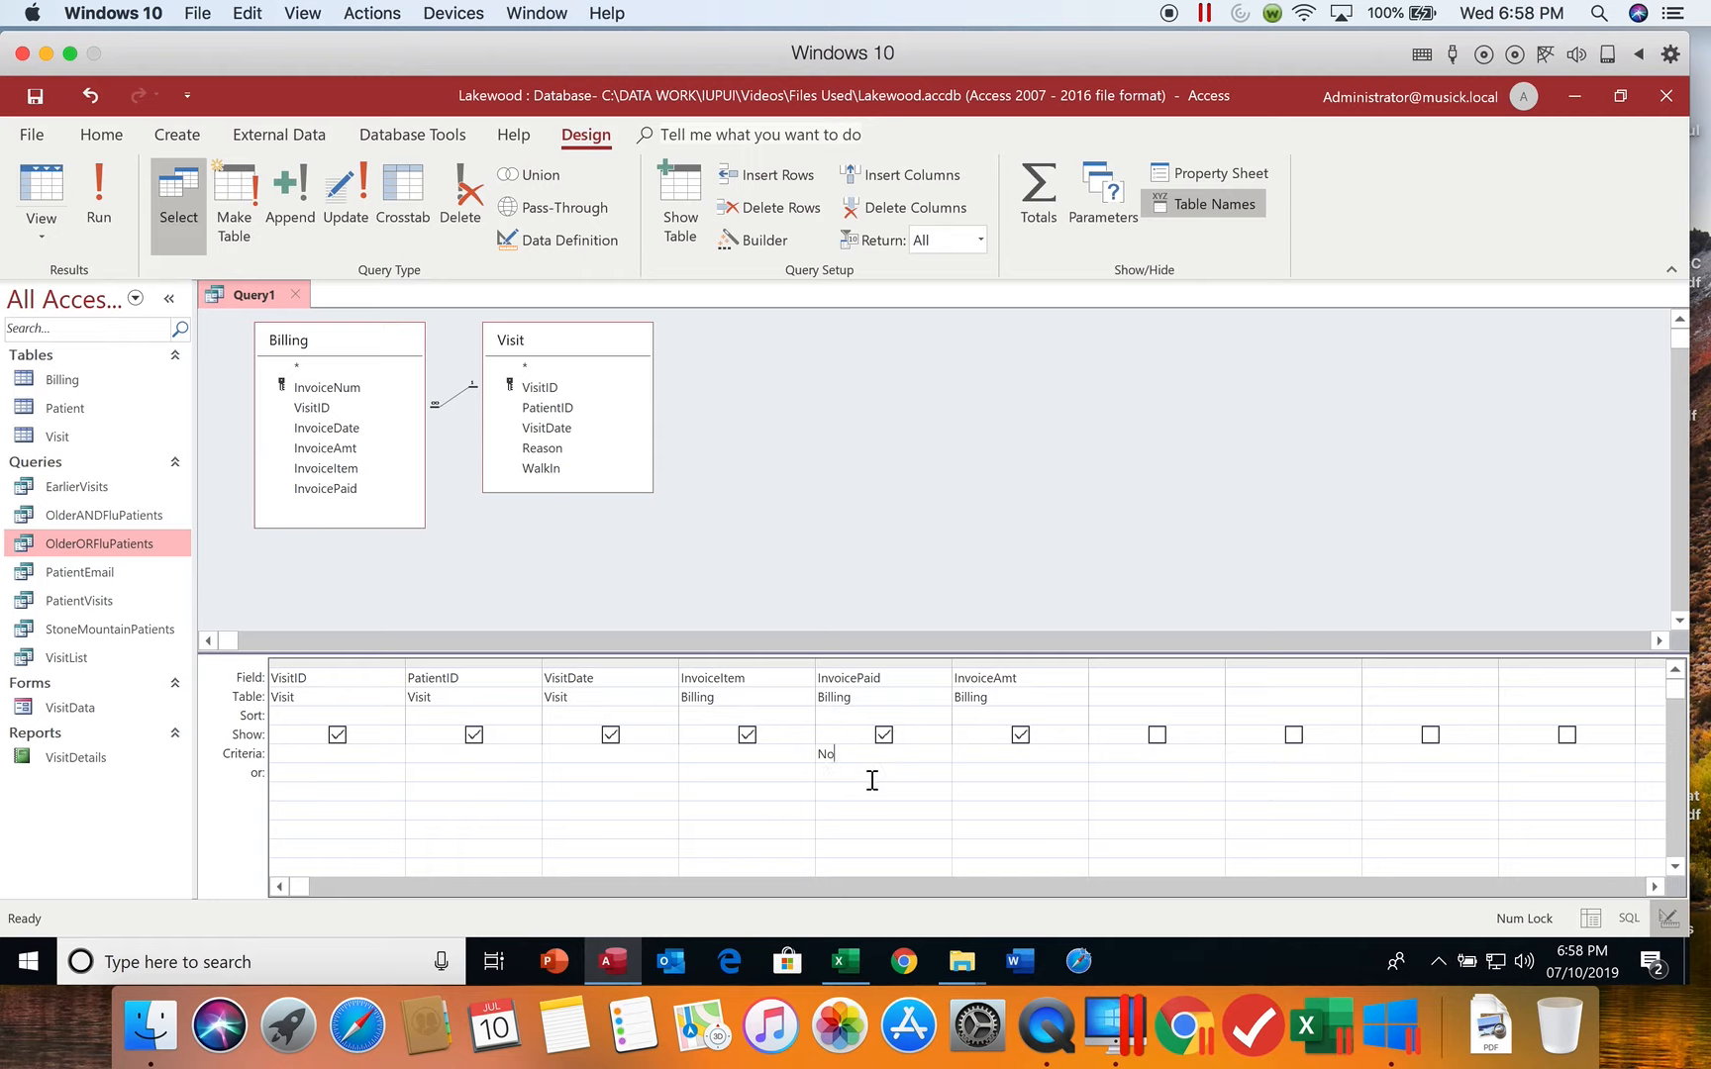
key("Tab")
Run the query and look through its records down to the last one and back to the first.
left_click(98, 192)
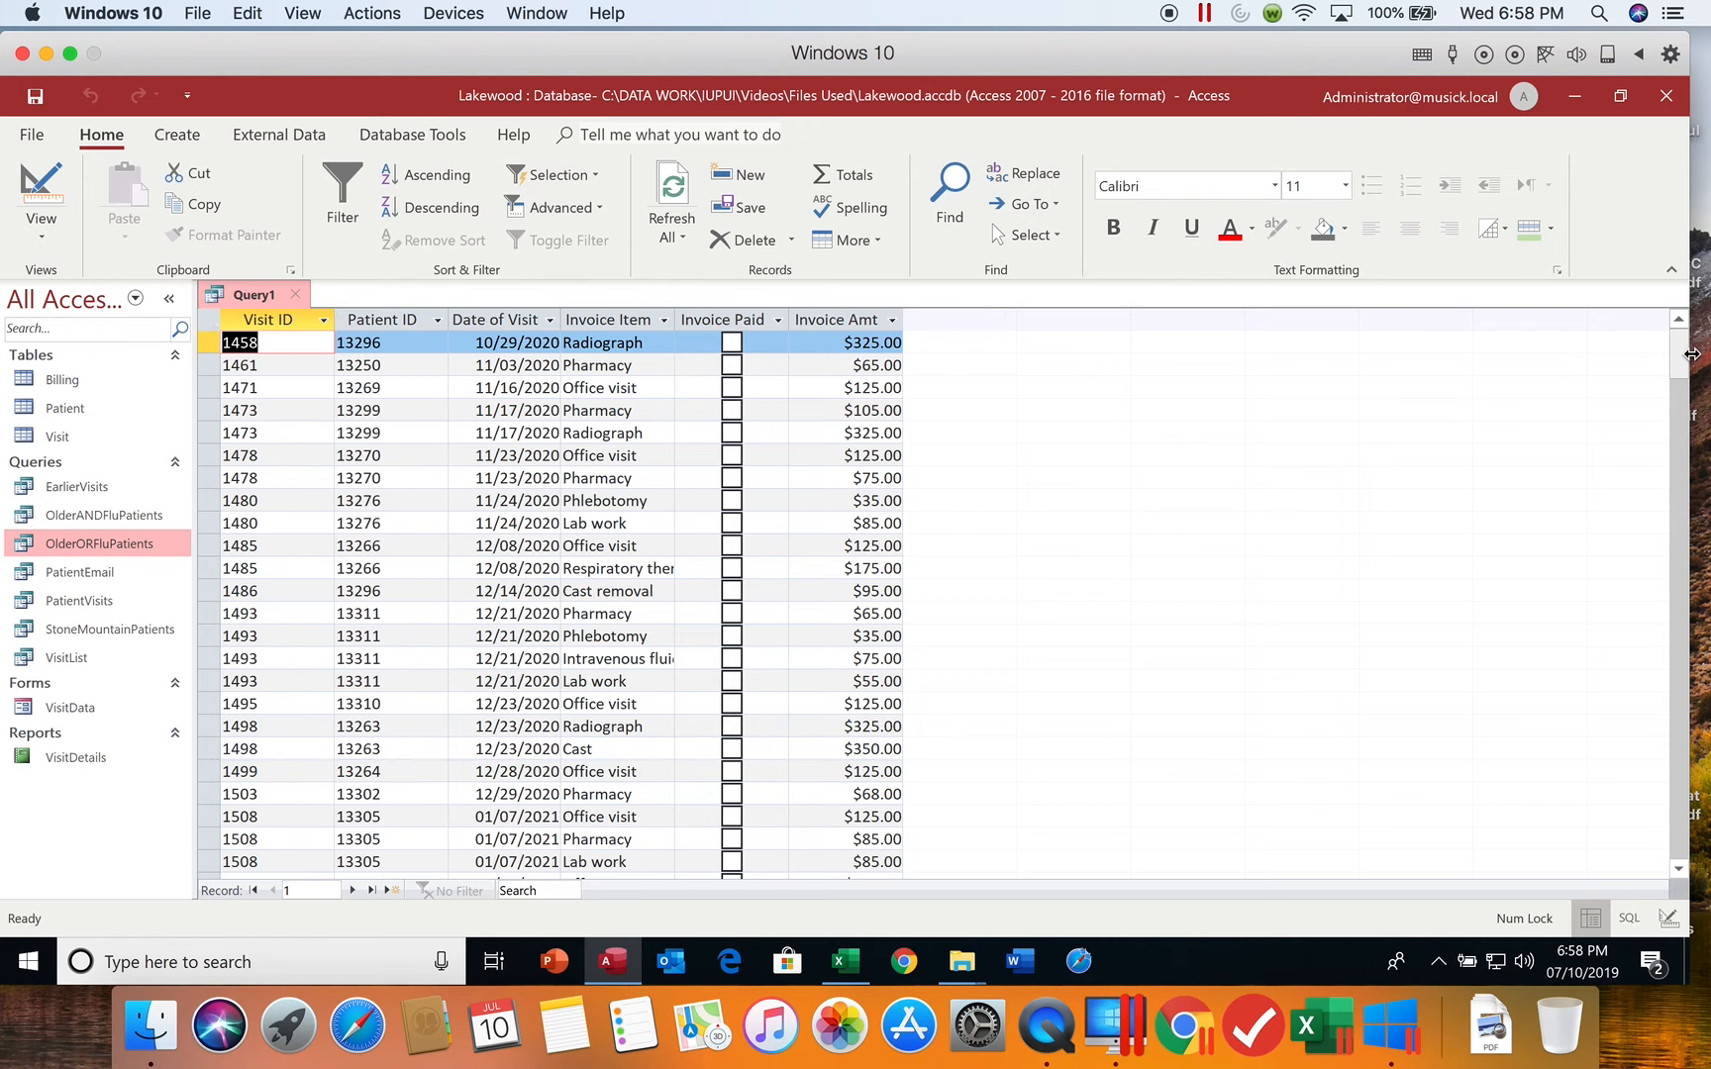
left_click_drag(1683, 362, 1682, 622)
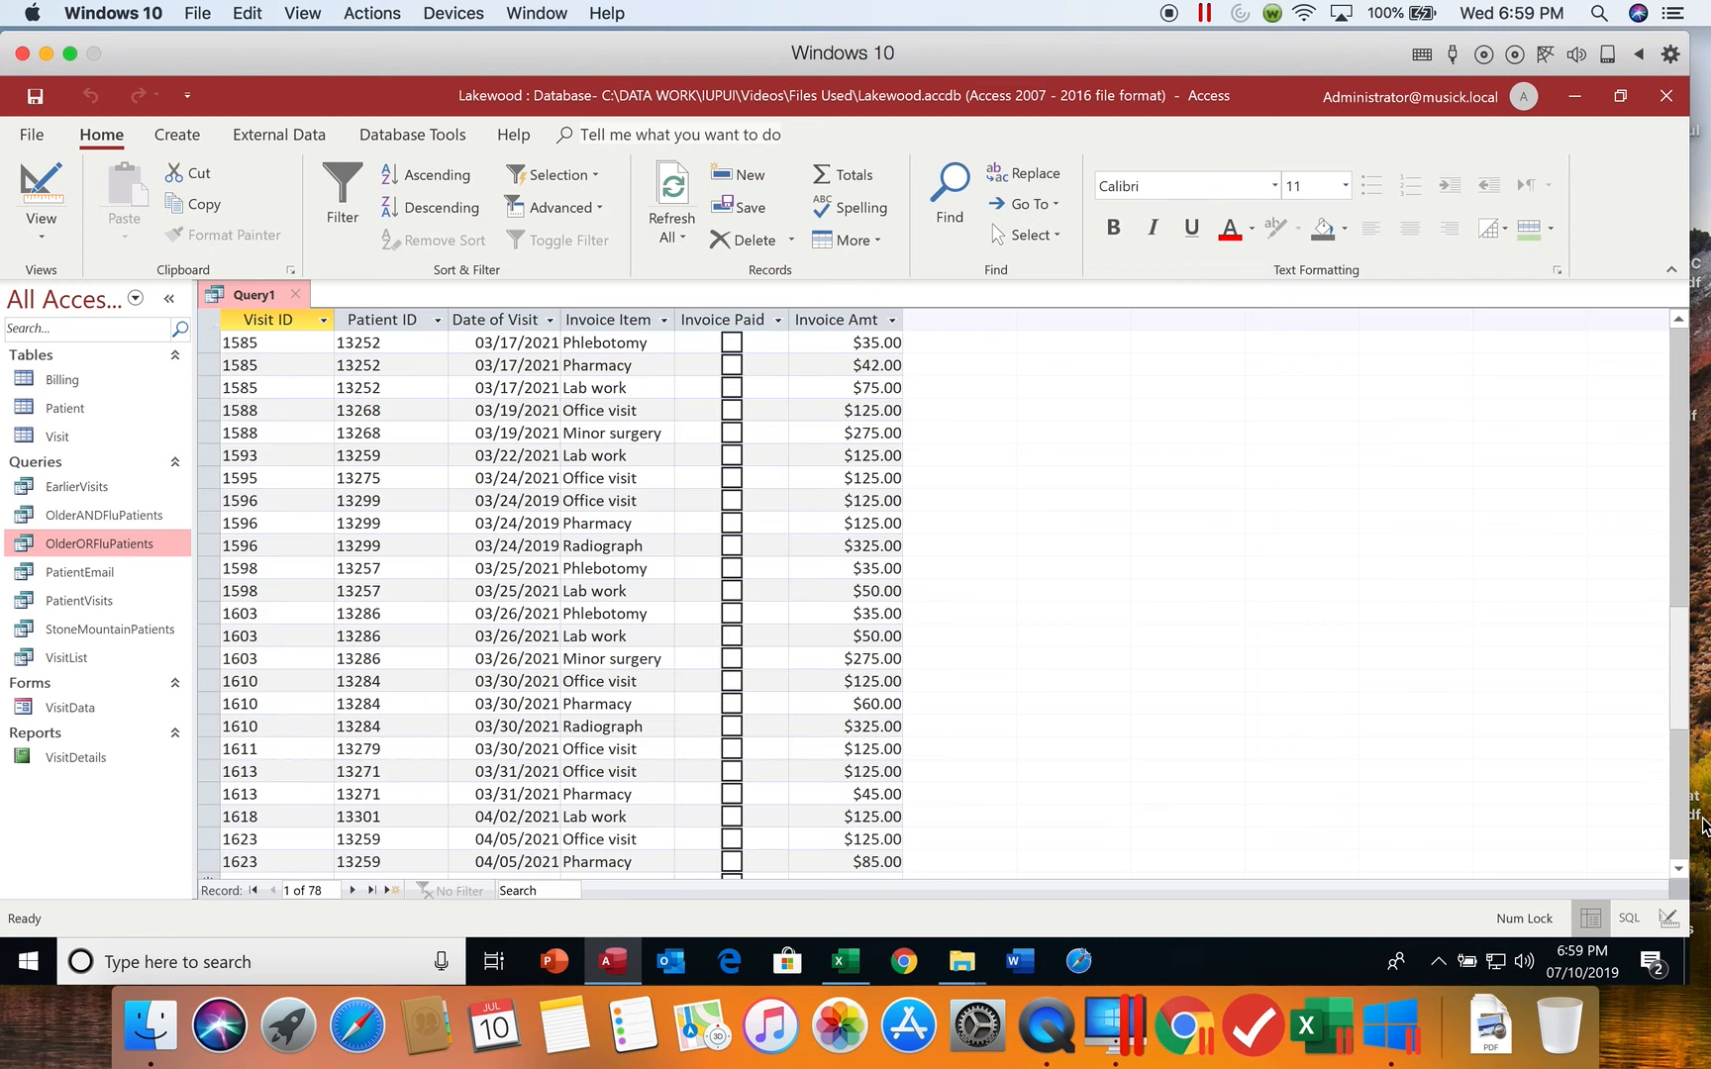
left_click(1680, 869)
left_click(1681, 870)
left_click(1680, 870)
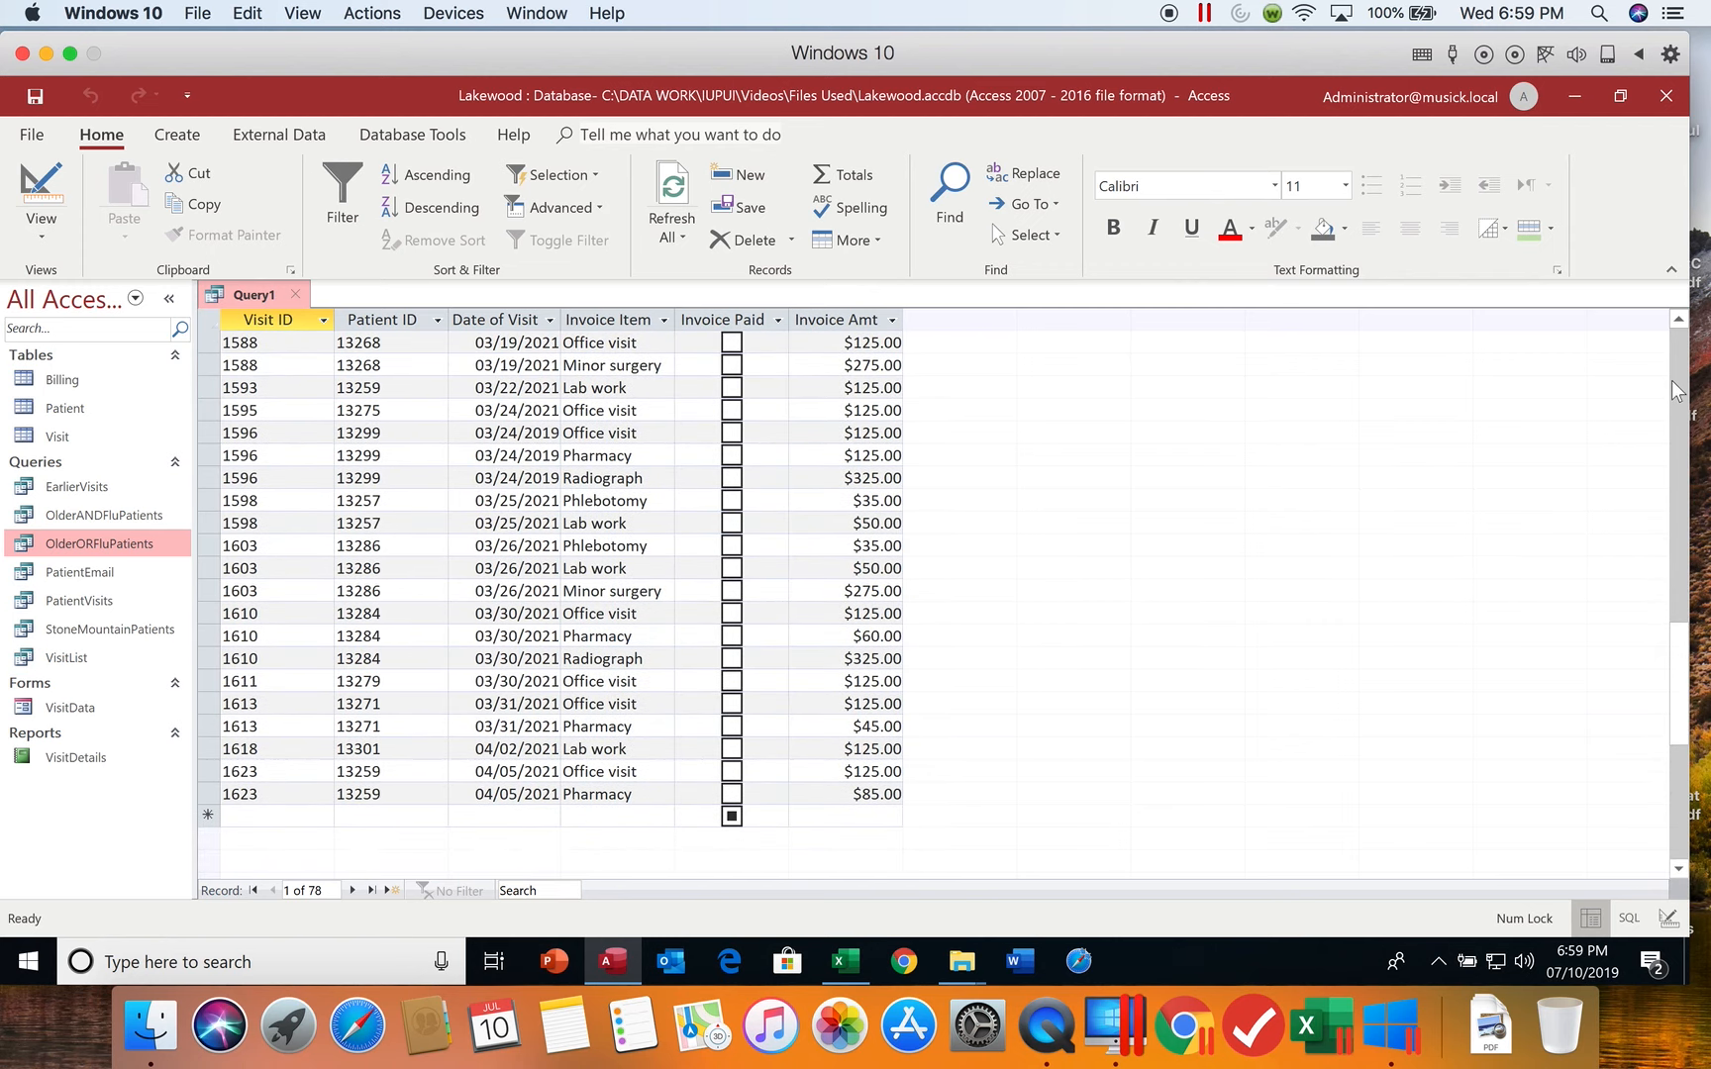
left_click_drag(1680, 322, 1680, 327)
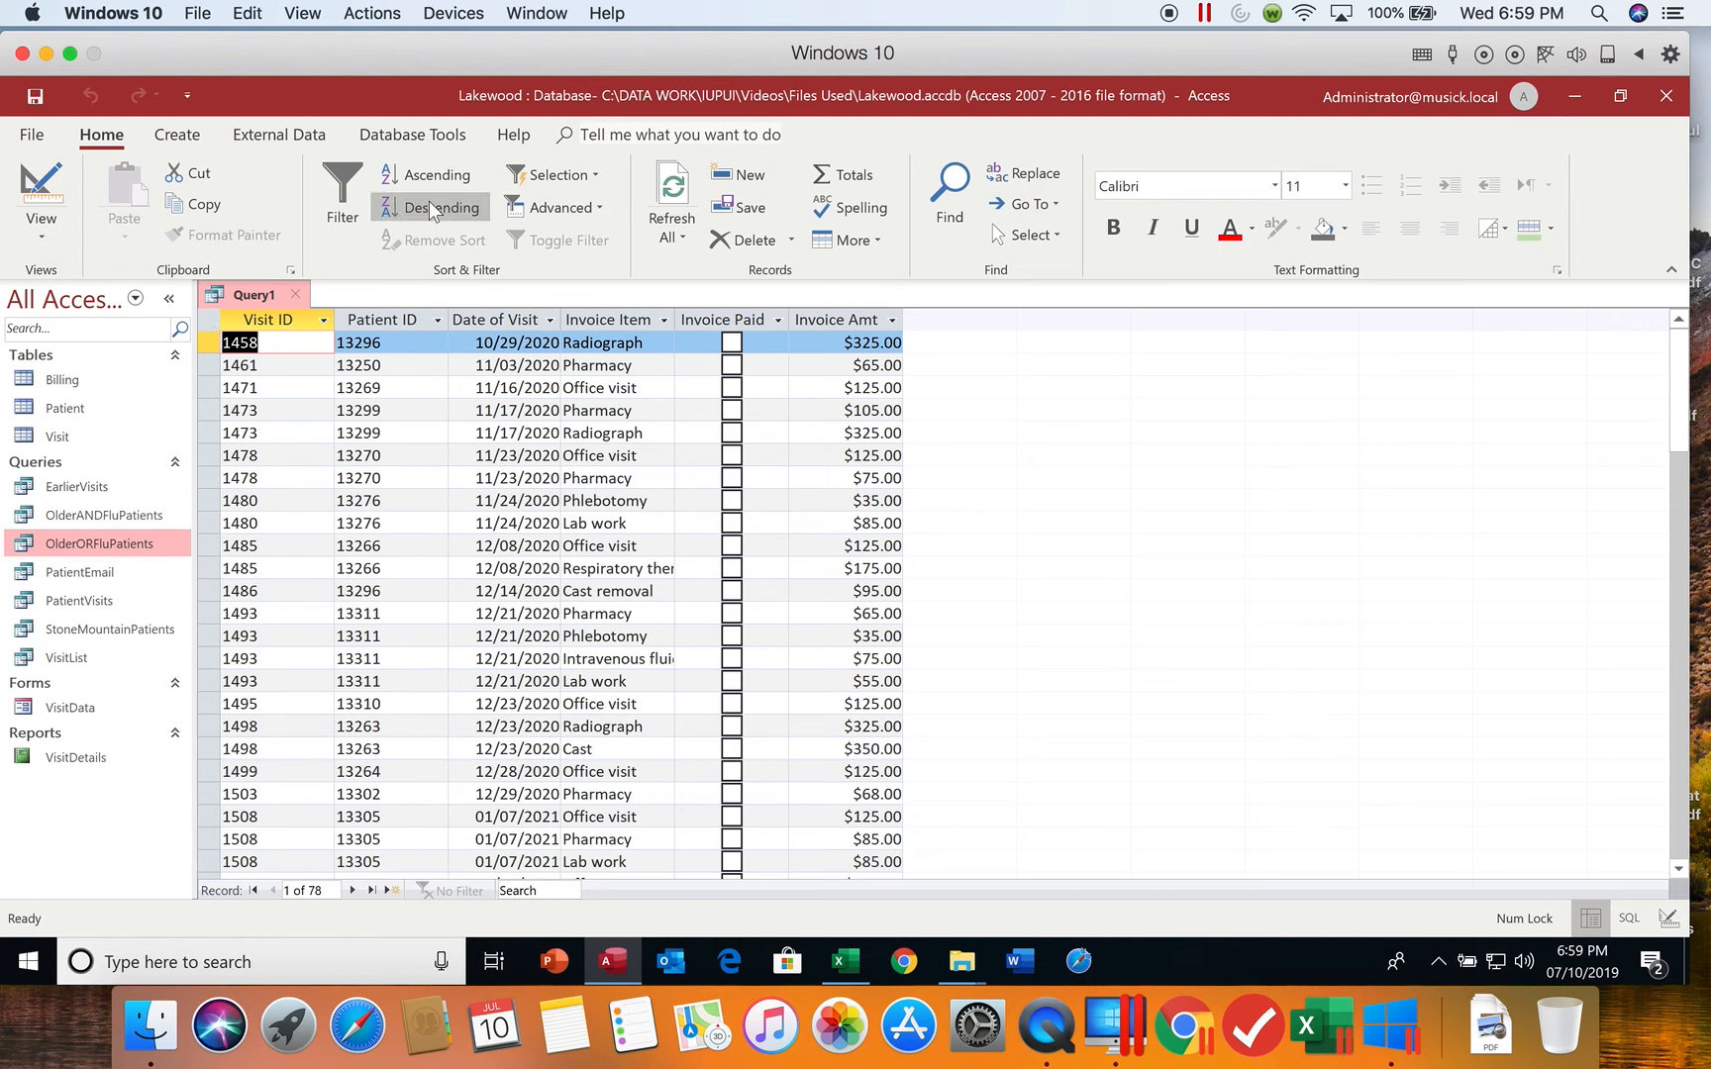
Save the query as UnpaidInvoiceLateFee and, in Design view, hide the InvoicePaid field from its results.
left_click(35, 99)
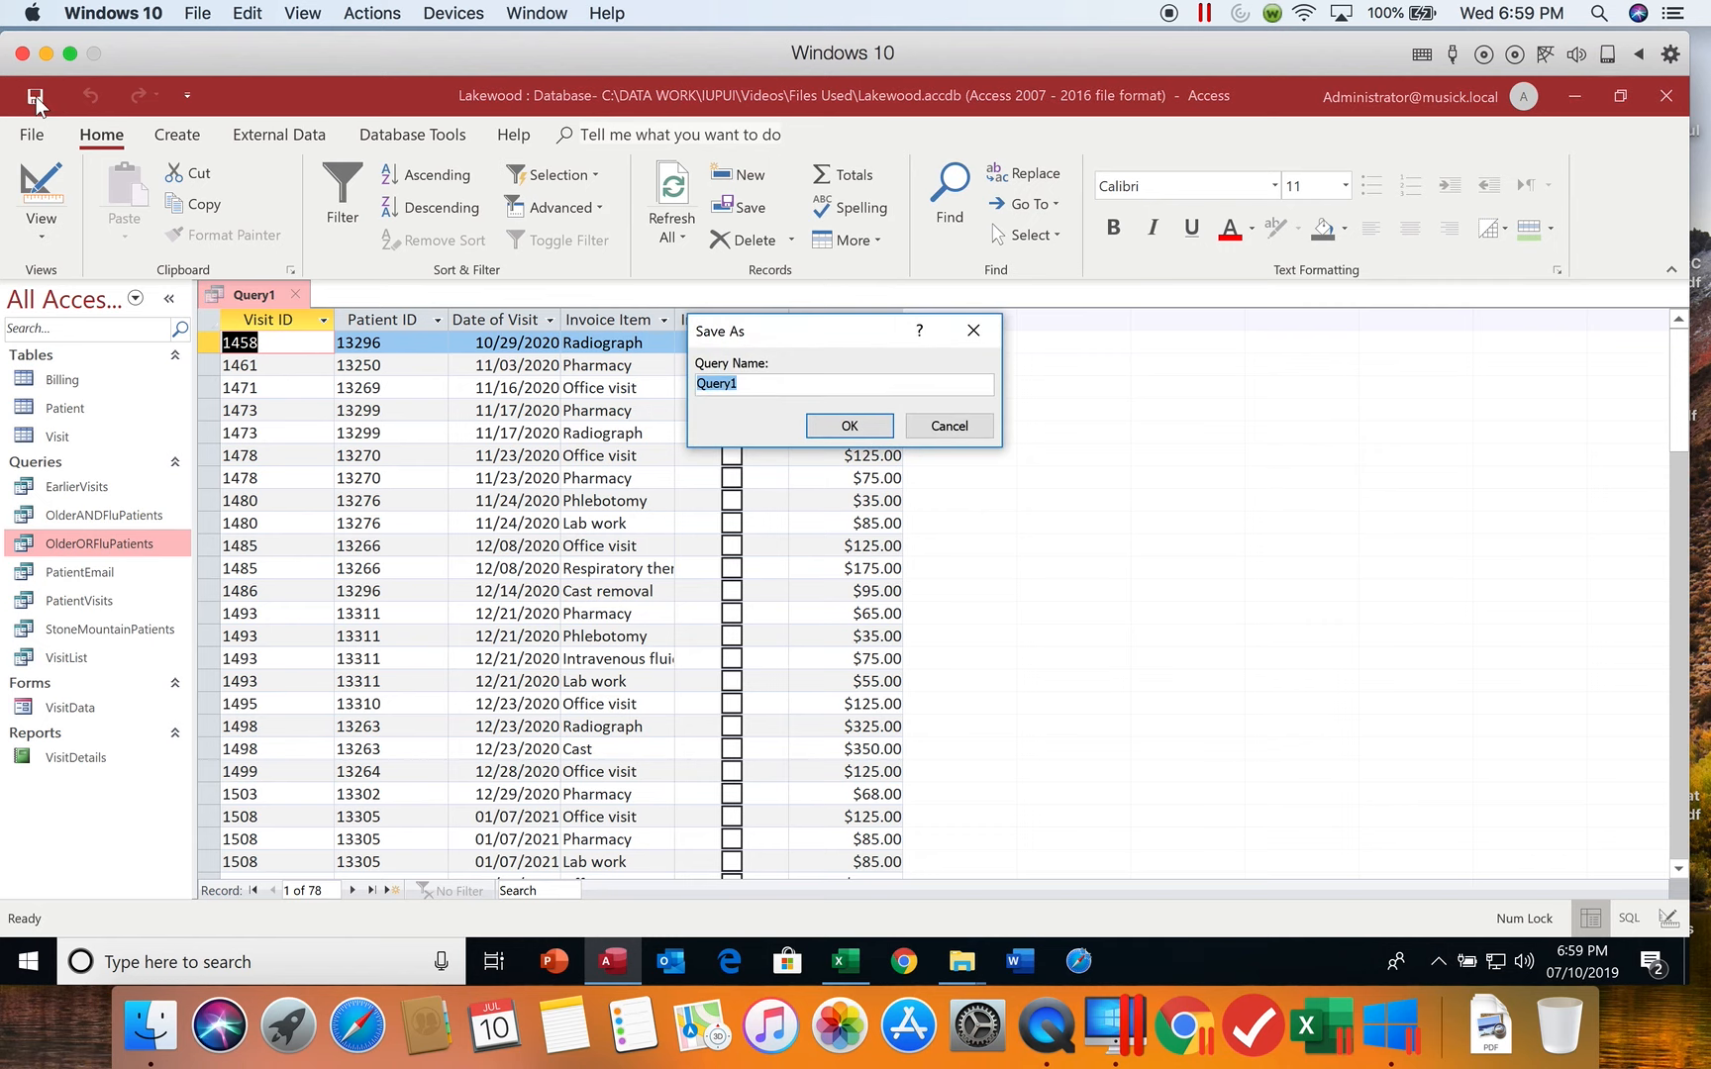
type("Unpaid")
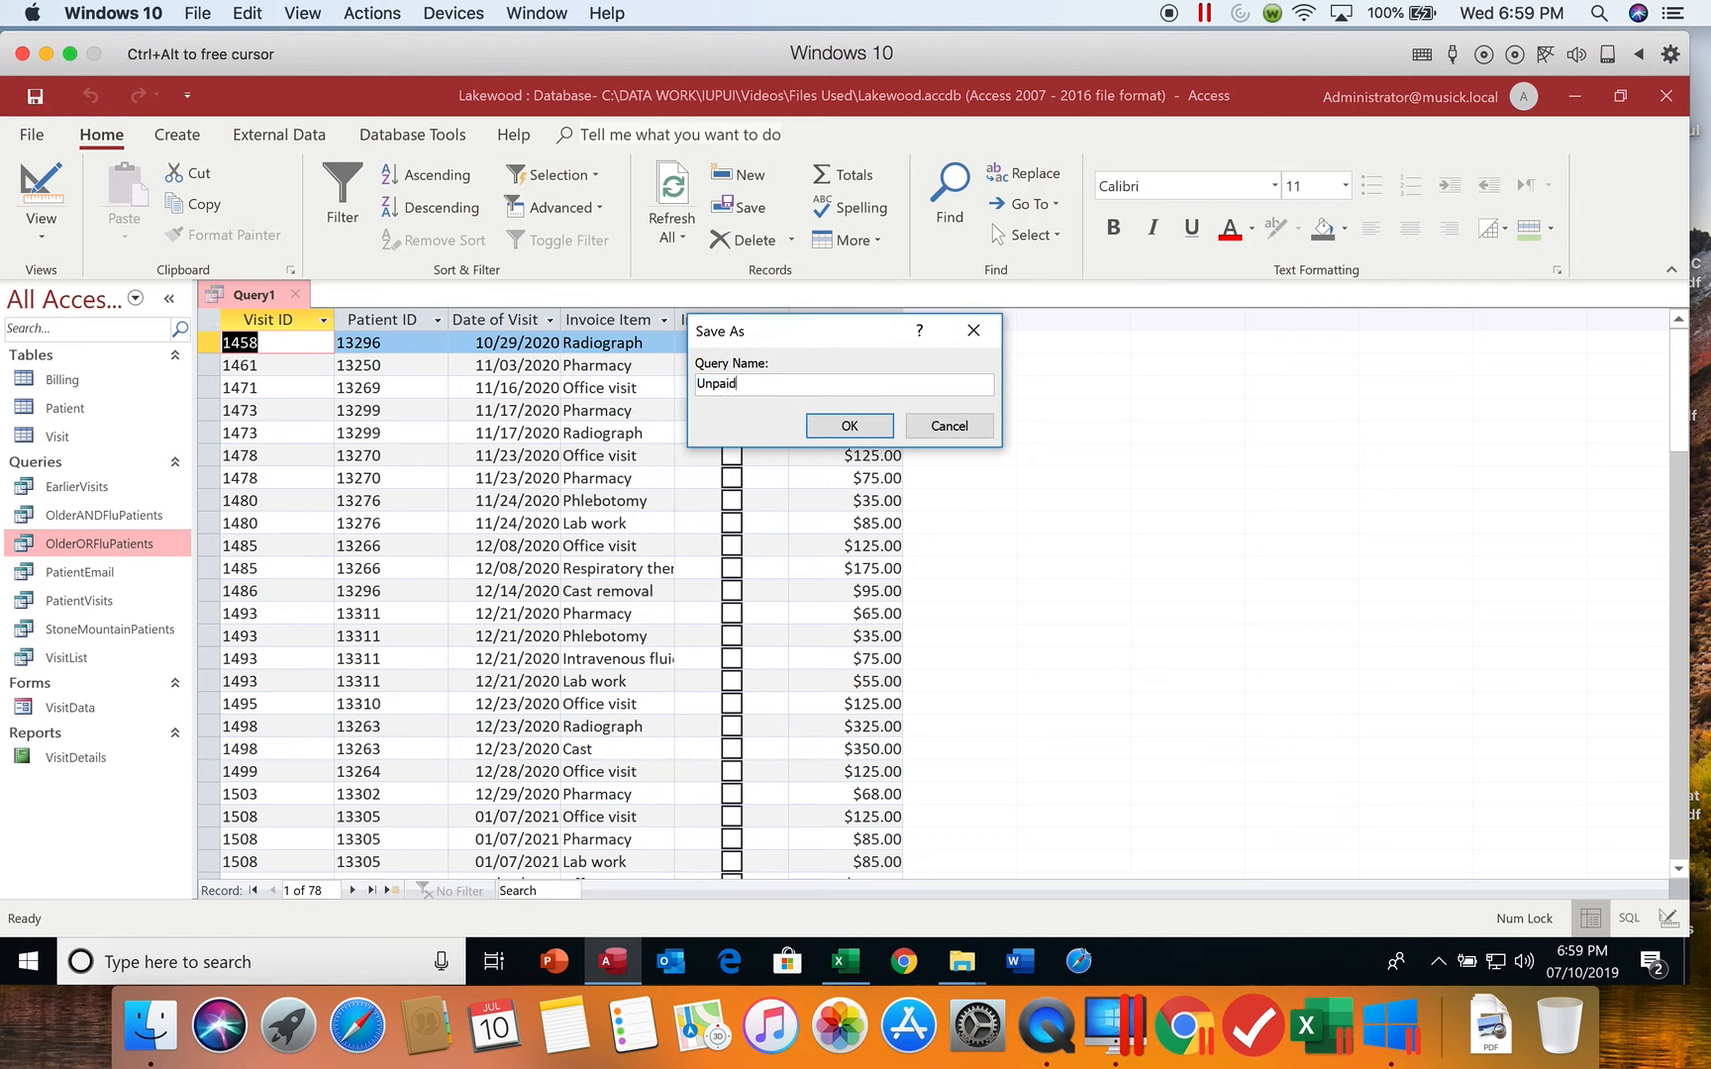
type("InvoiceLateFee")
key("Return")
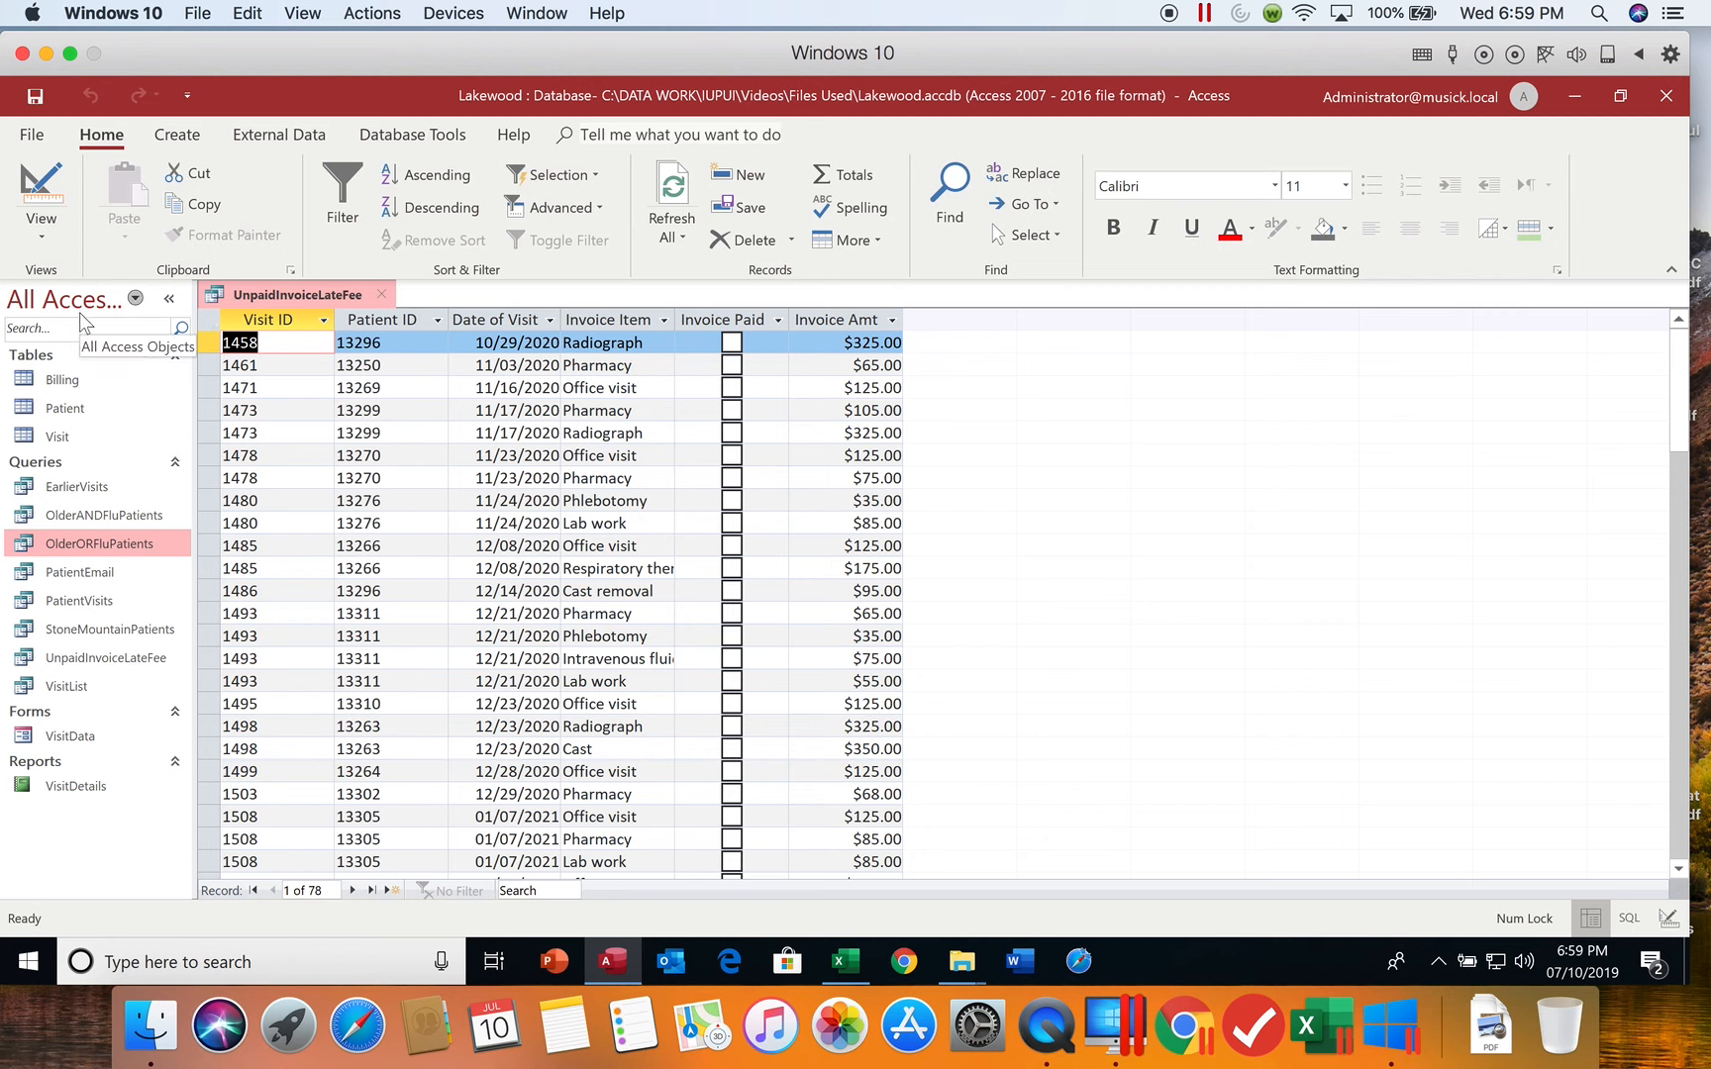
left_click(41, 193)
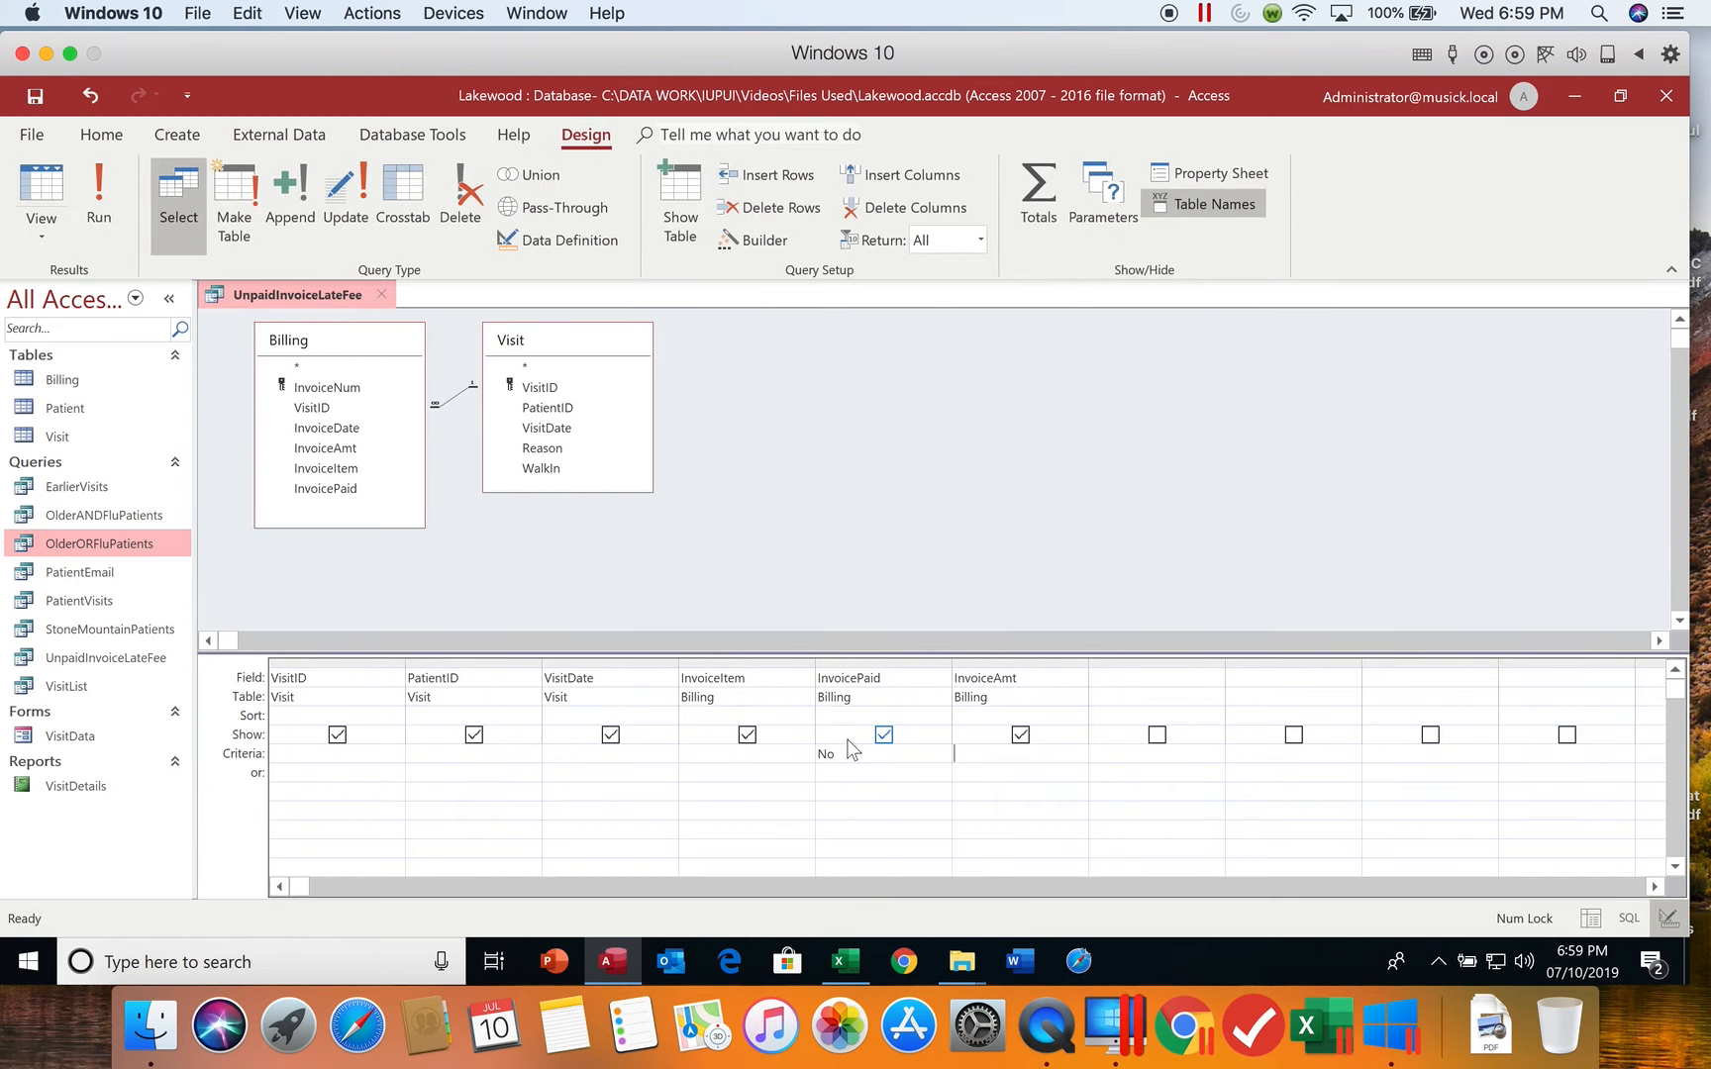
left_click(886, 737)
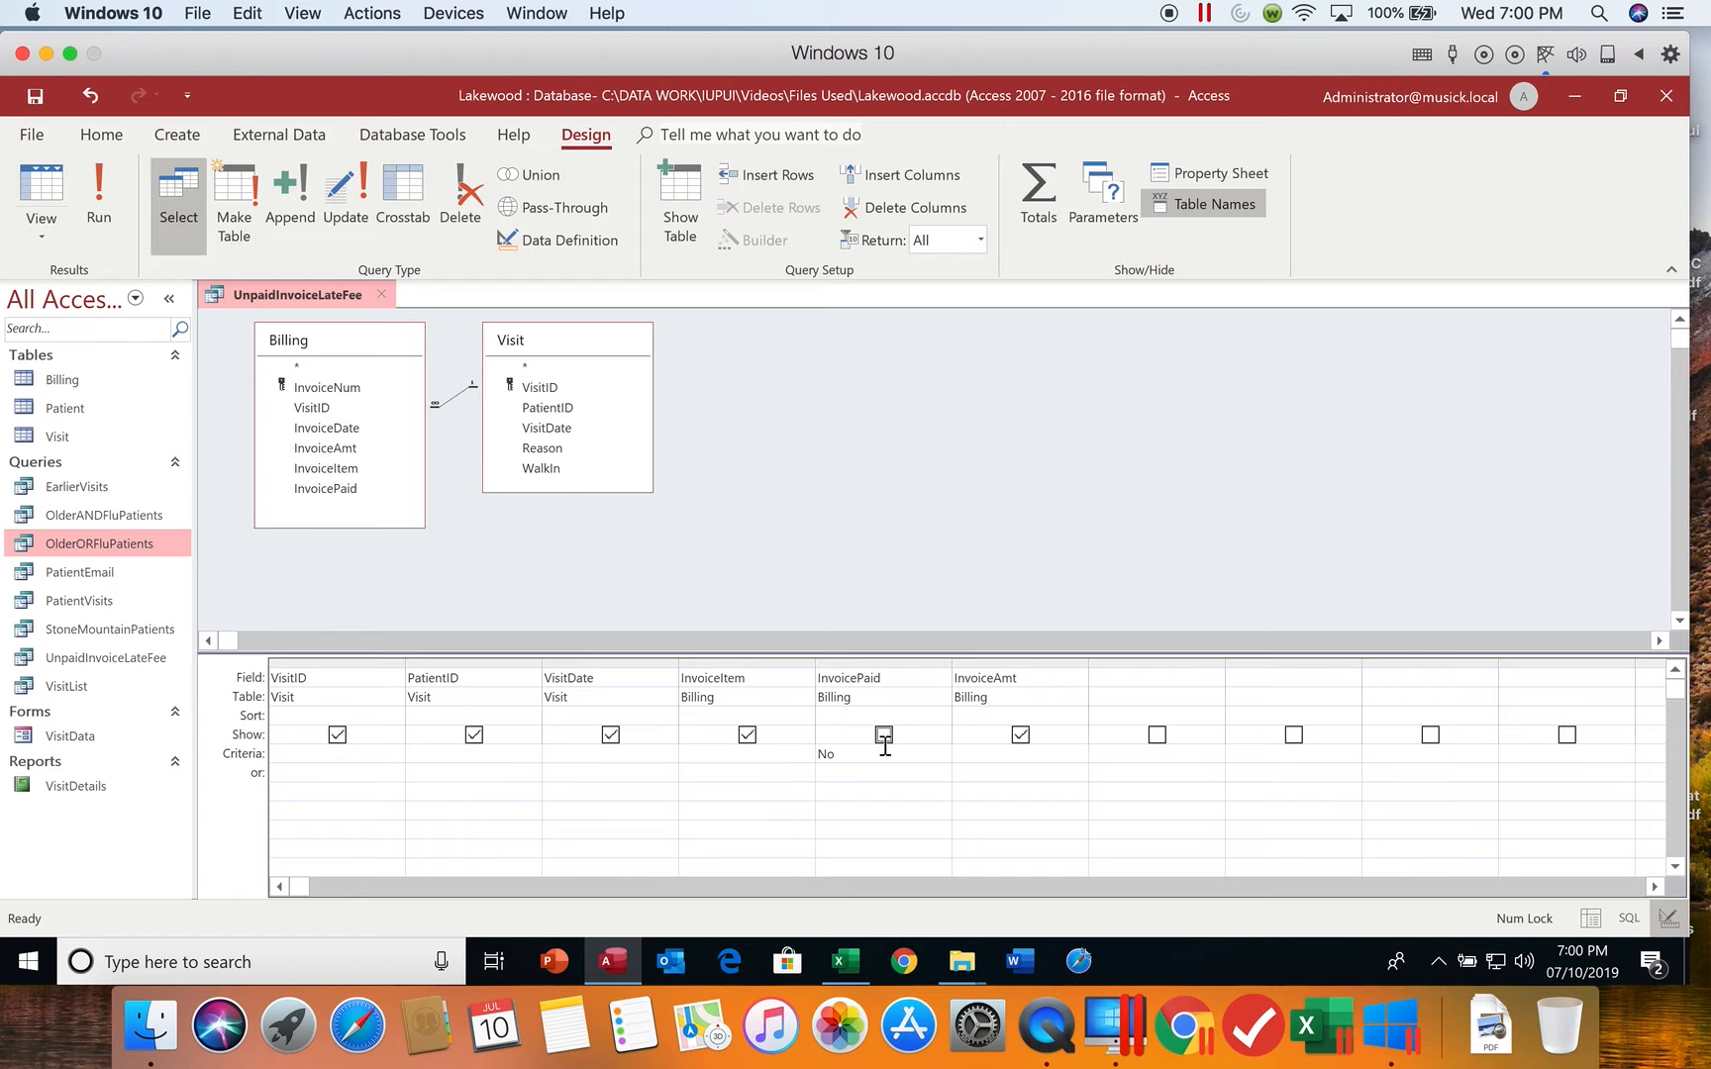
Build the calculated field [InvoiceAmt]*.02 in the first empty grid column with the Expression Builder, widen the column and run the query.
left_click(1126, 681)
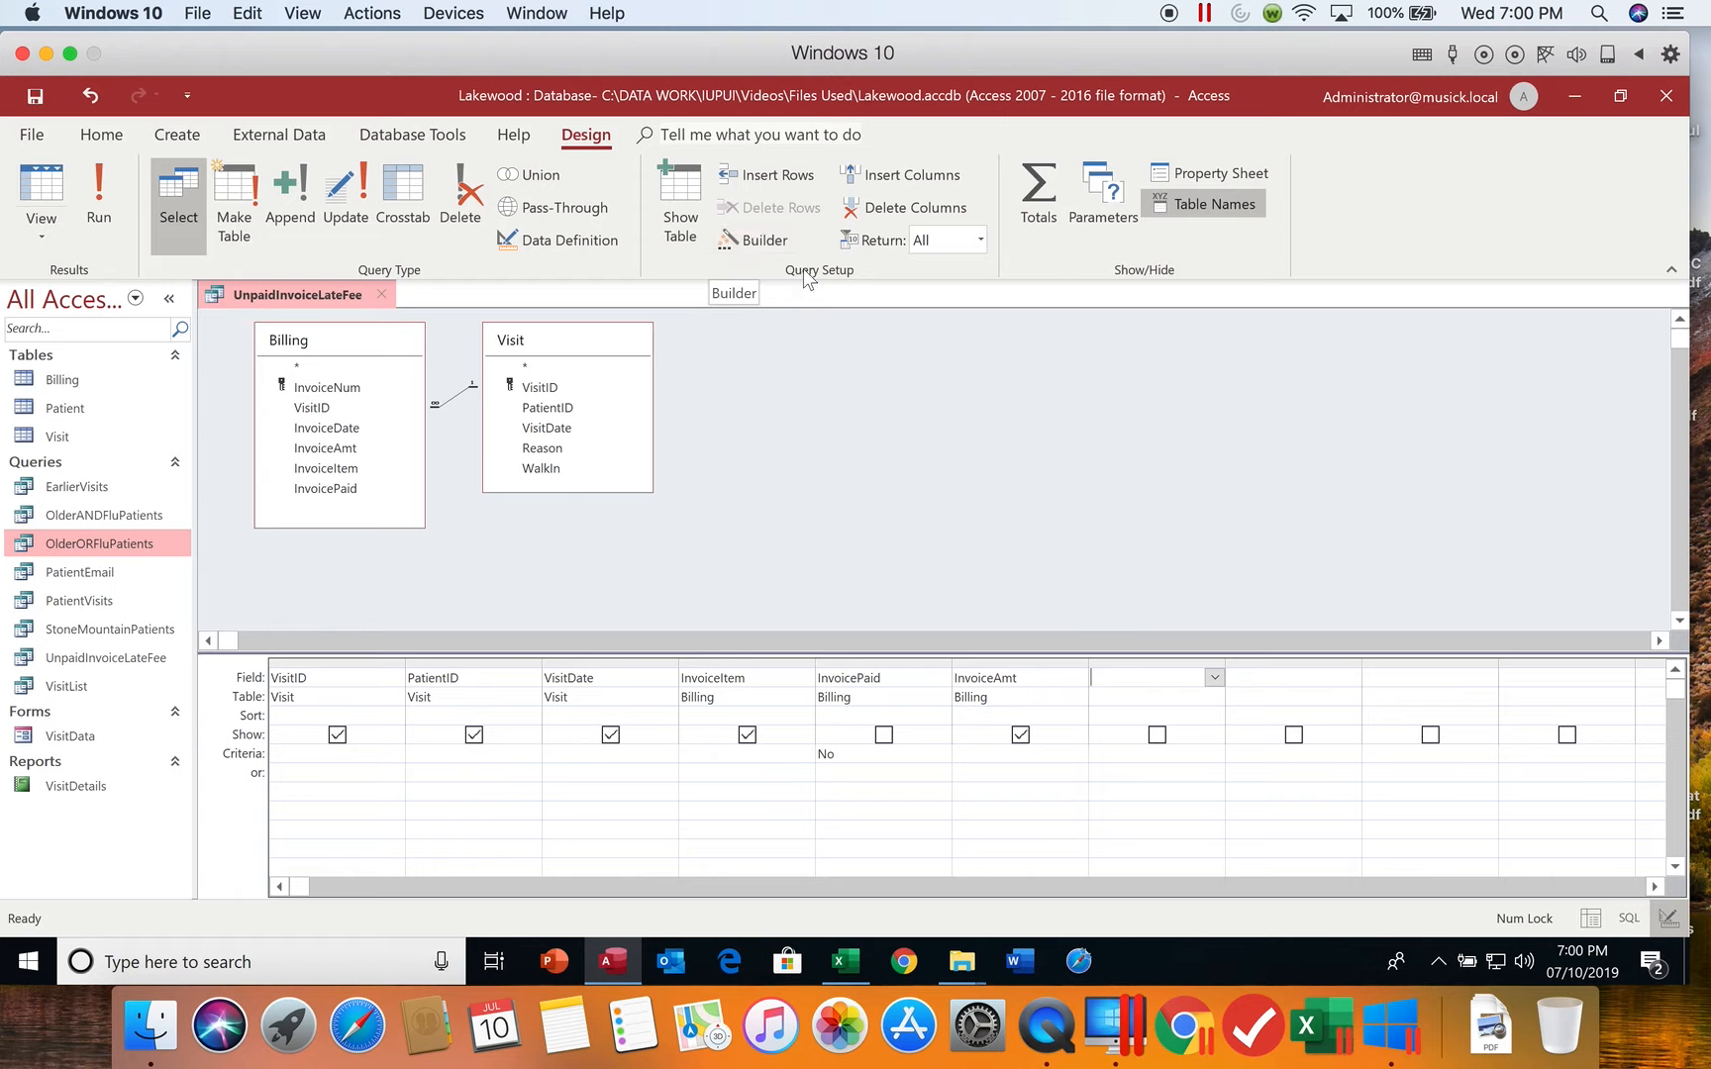
left_click(767, 237)
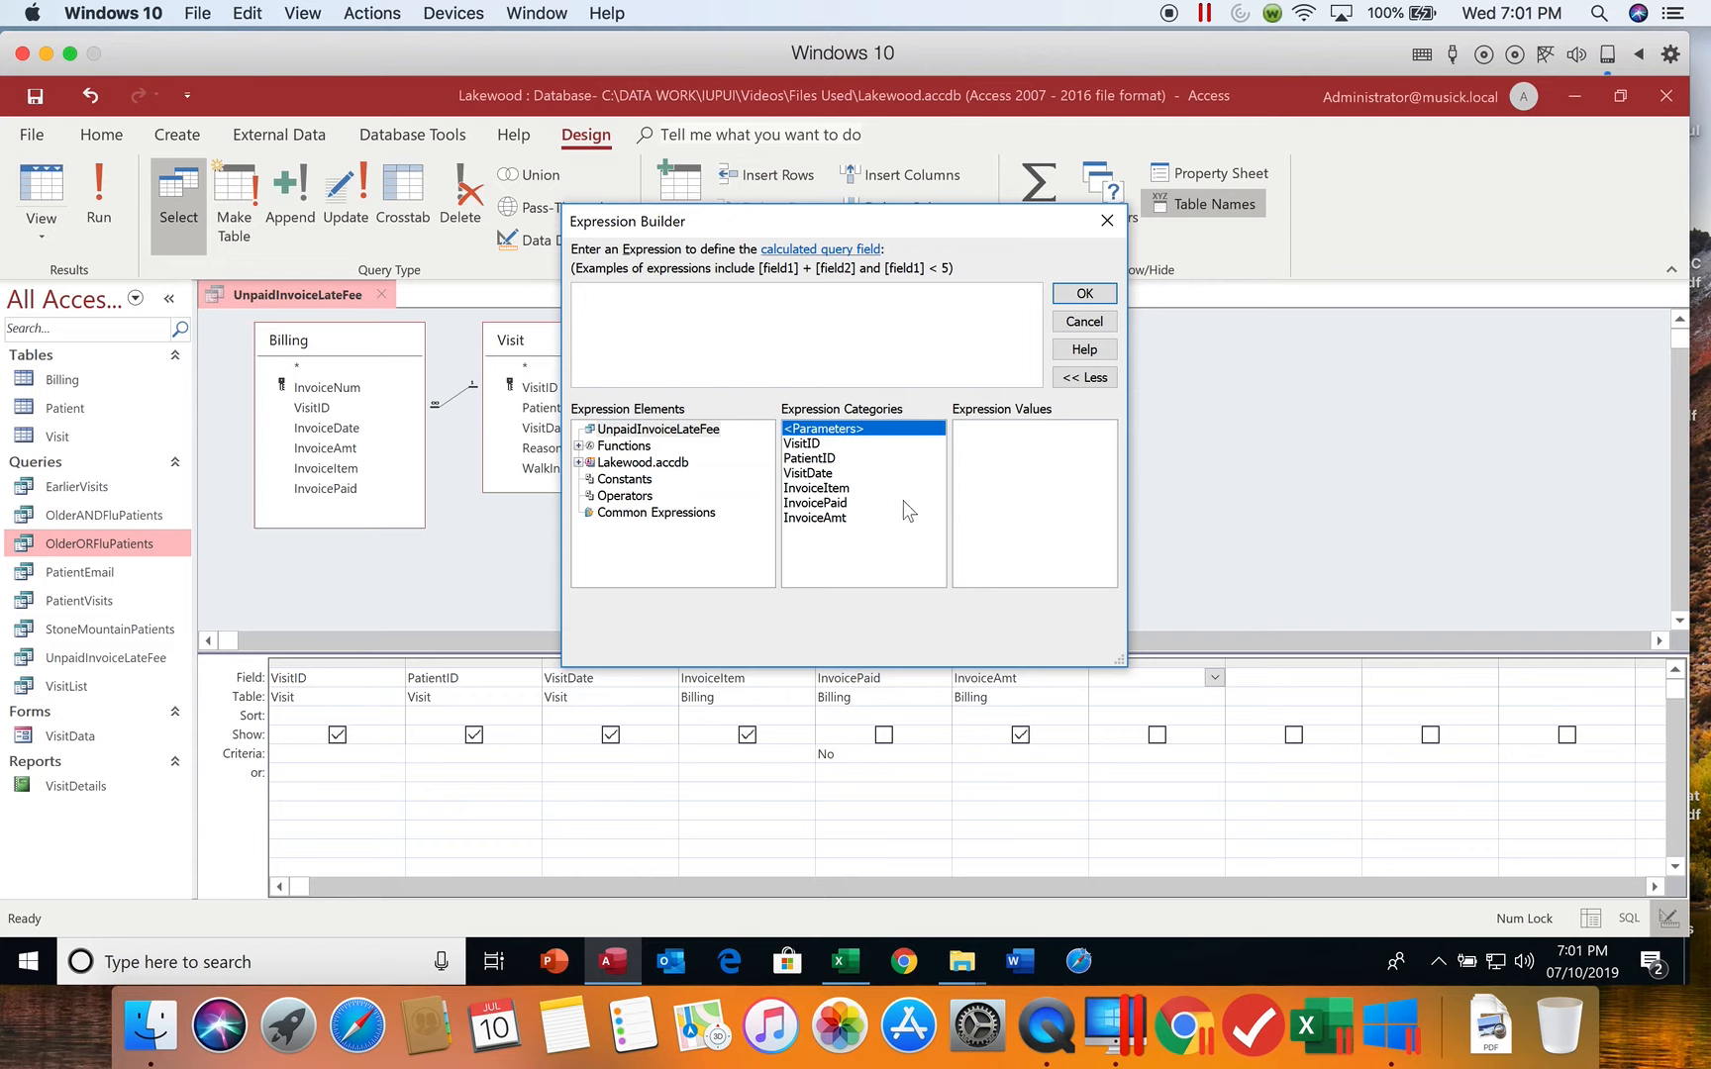
double_click(833, 520)
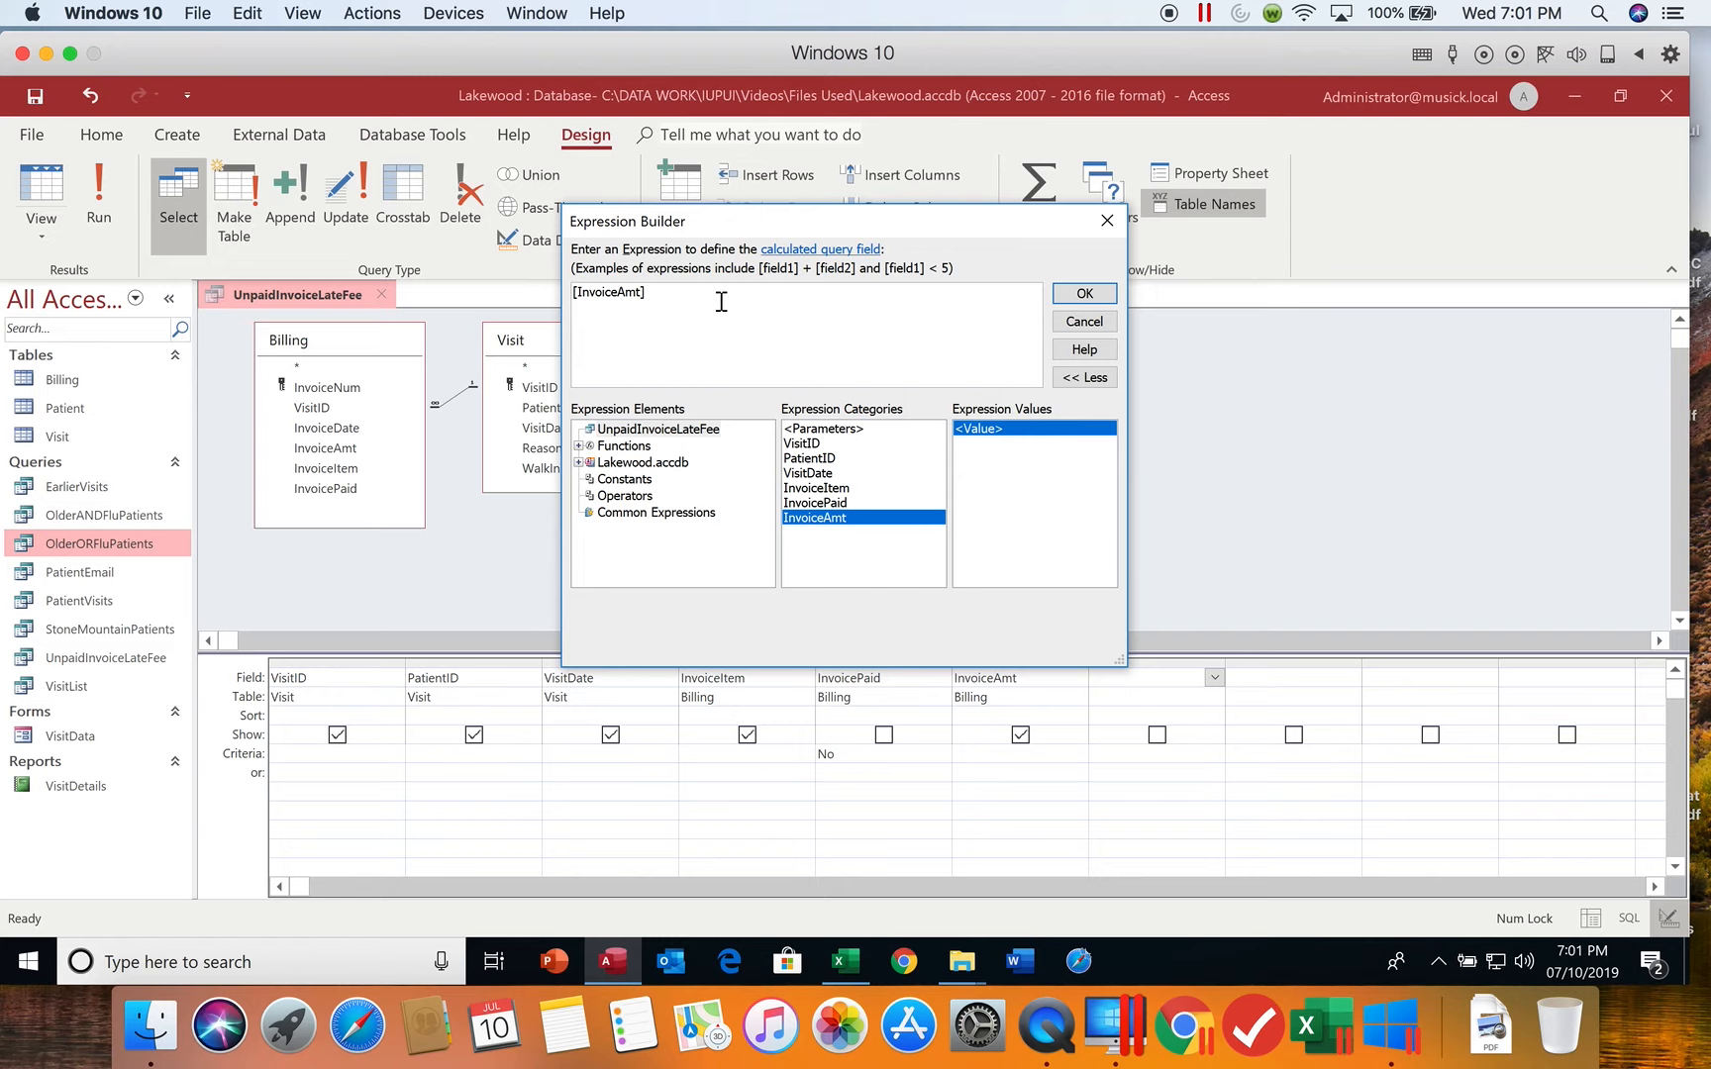
type("*.0")
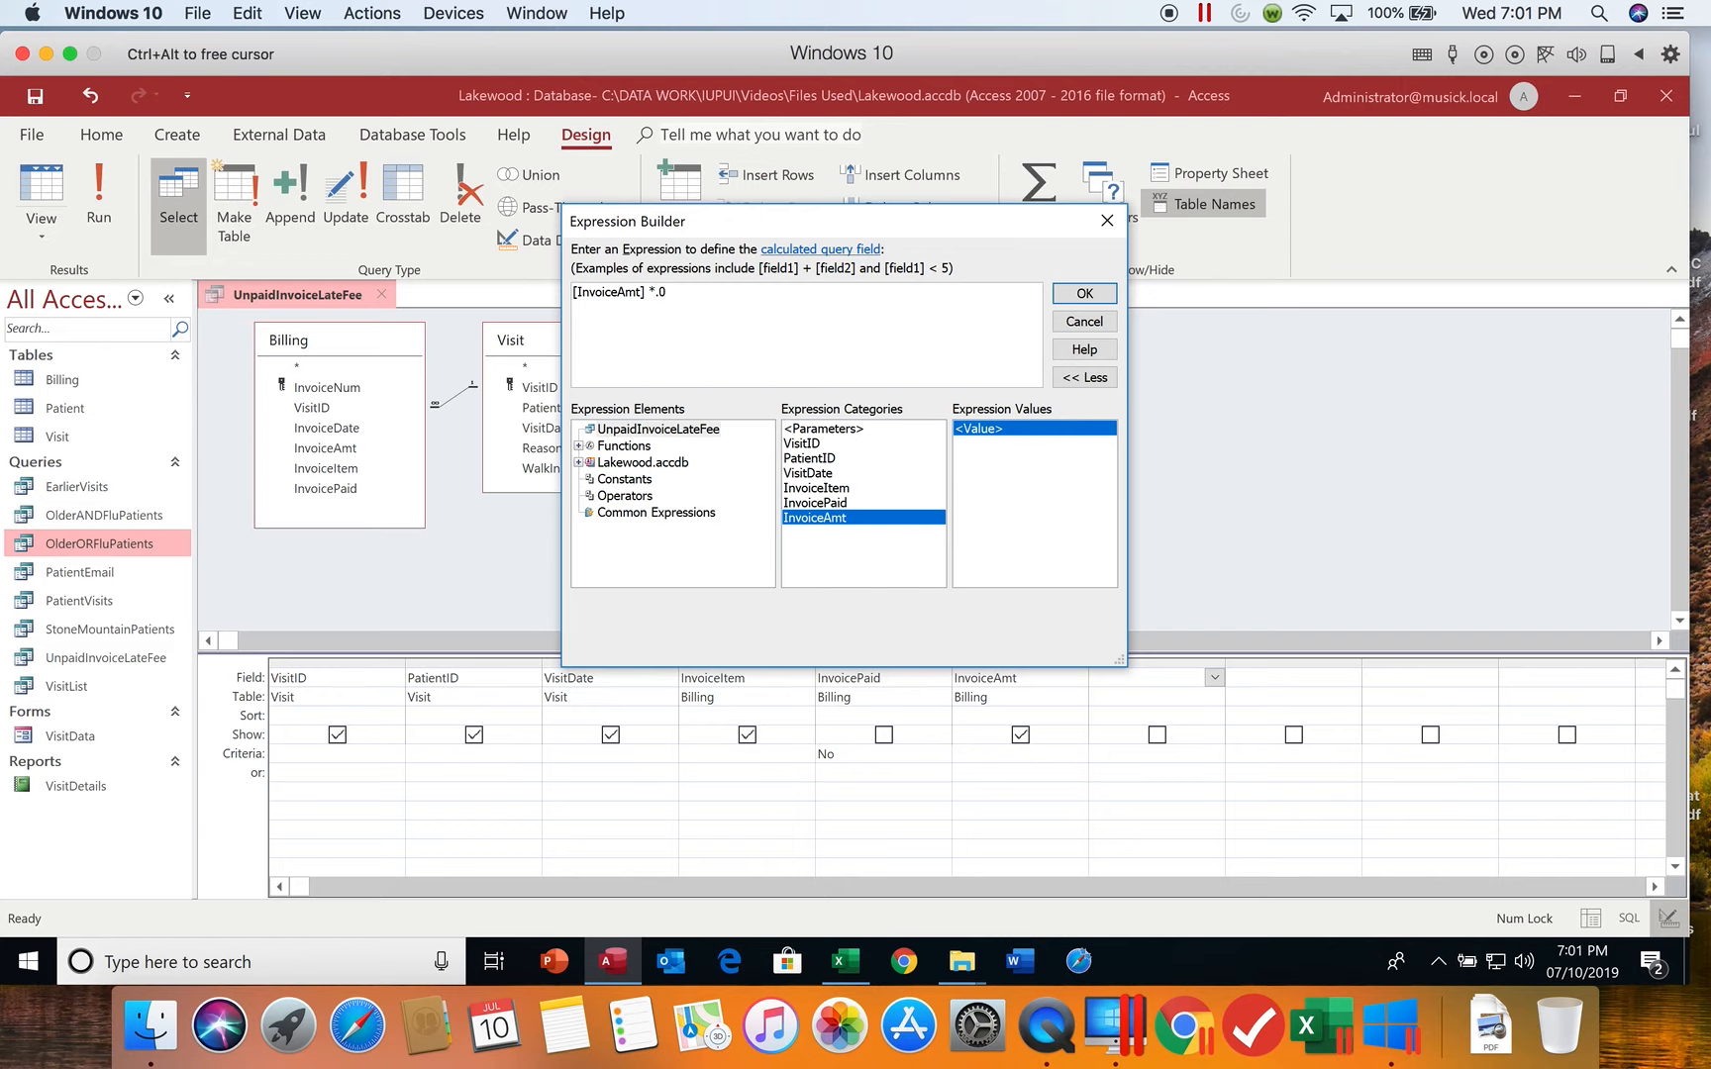
type("2")
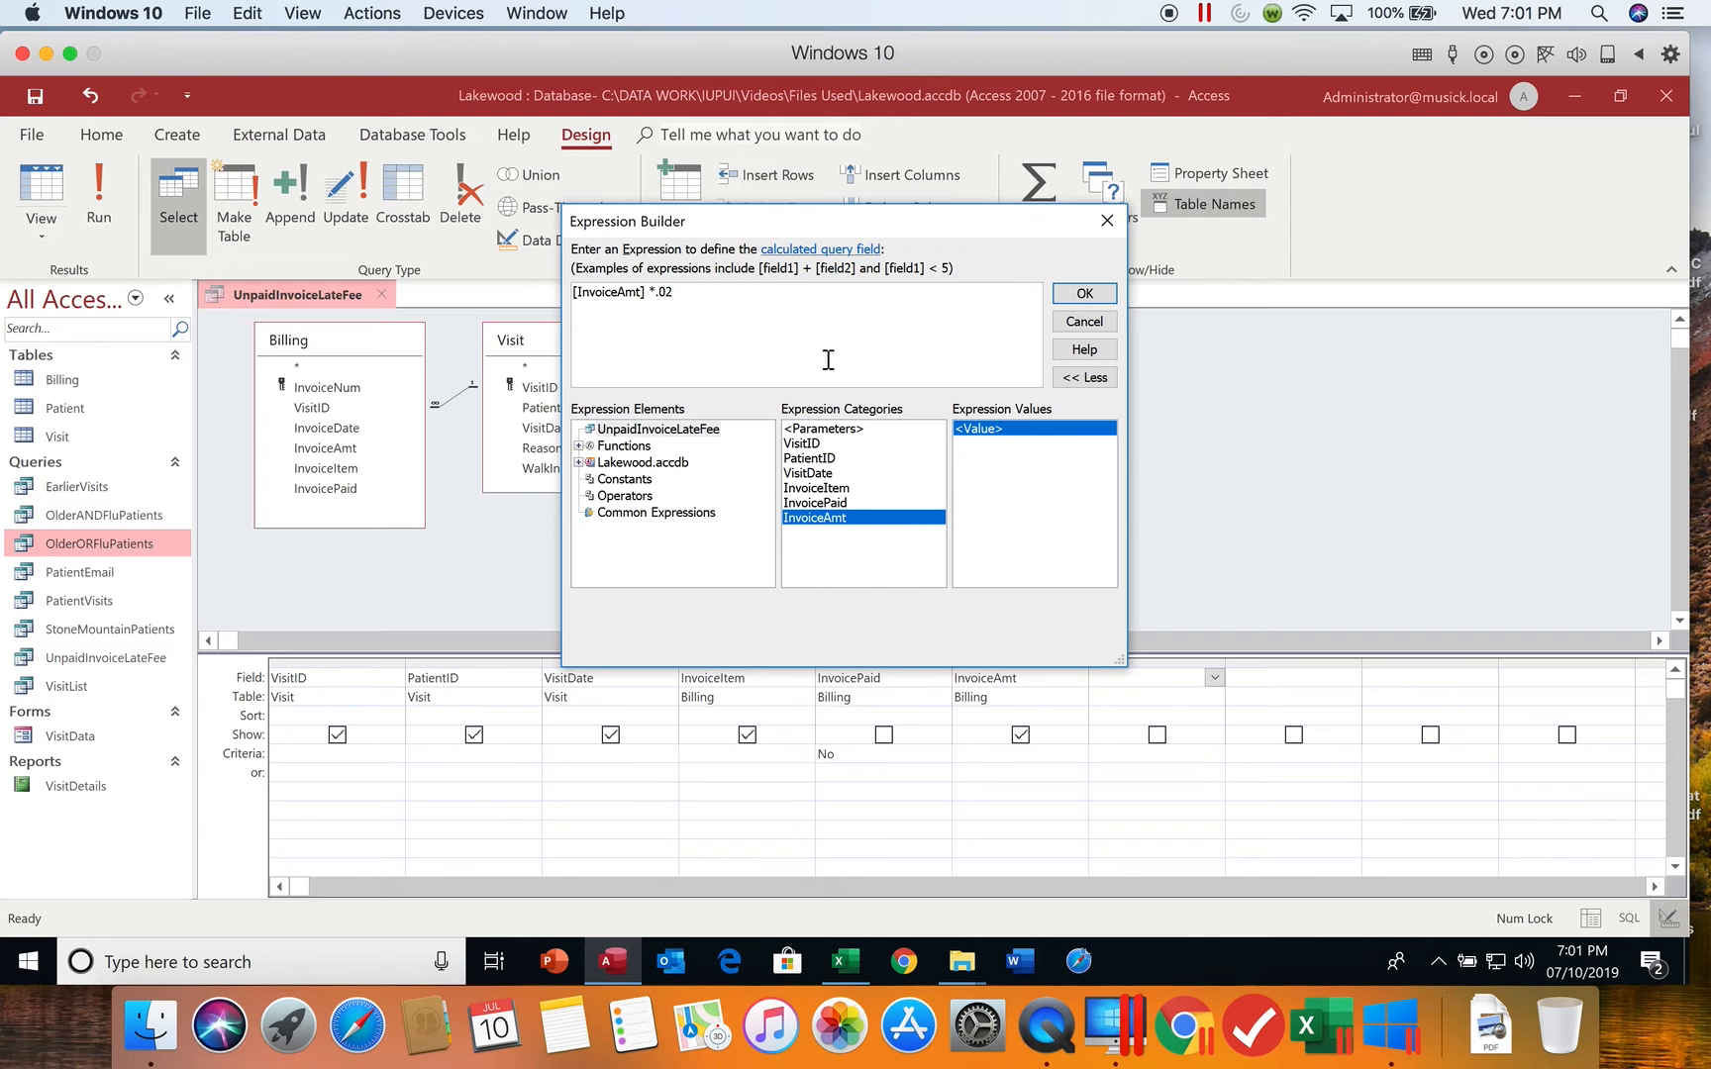
left_click(1085, 294)
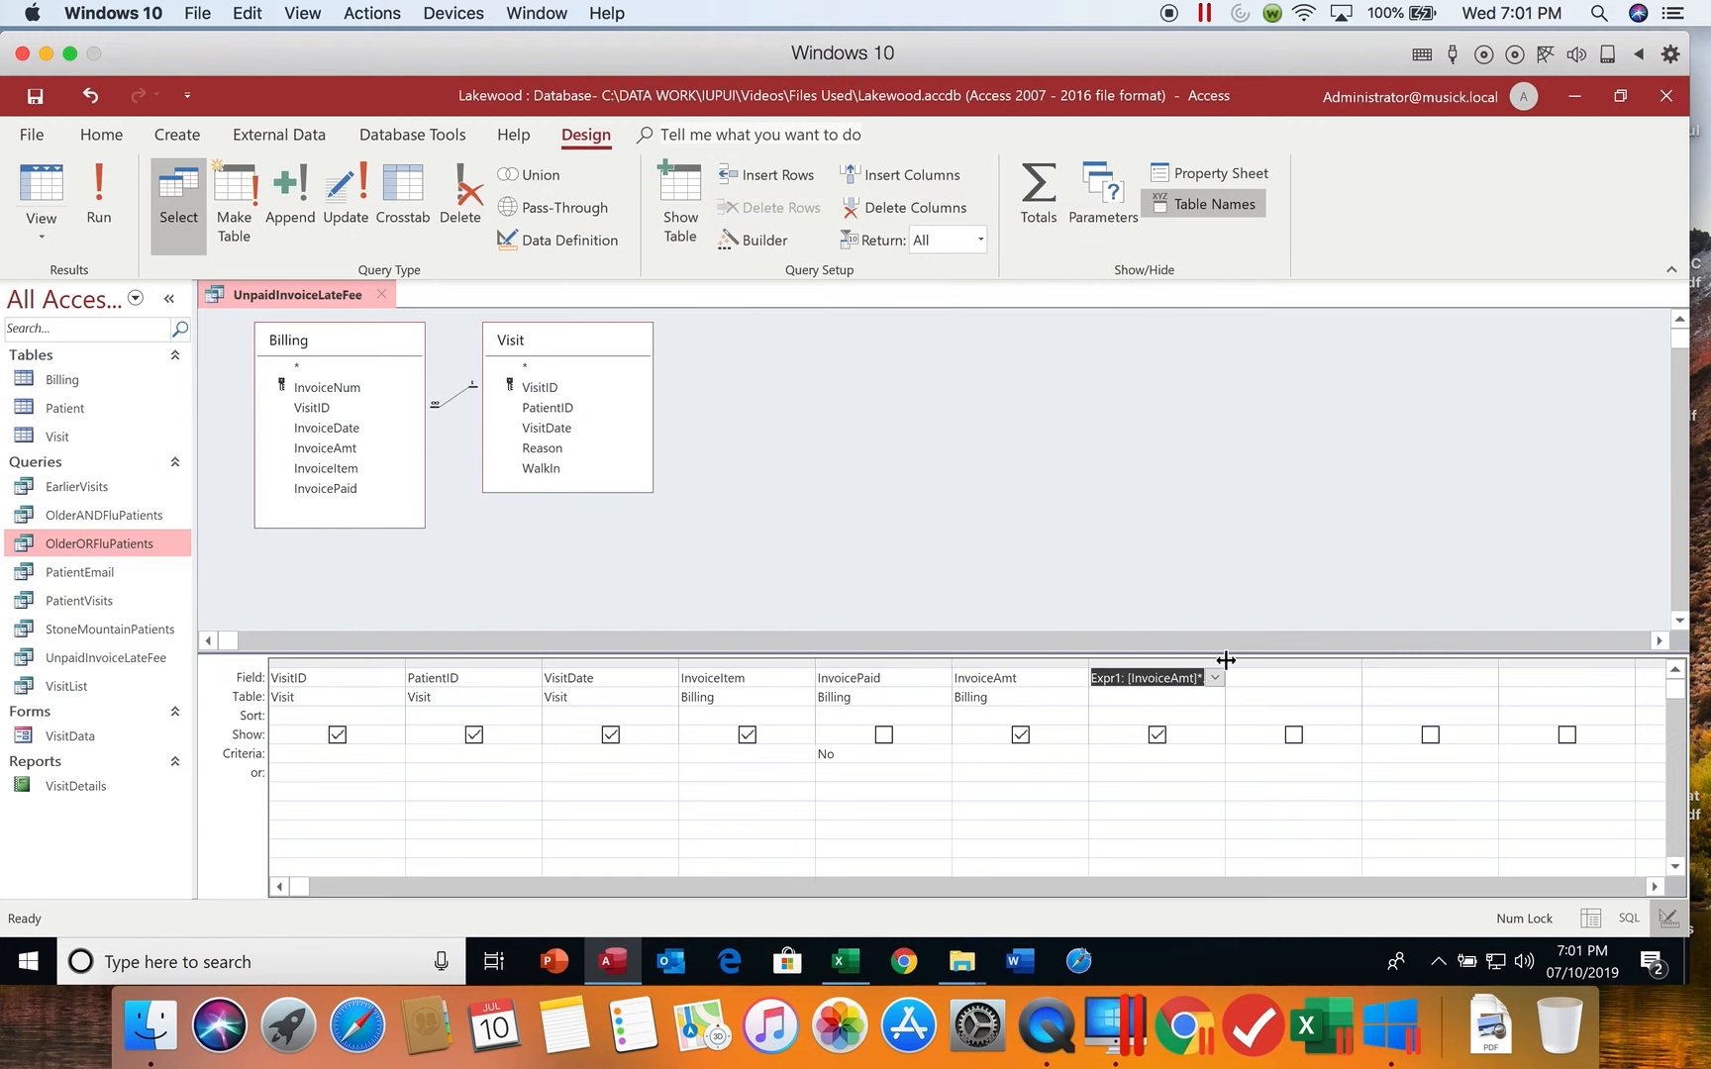
left_click_drag(1225, 660, 1314, 664)
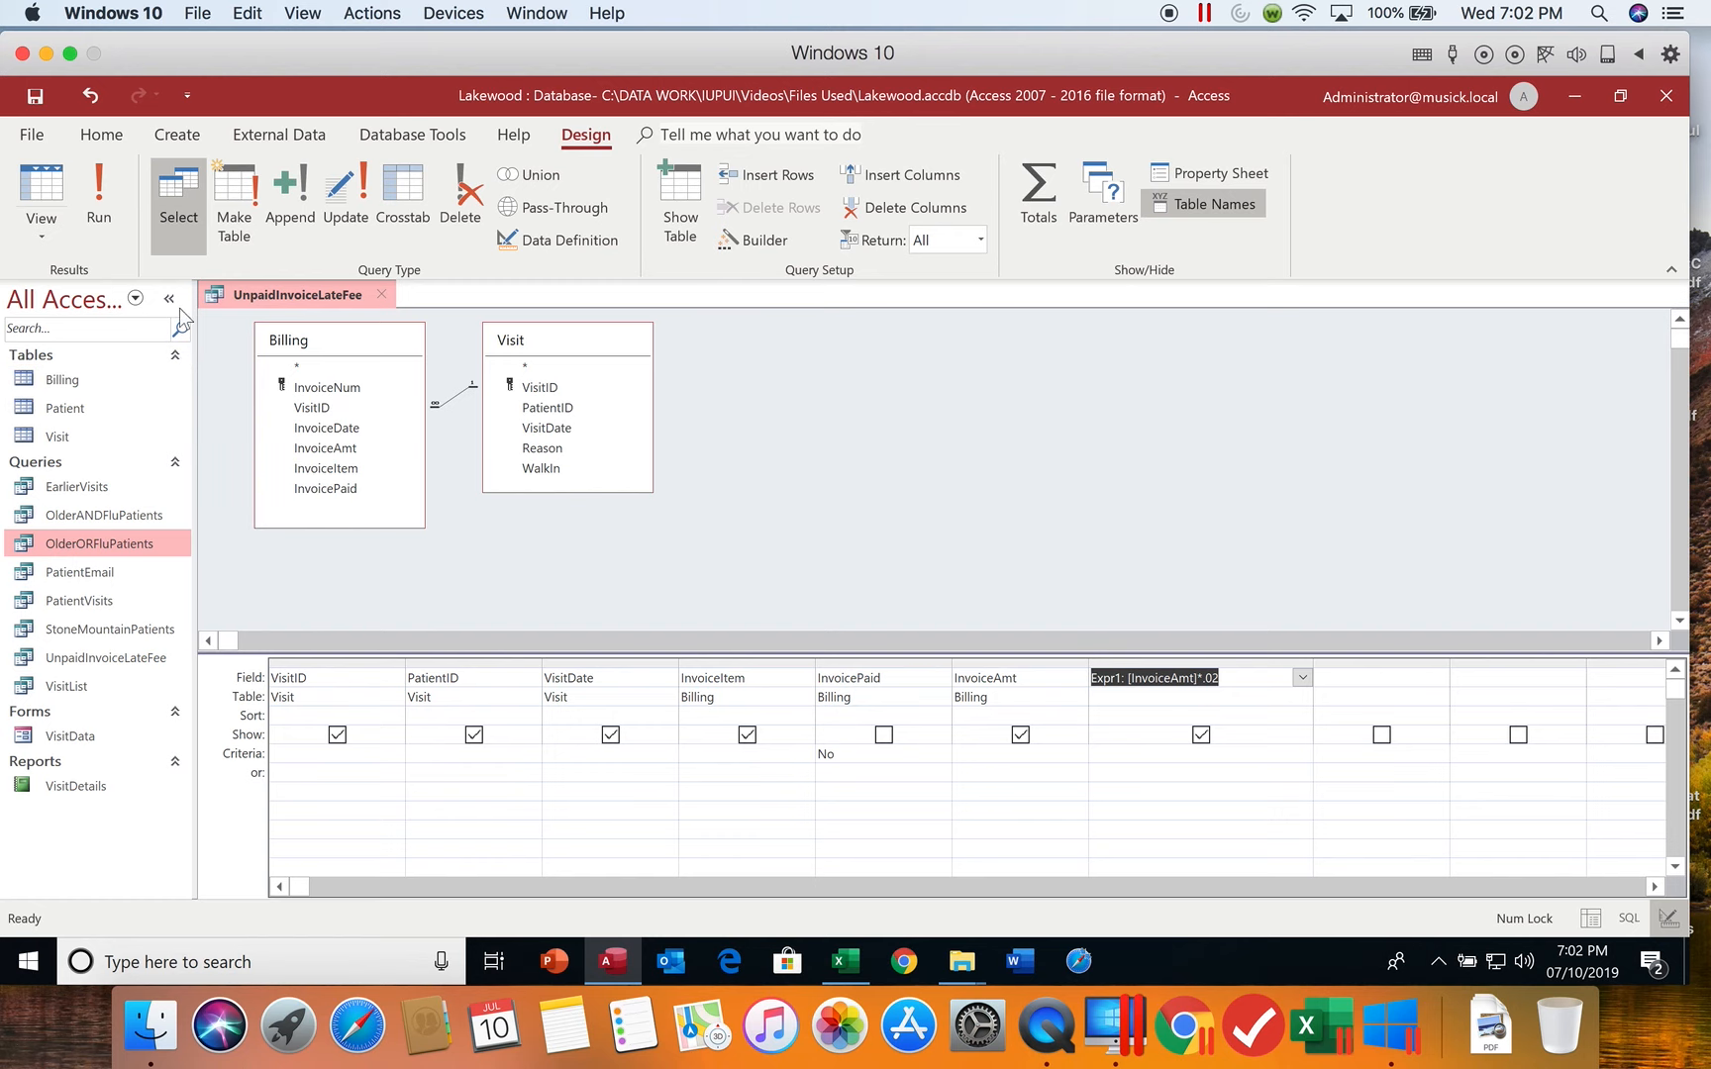
left_click(104, 196)
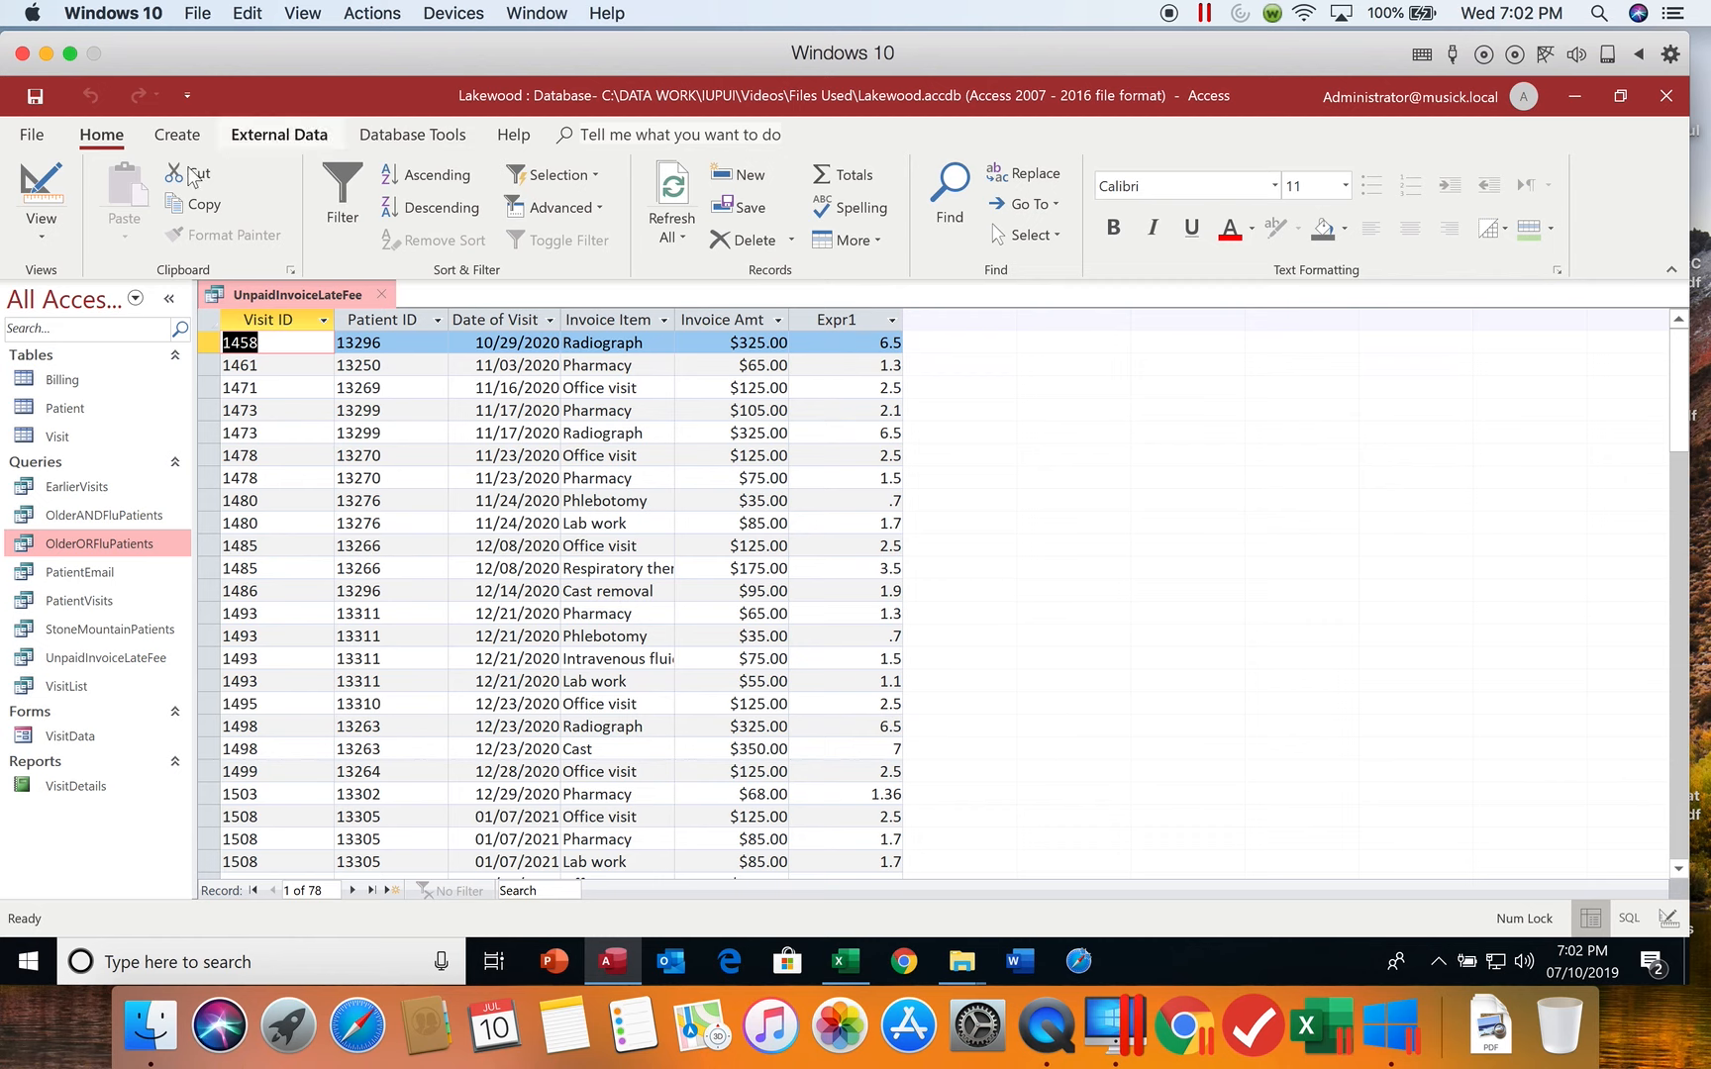
Rename the calculated field from Expr1 to LateFee in Design view, run the query to check it and return to its design.
left_click(40, 193)
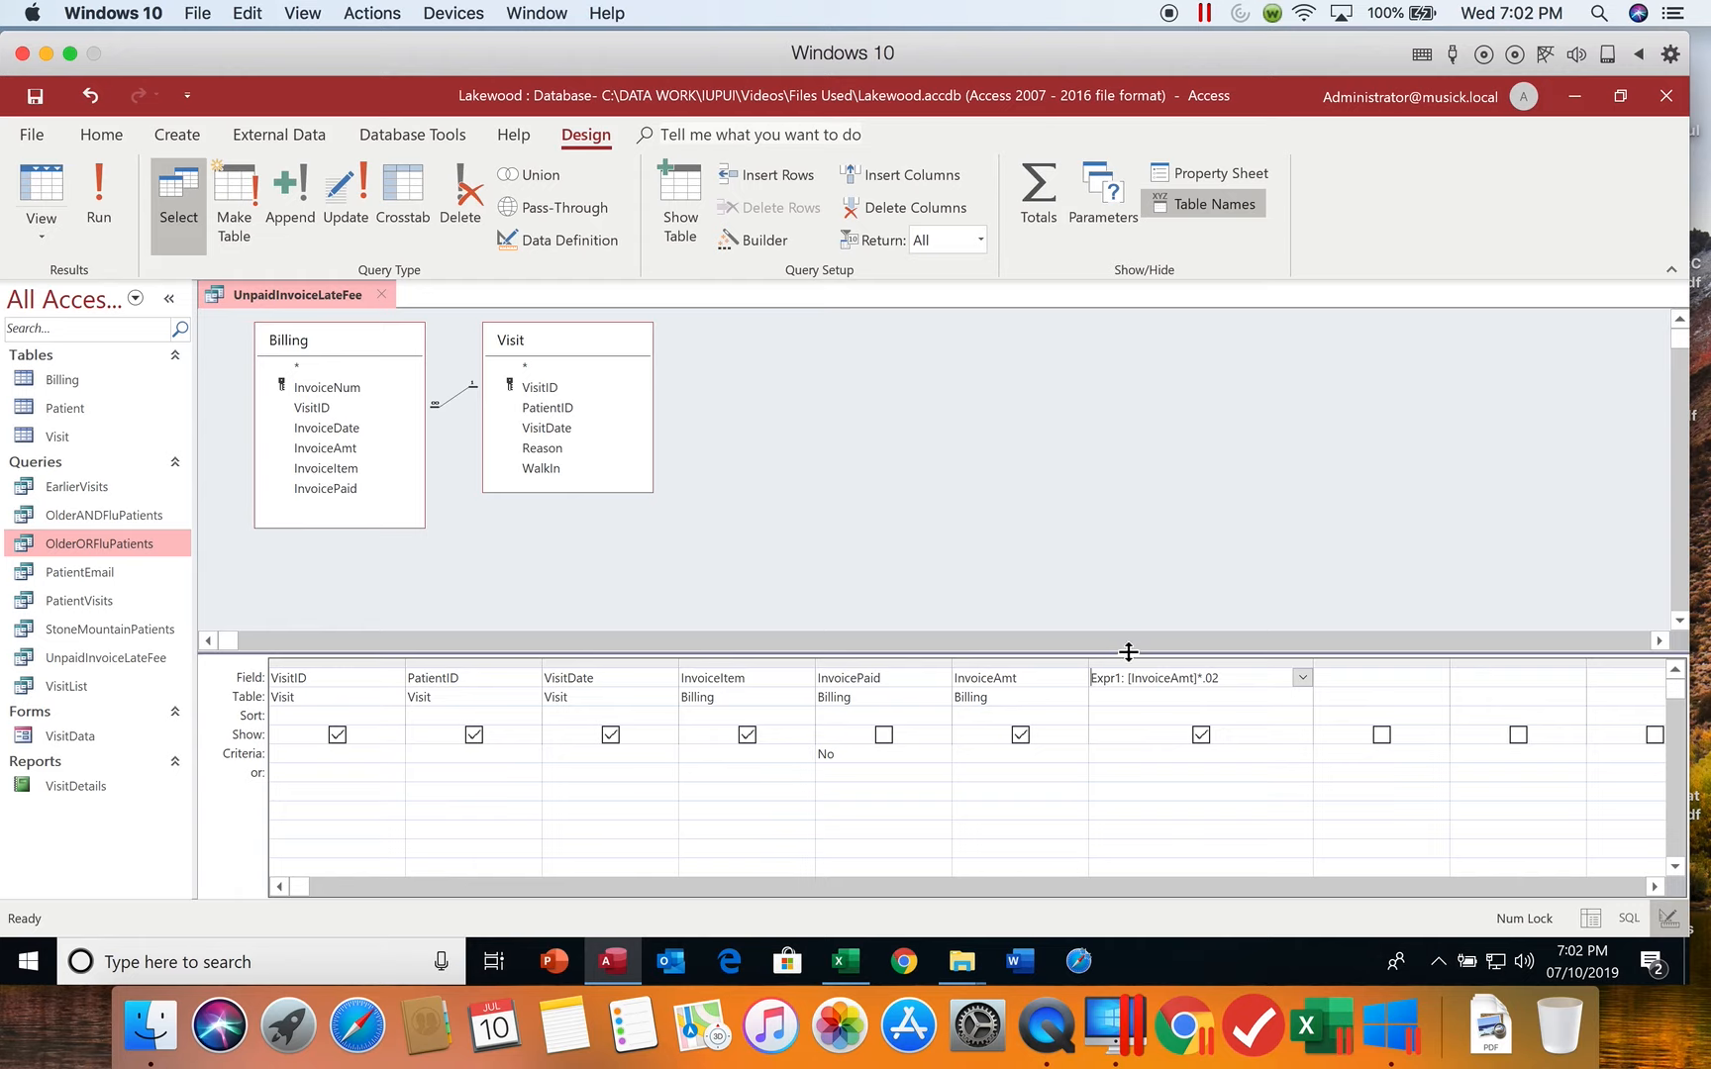
left_click_drag(1120, 680, 1090, 680)
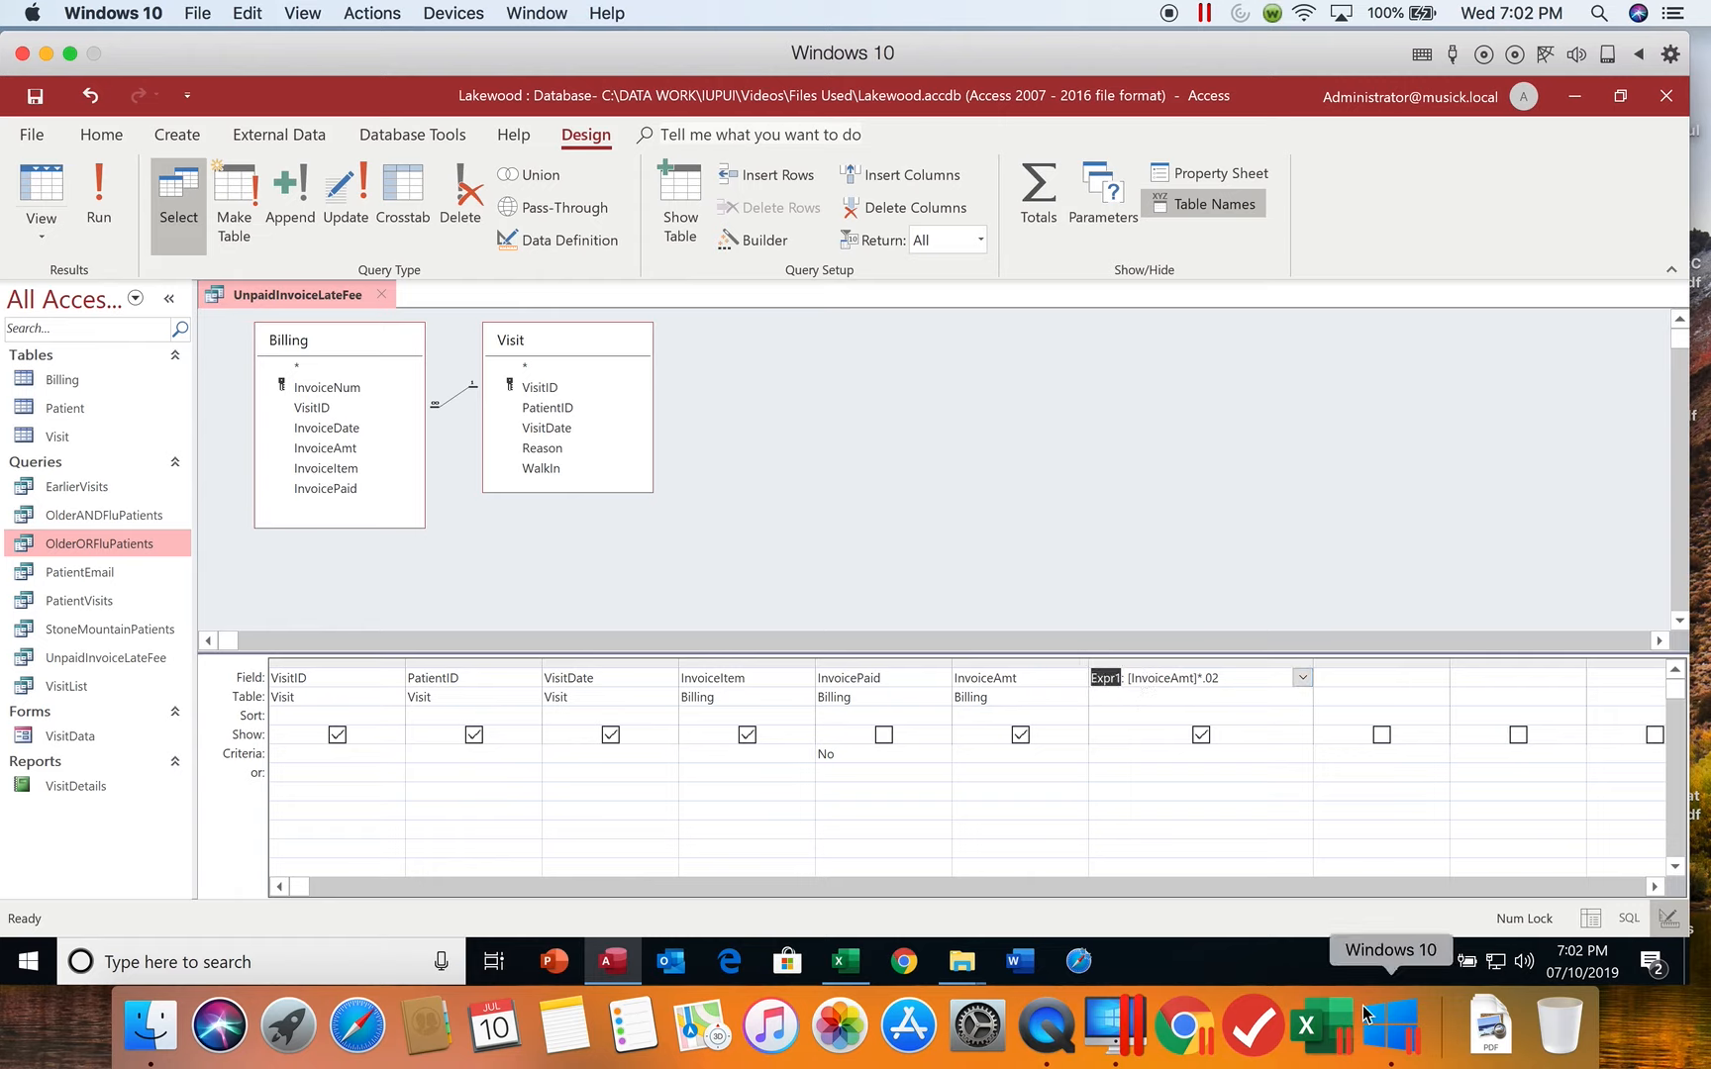
type("LateFee")
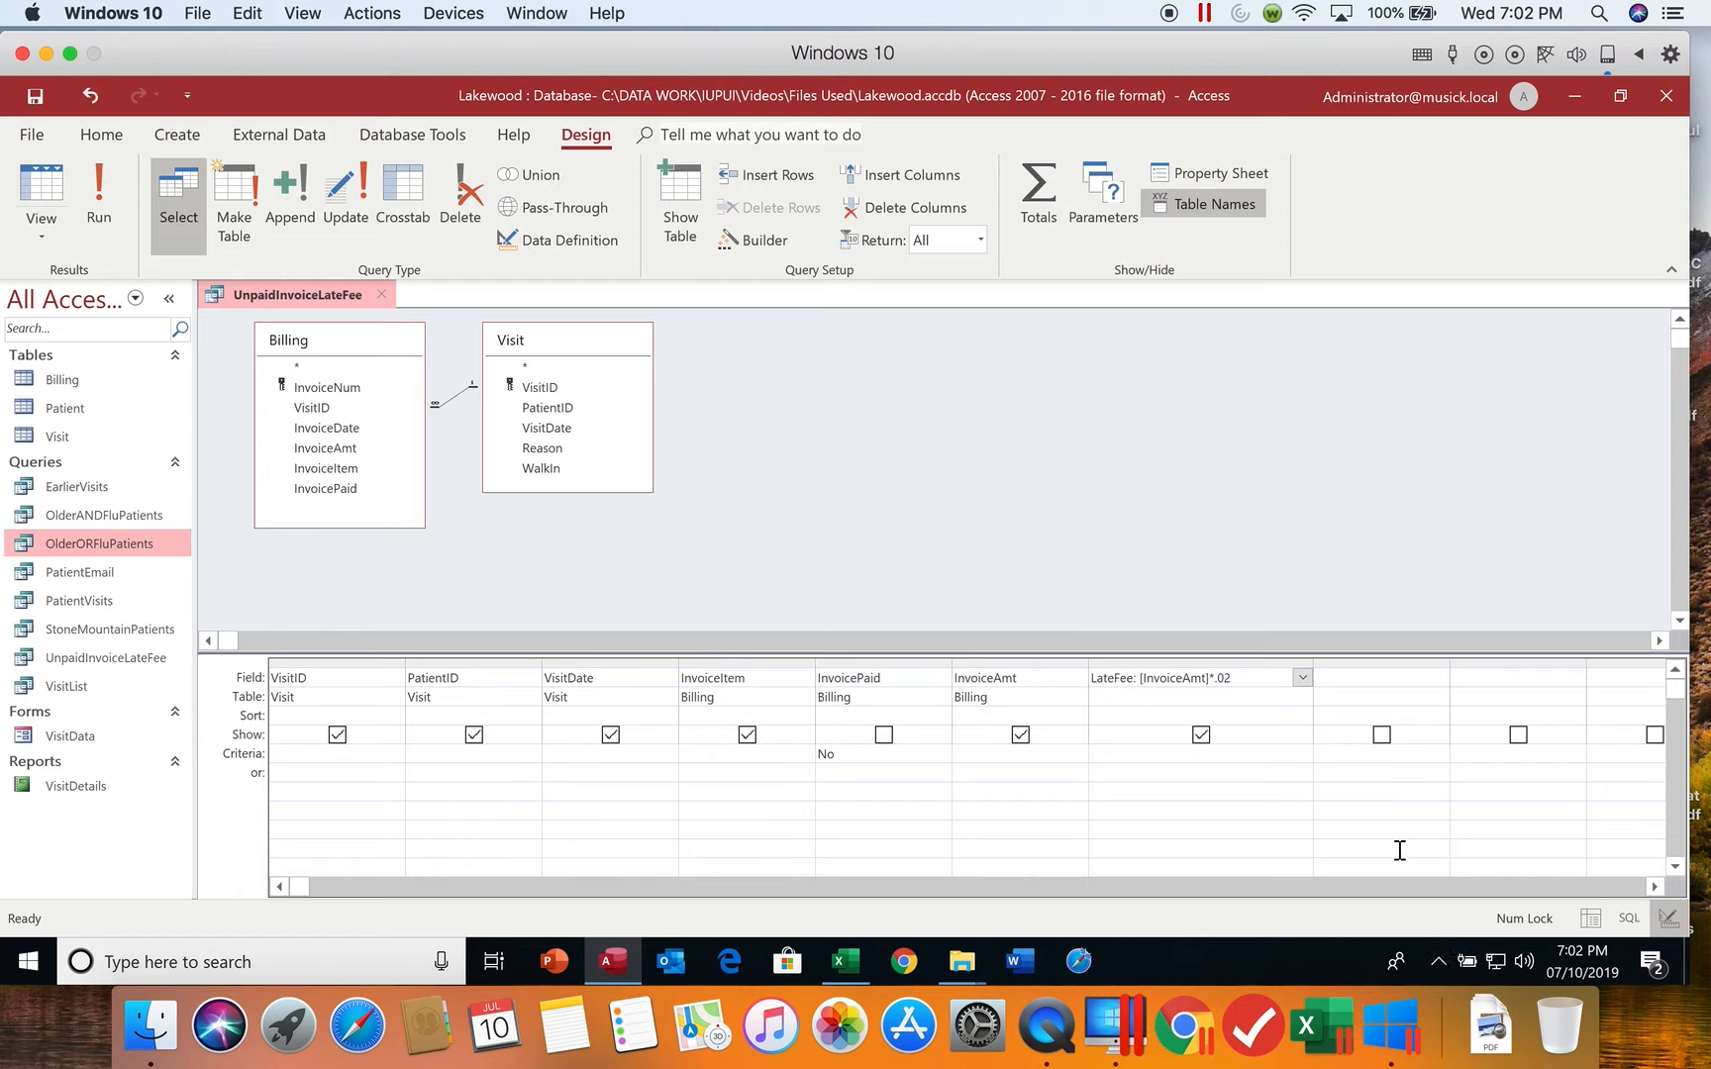
left_click(99, 208)
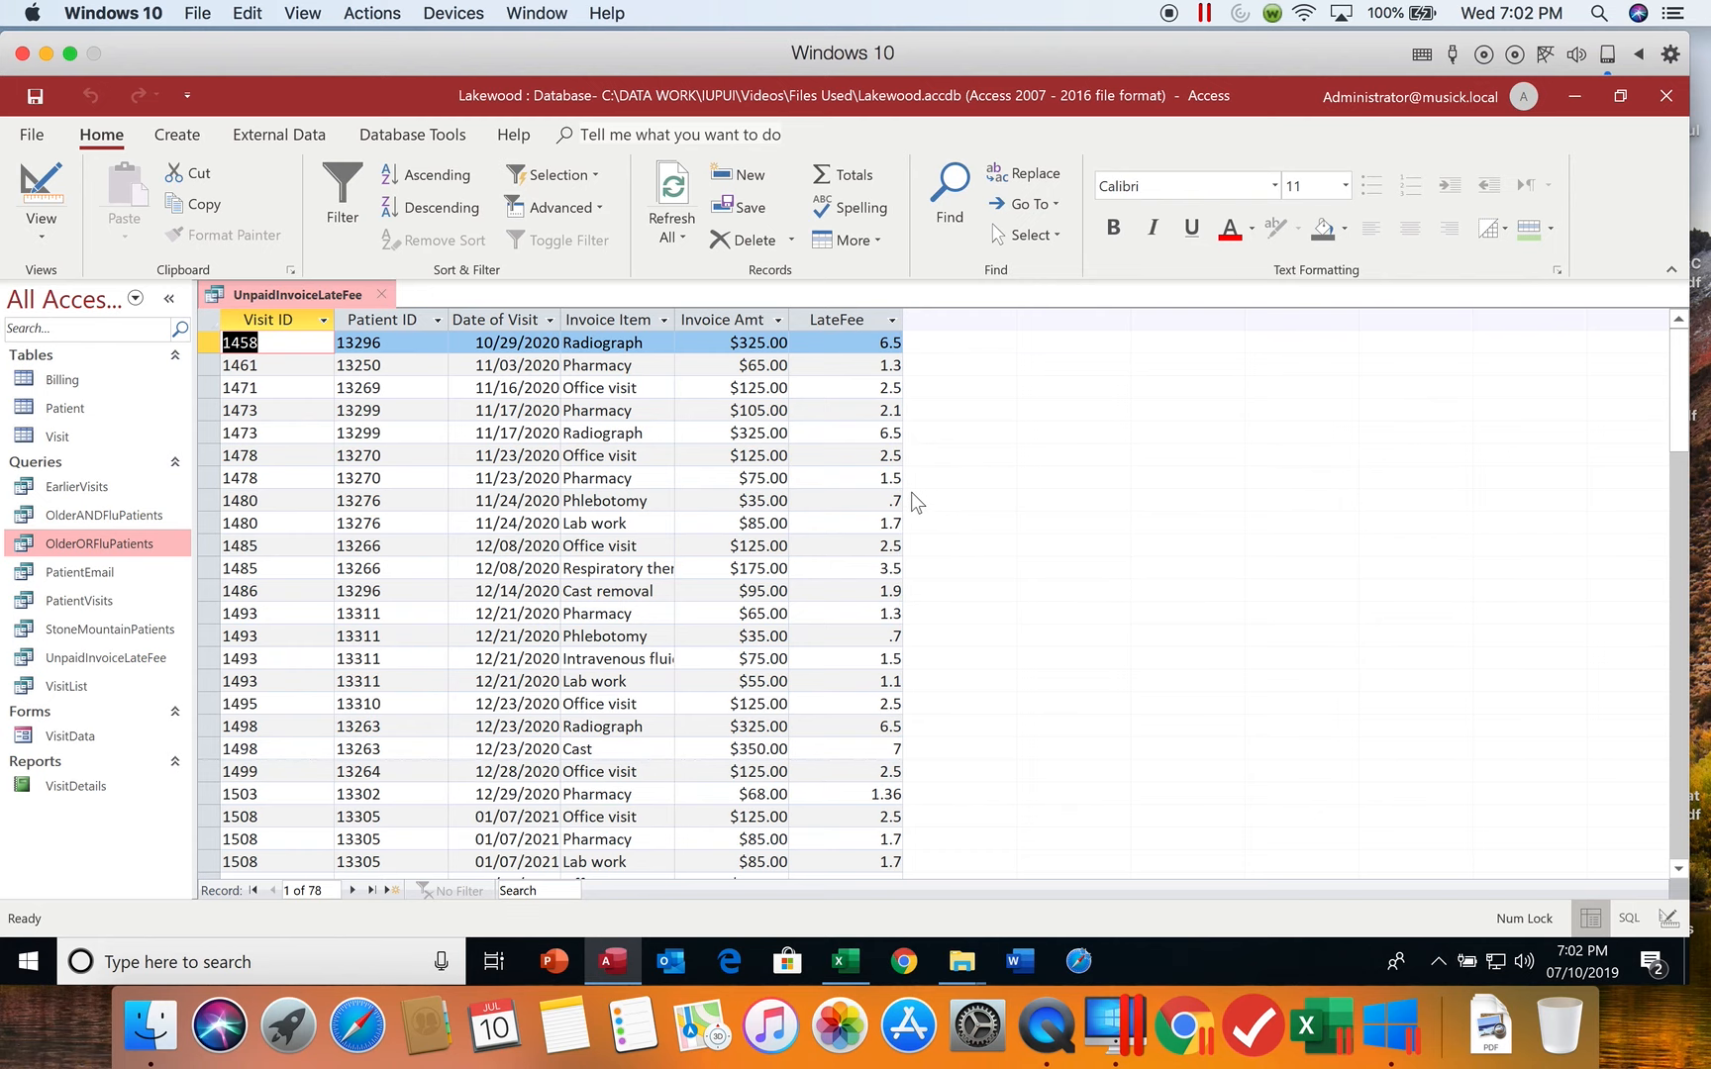
left_click(42, 183)
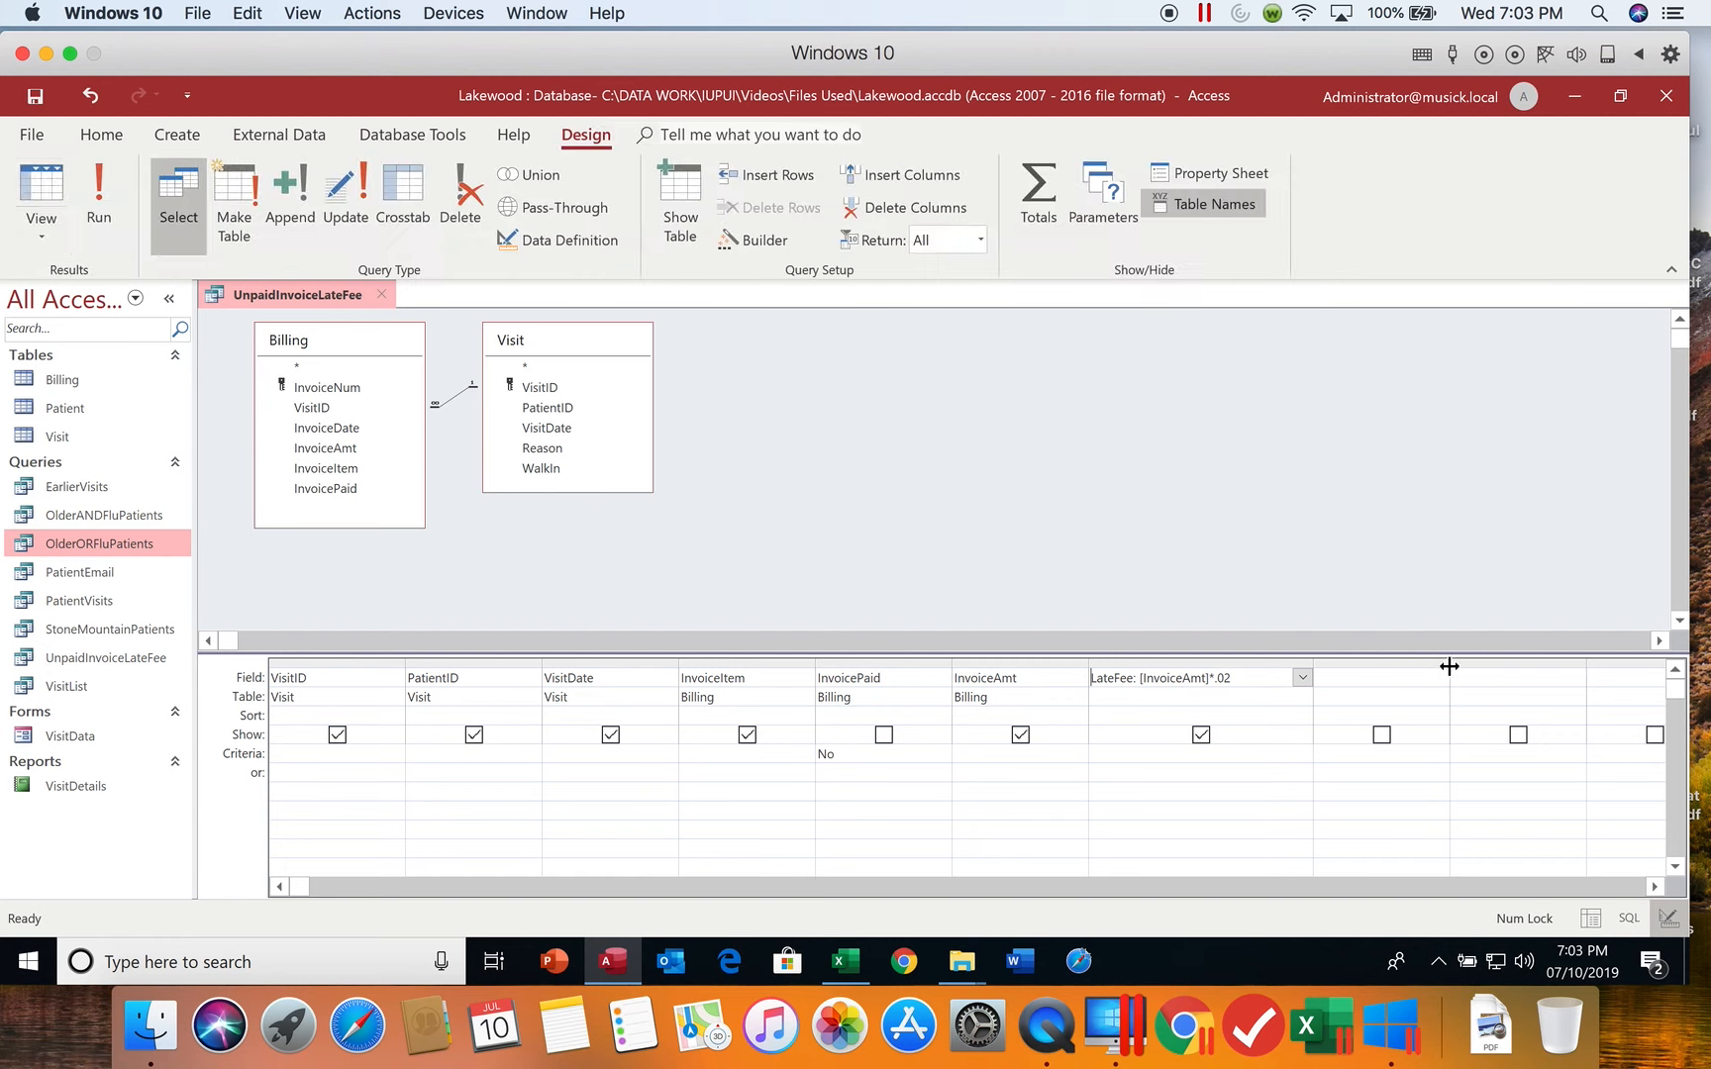
Widen the empty column after LateFee, add the calculated field LateFee1: [InvoiceAmt]*.02, run the query and return to its design.
left_click_drag(1450, 666, 1605, 668)
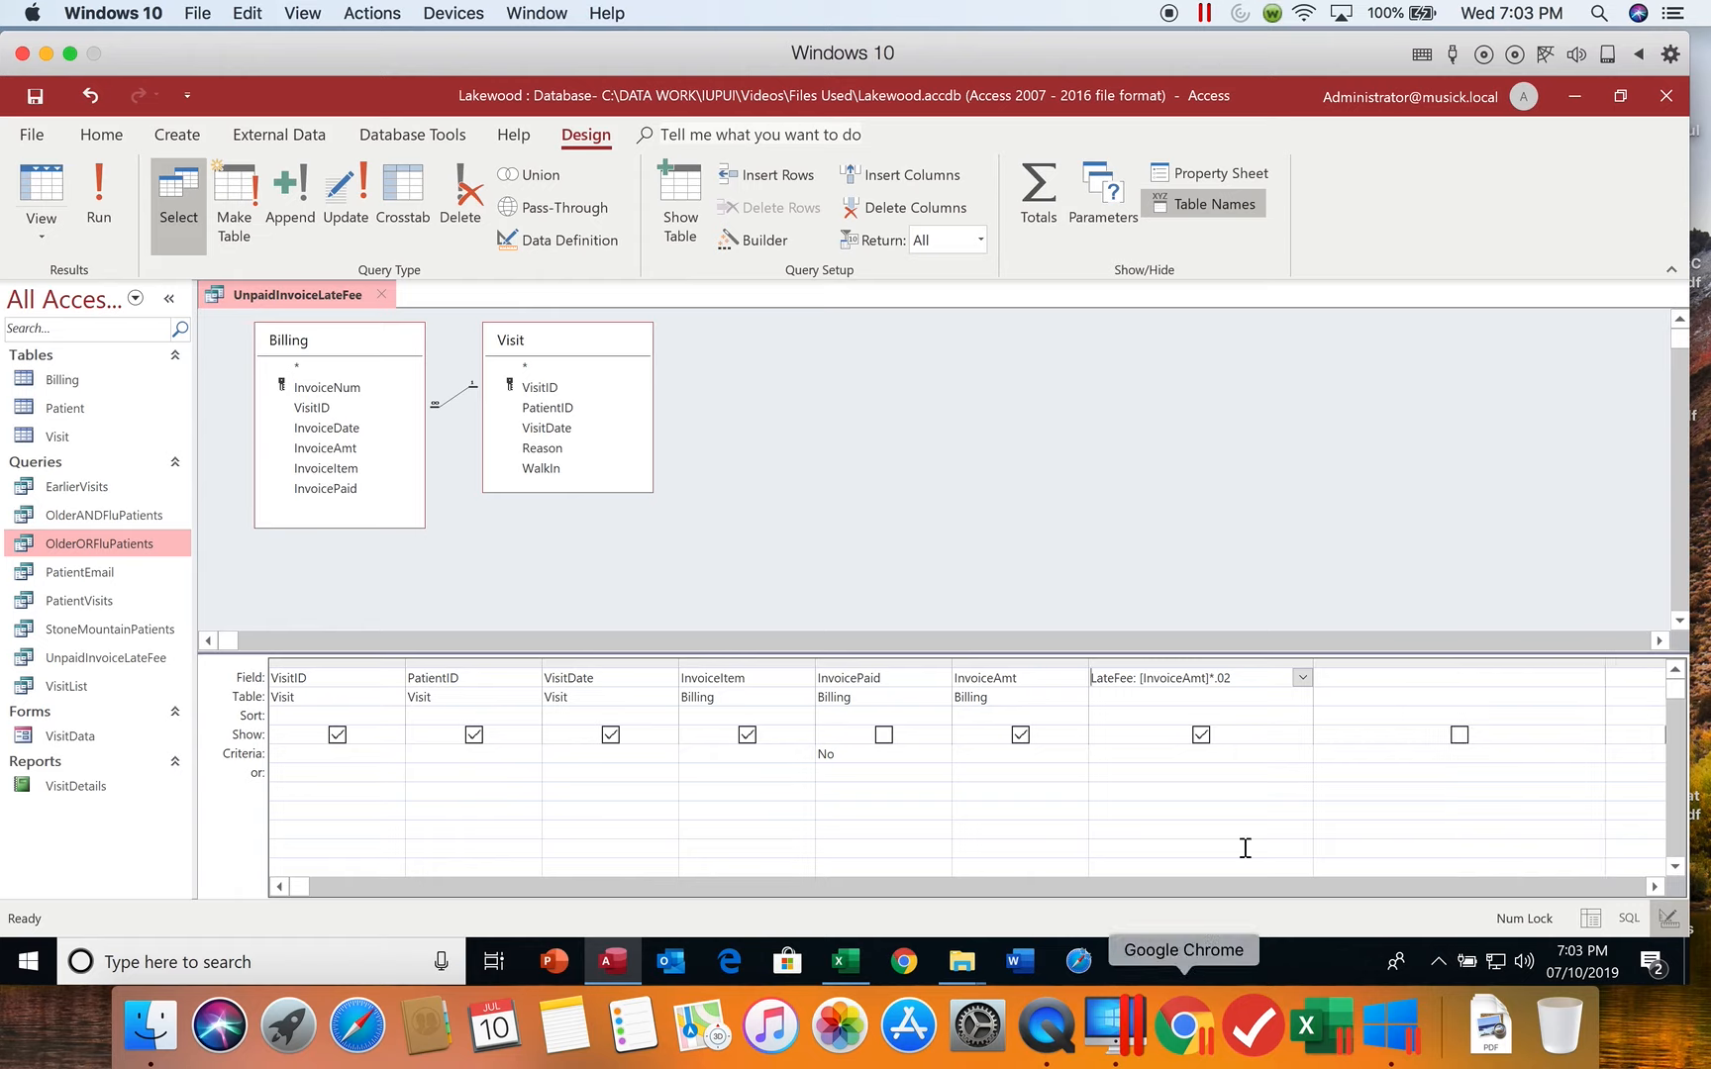
left_click(1333, 677)
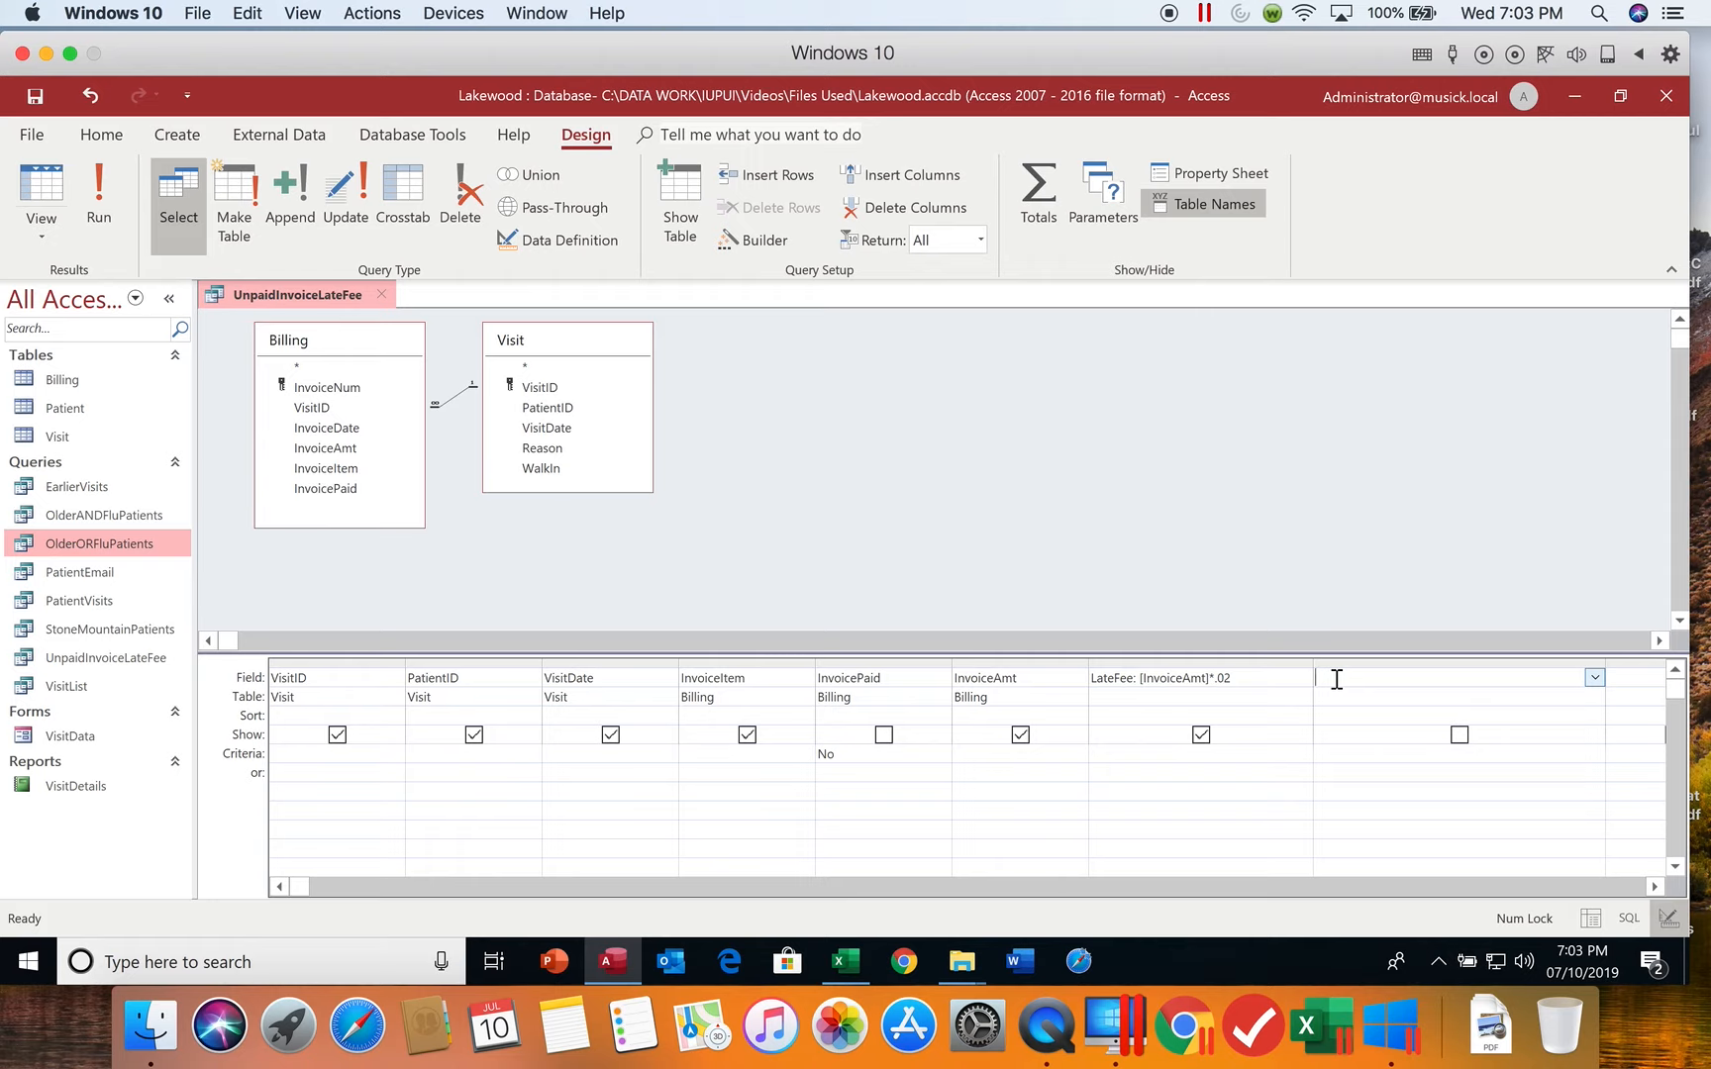
type("LateFee1")
type("nvoiceAmt]*.02")
left_click(112, 228)
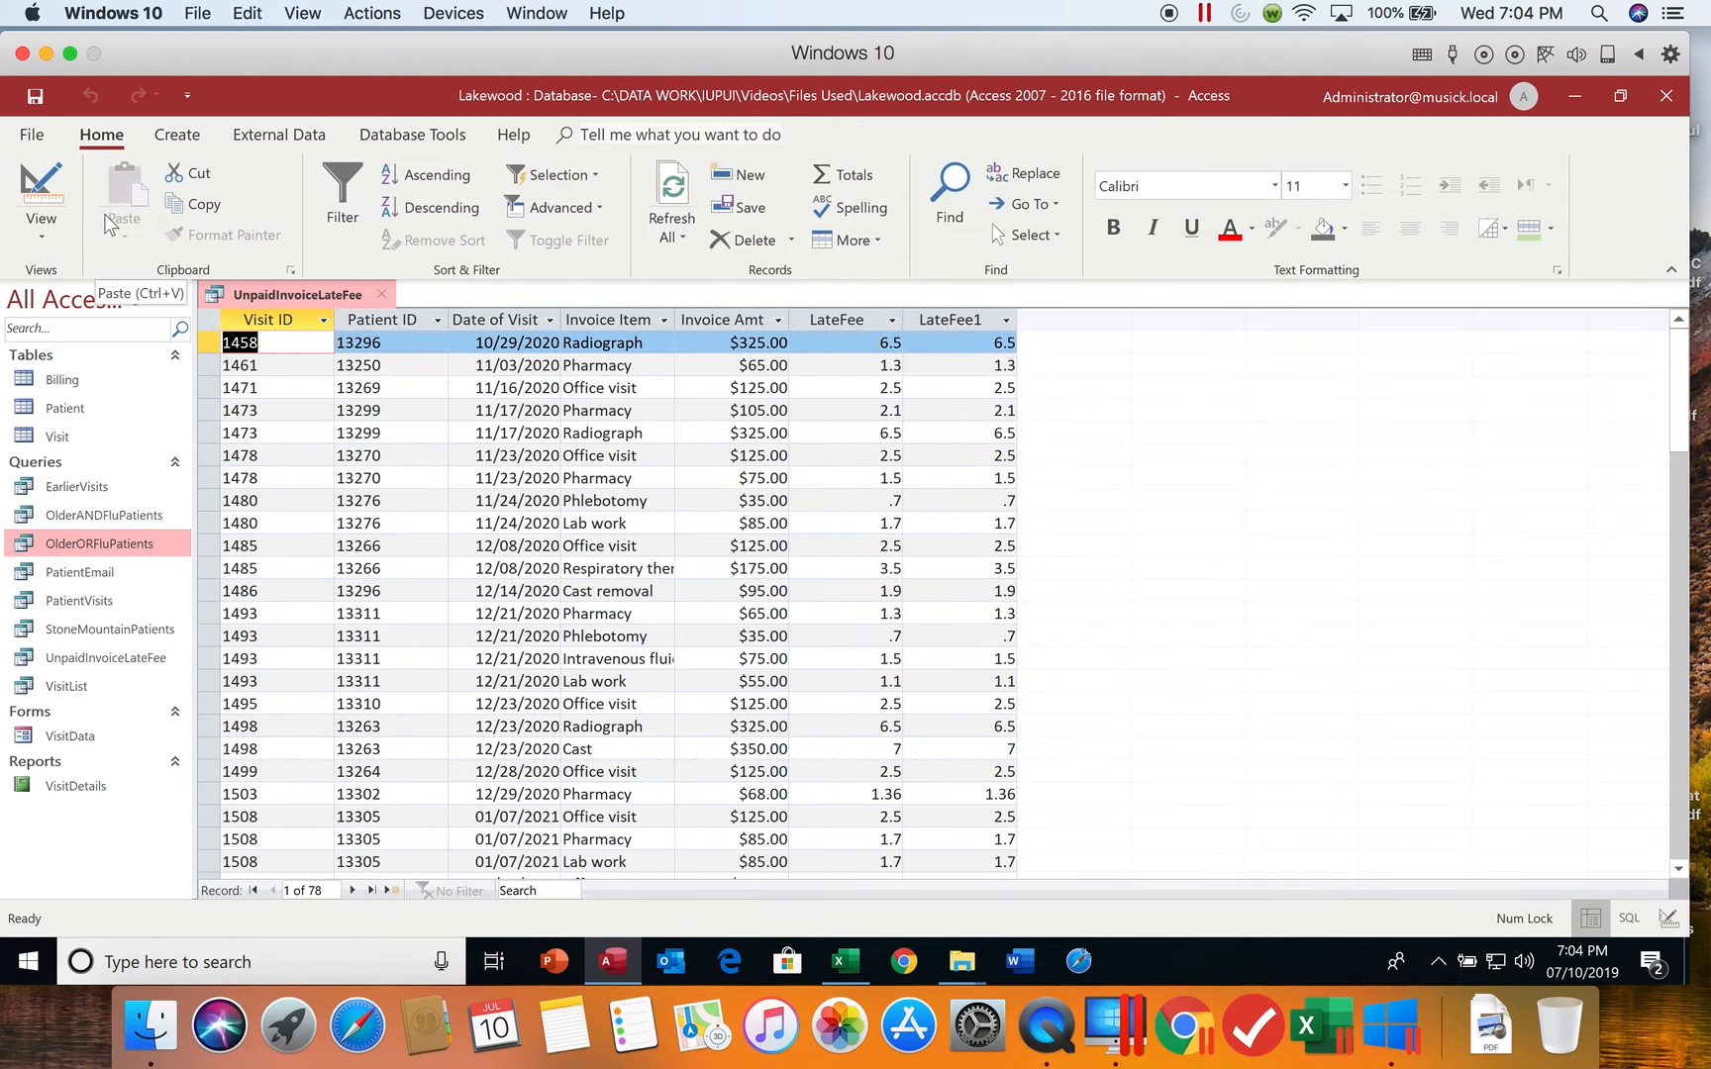
left_click(54, 186)
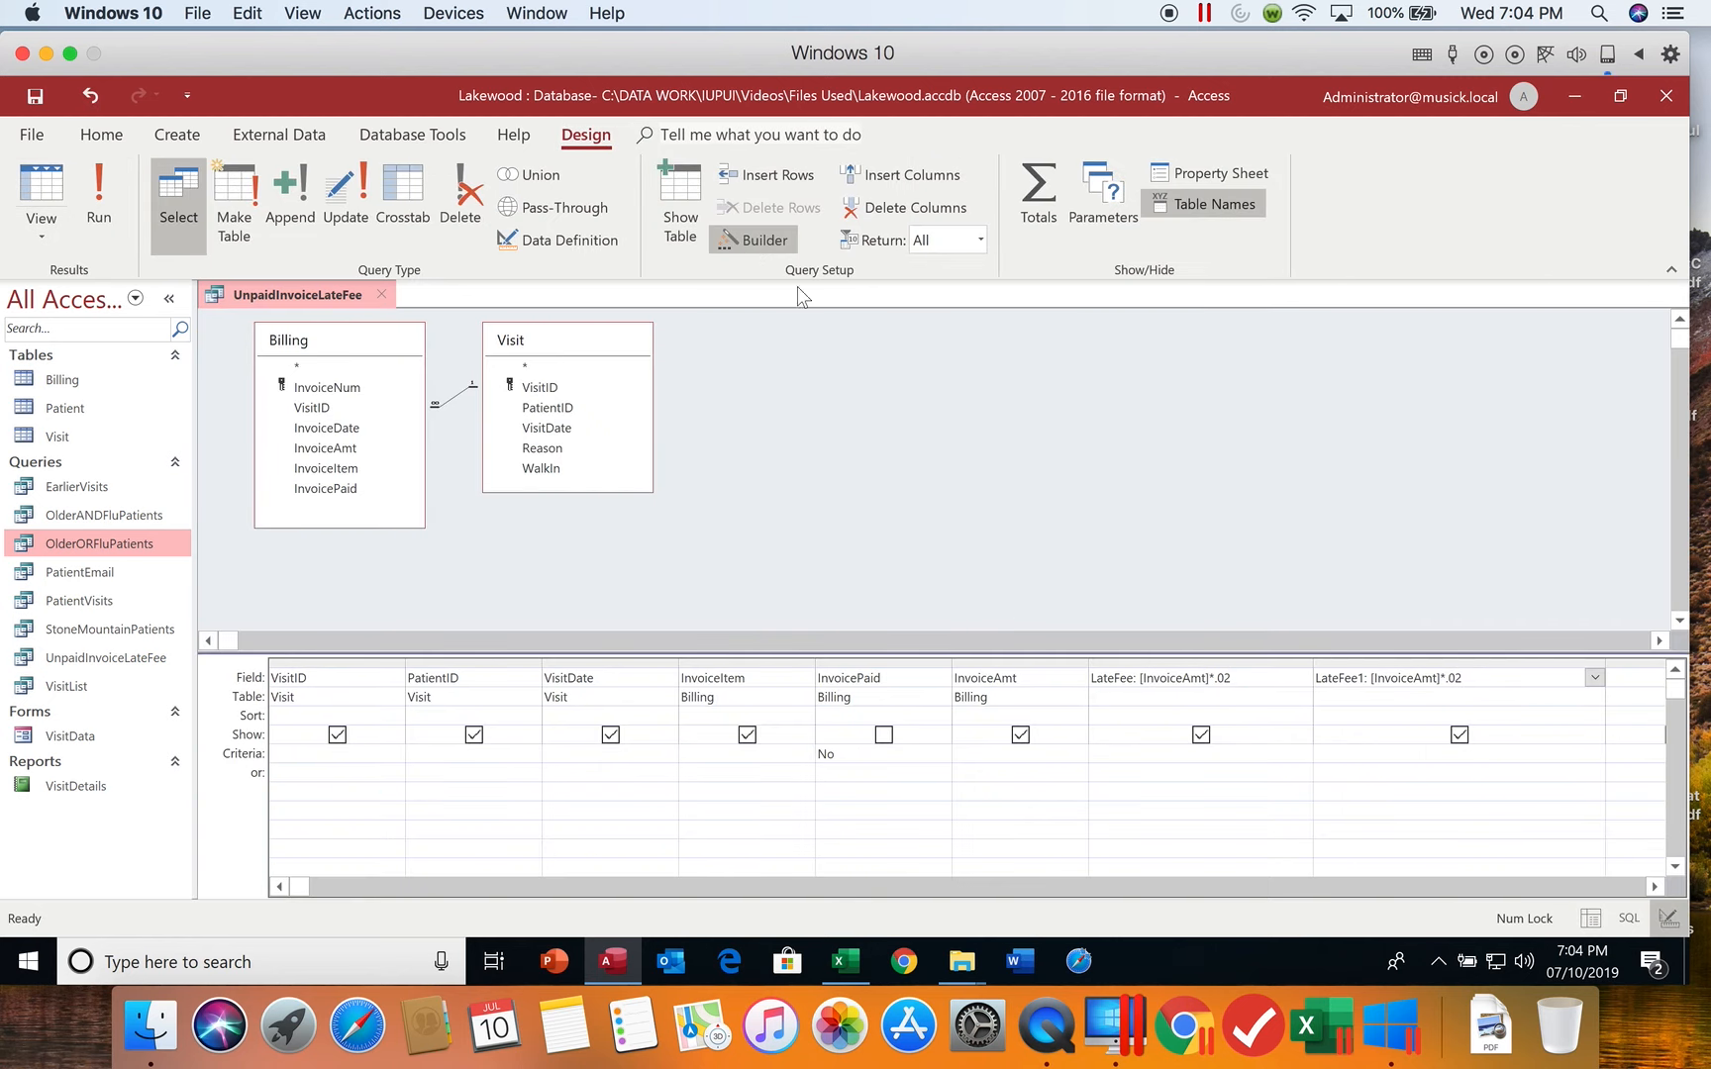
View the LateFee field's expression in the Expression Builder and close it without changes.
left_click(1118, 678)
left_click(767, 239)
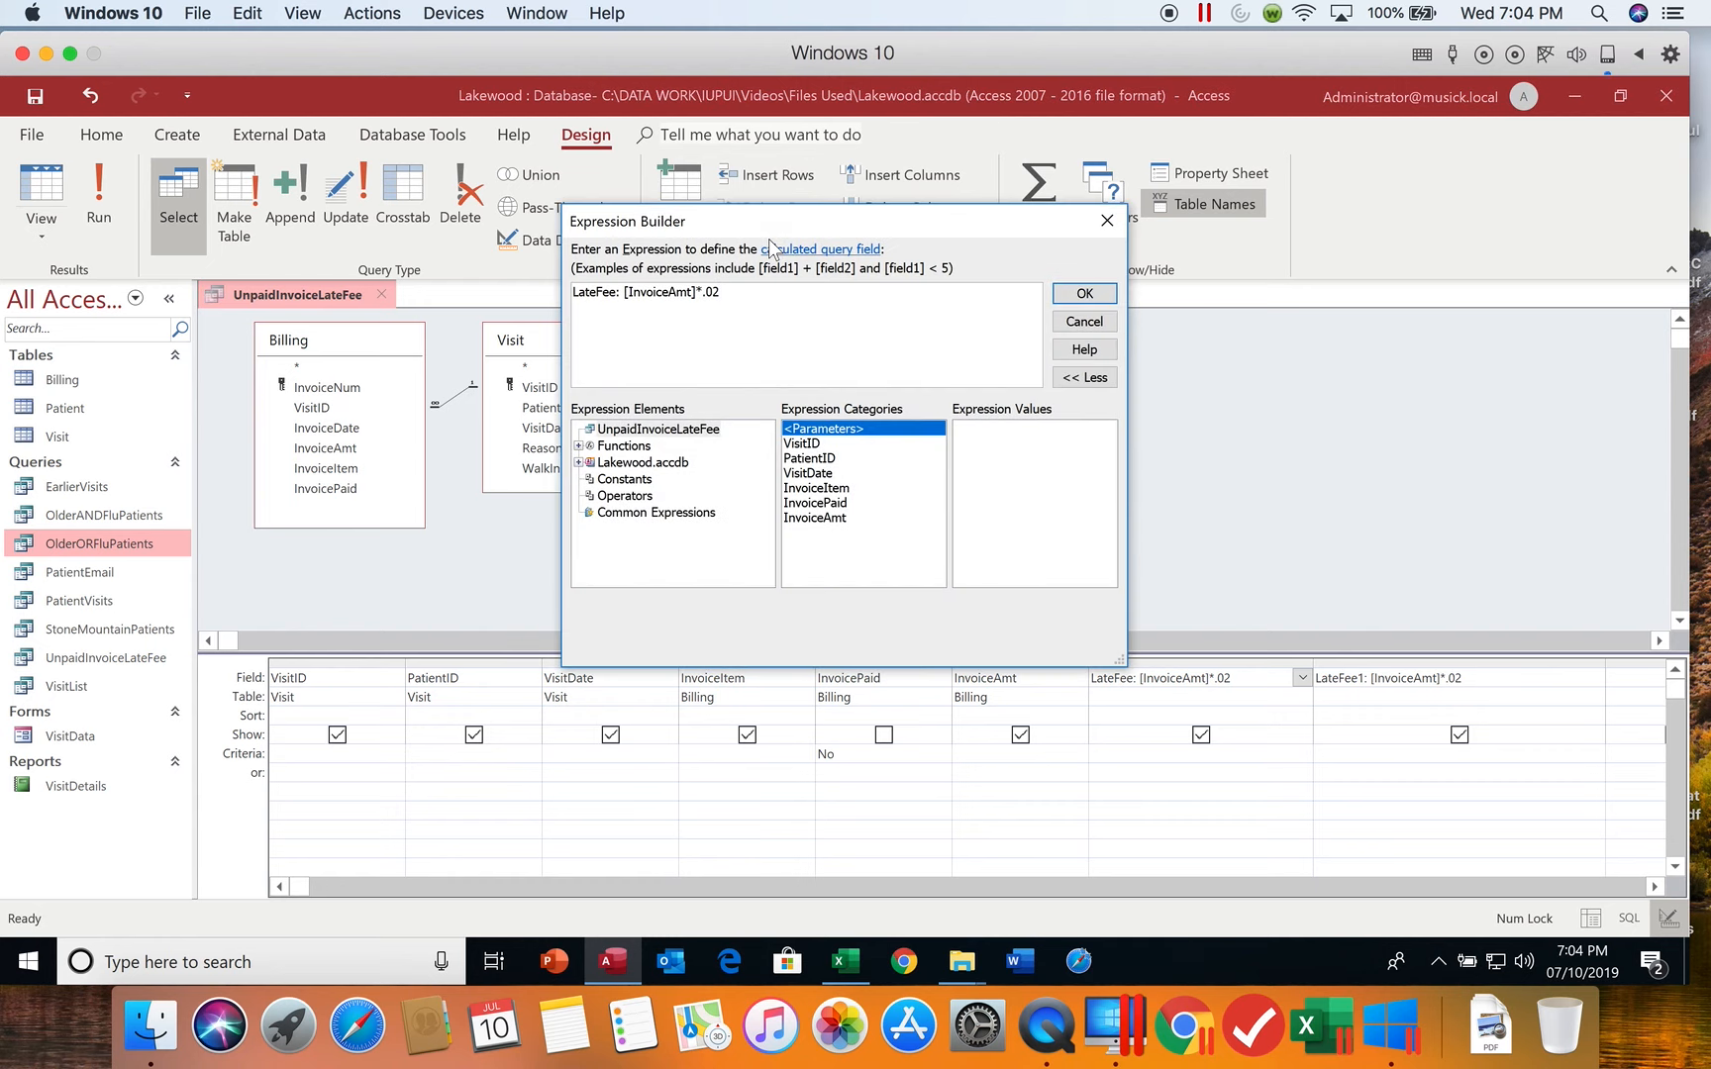
left_click(1104, 226)
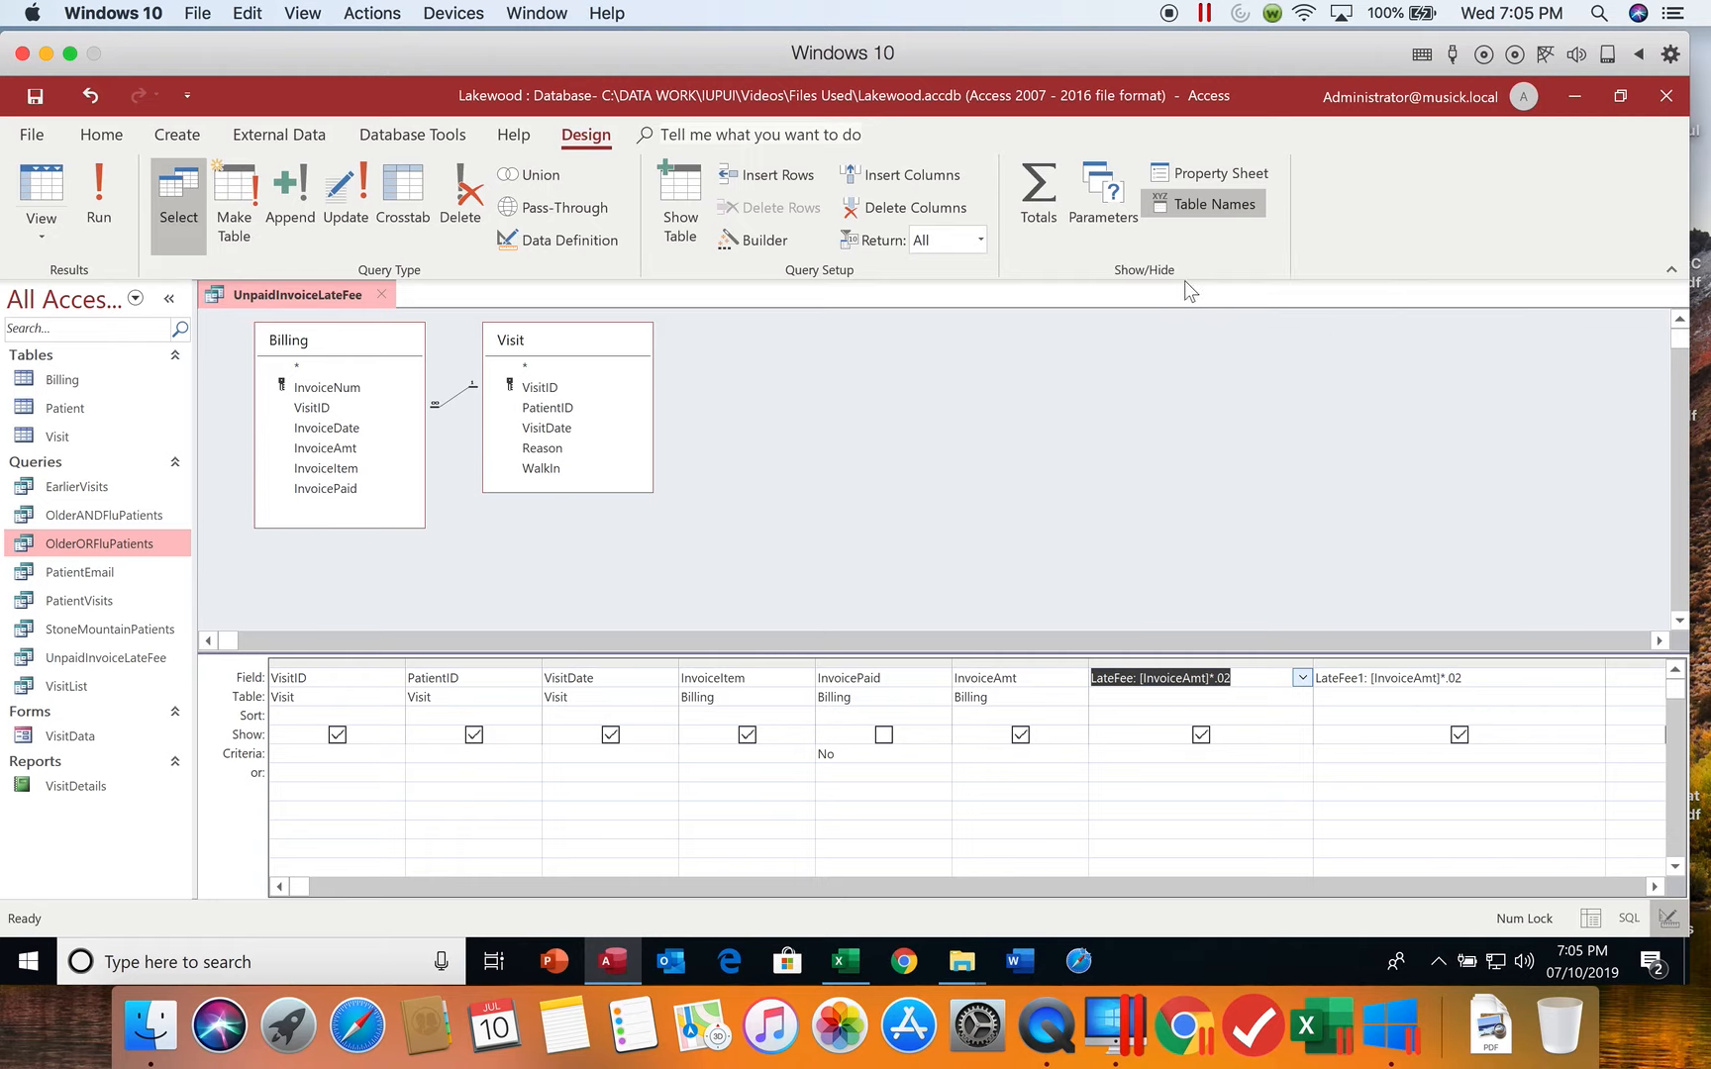
Set the LateFee field's format to Currency with 2 decimal places in its field properties.
left_click(1220, 169)
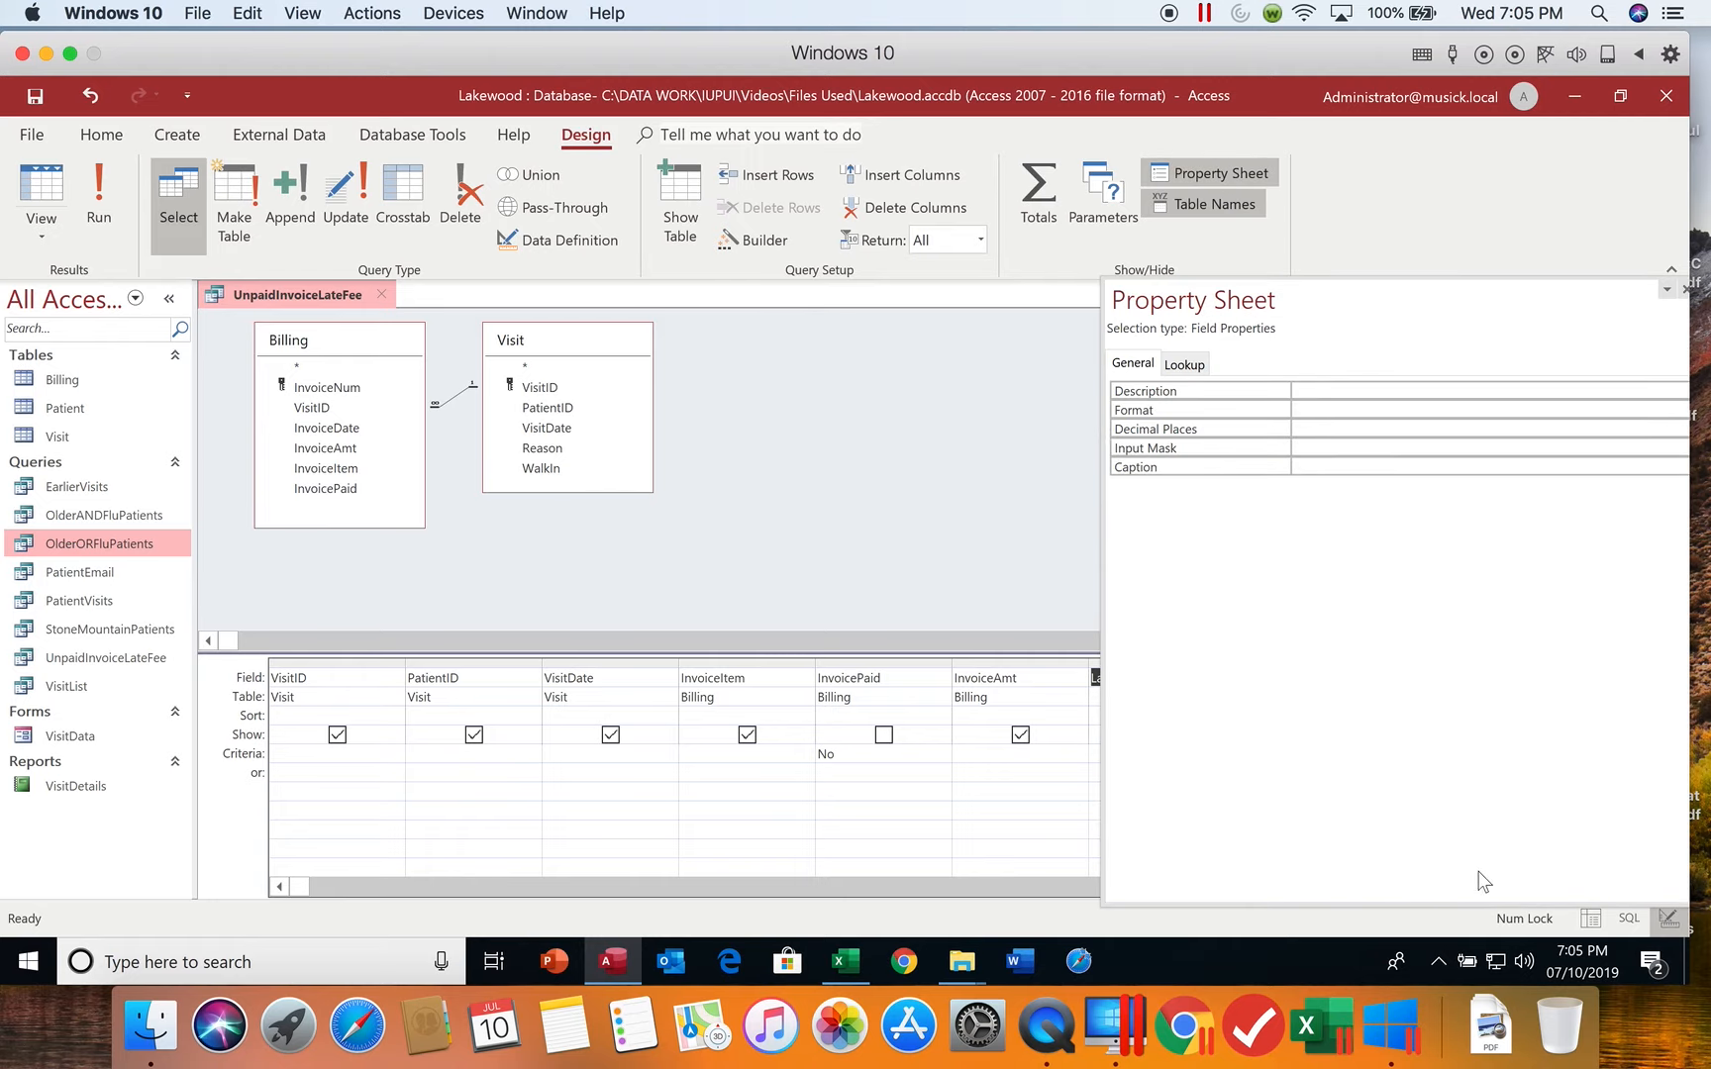
left_click(1436, 408)
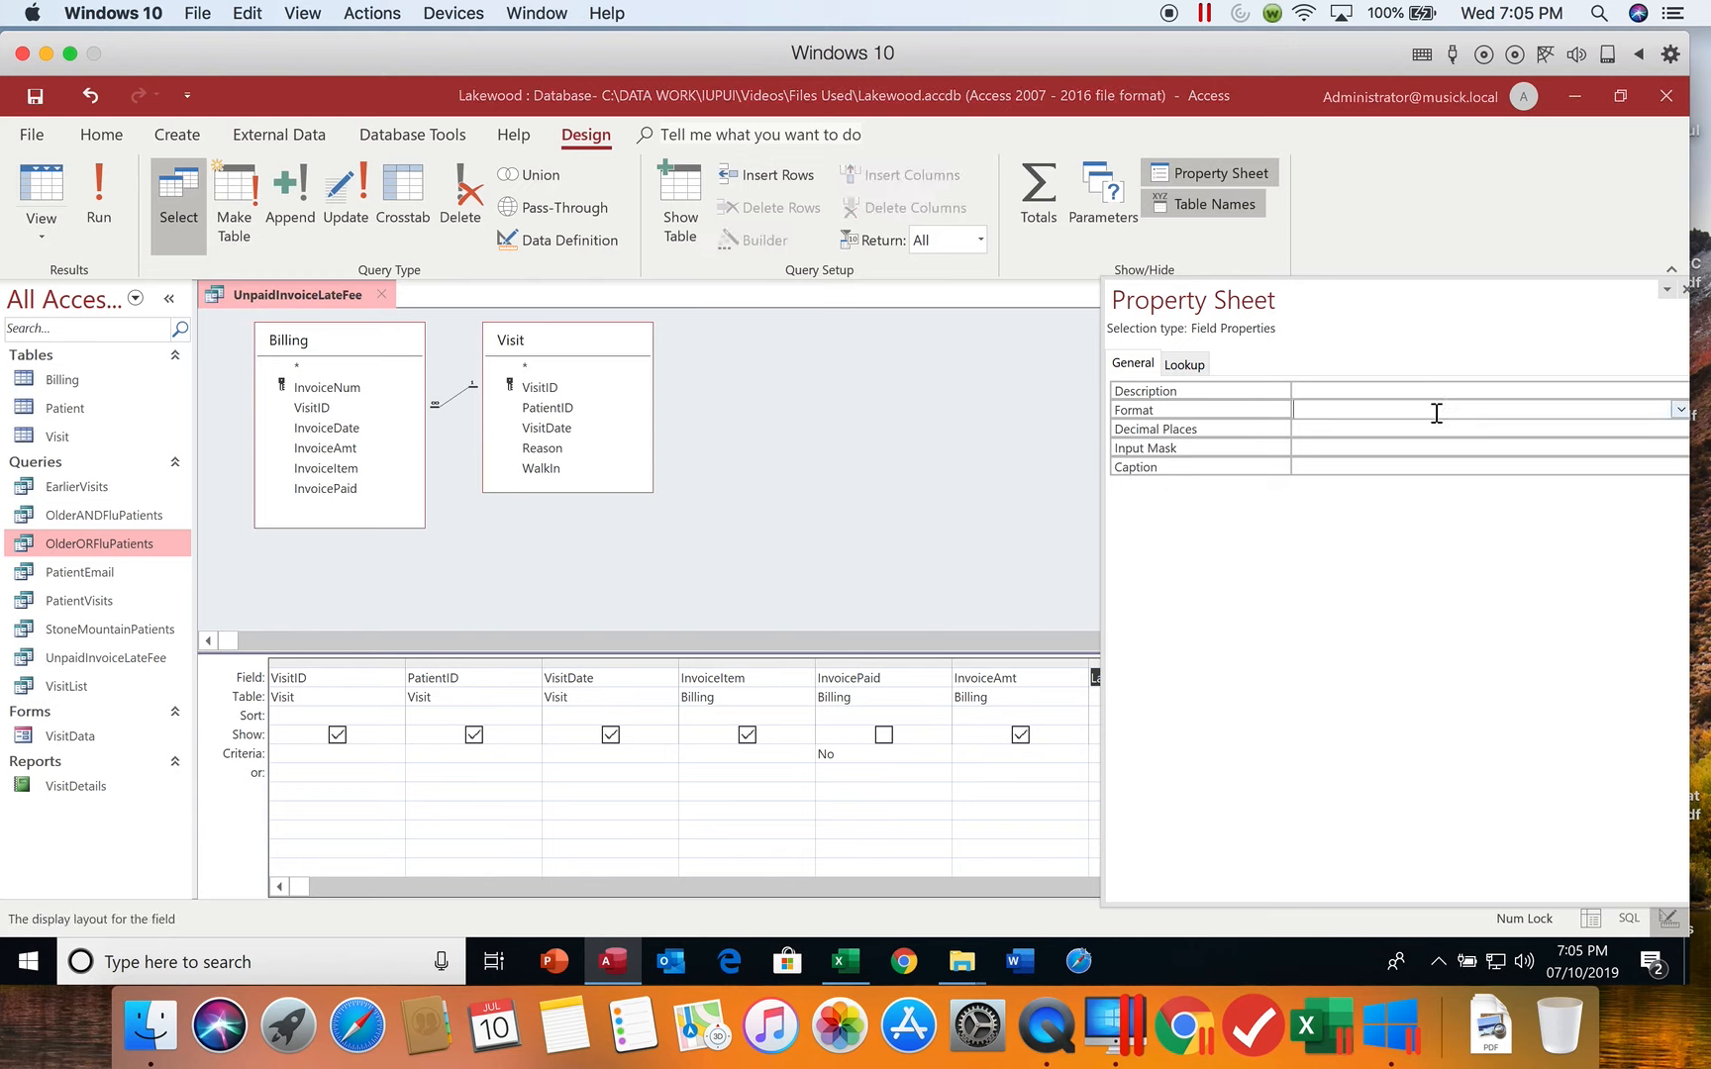
left_click(1682, 409)
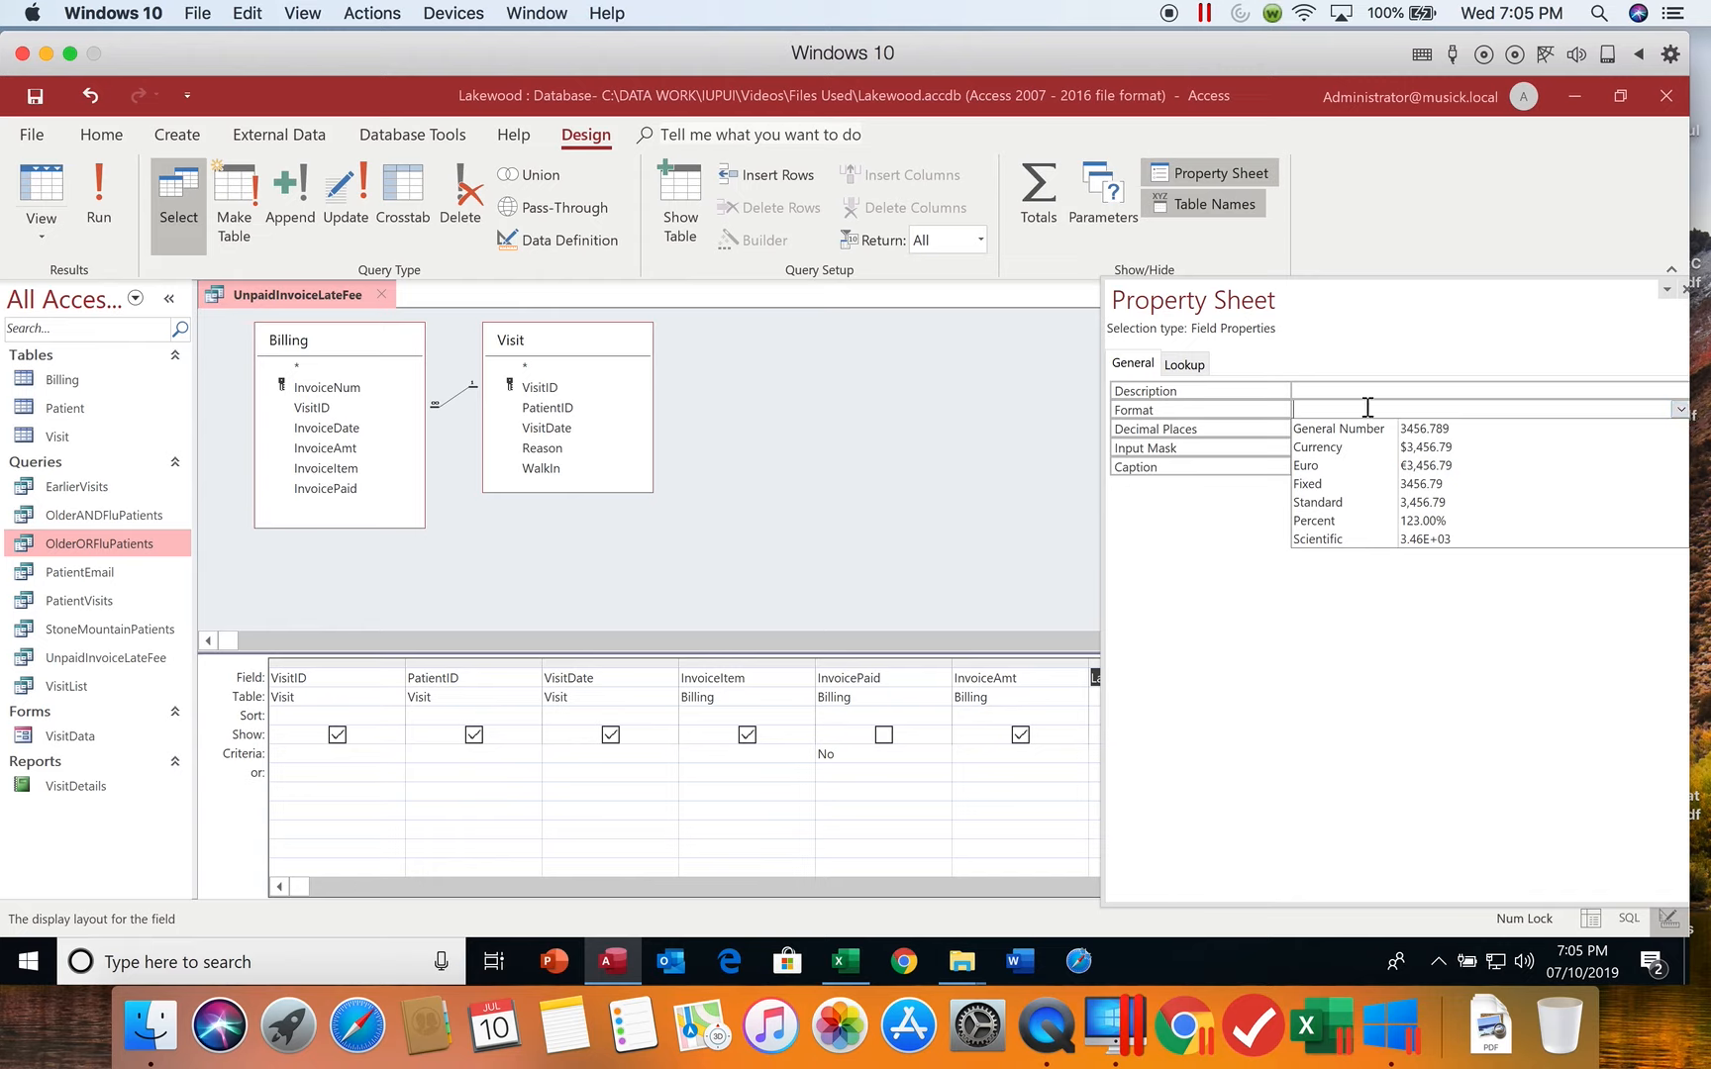
left_click(1348, 448)
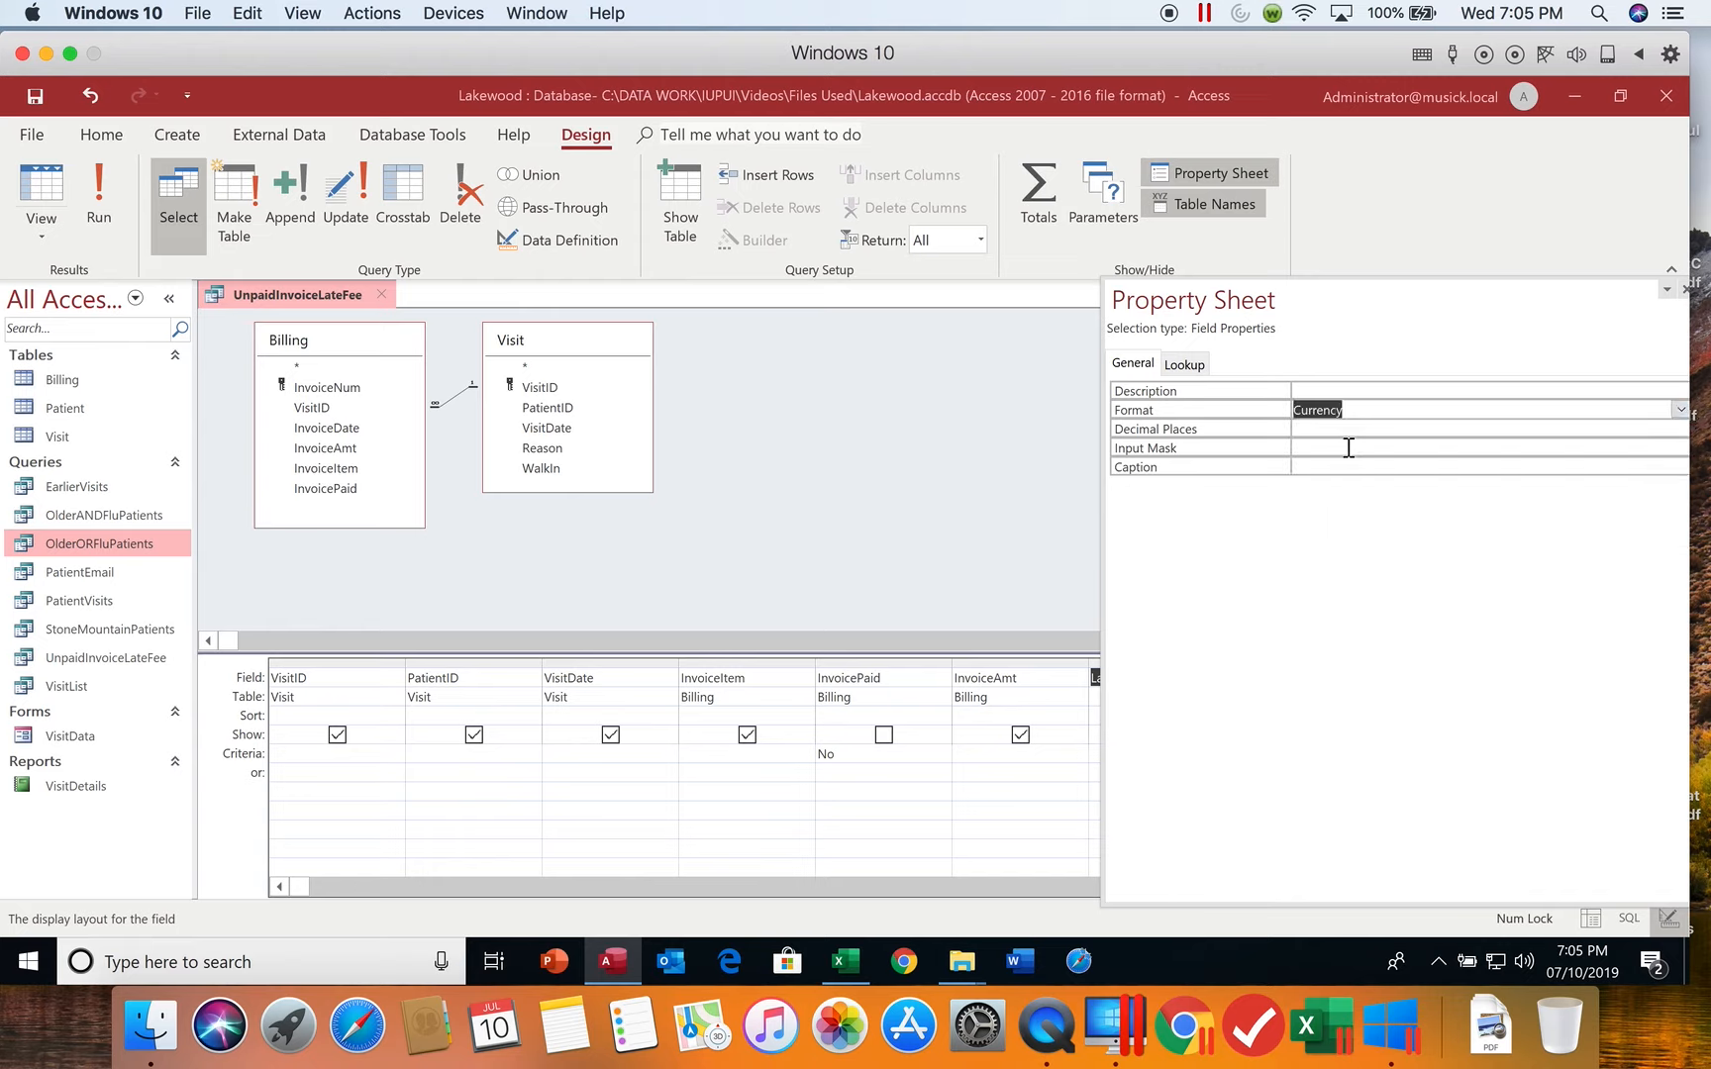
left_click(1393, 428)
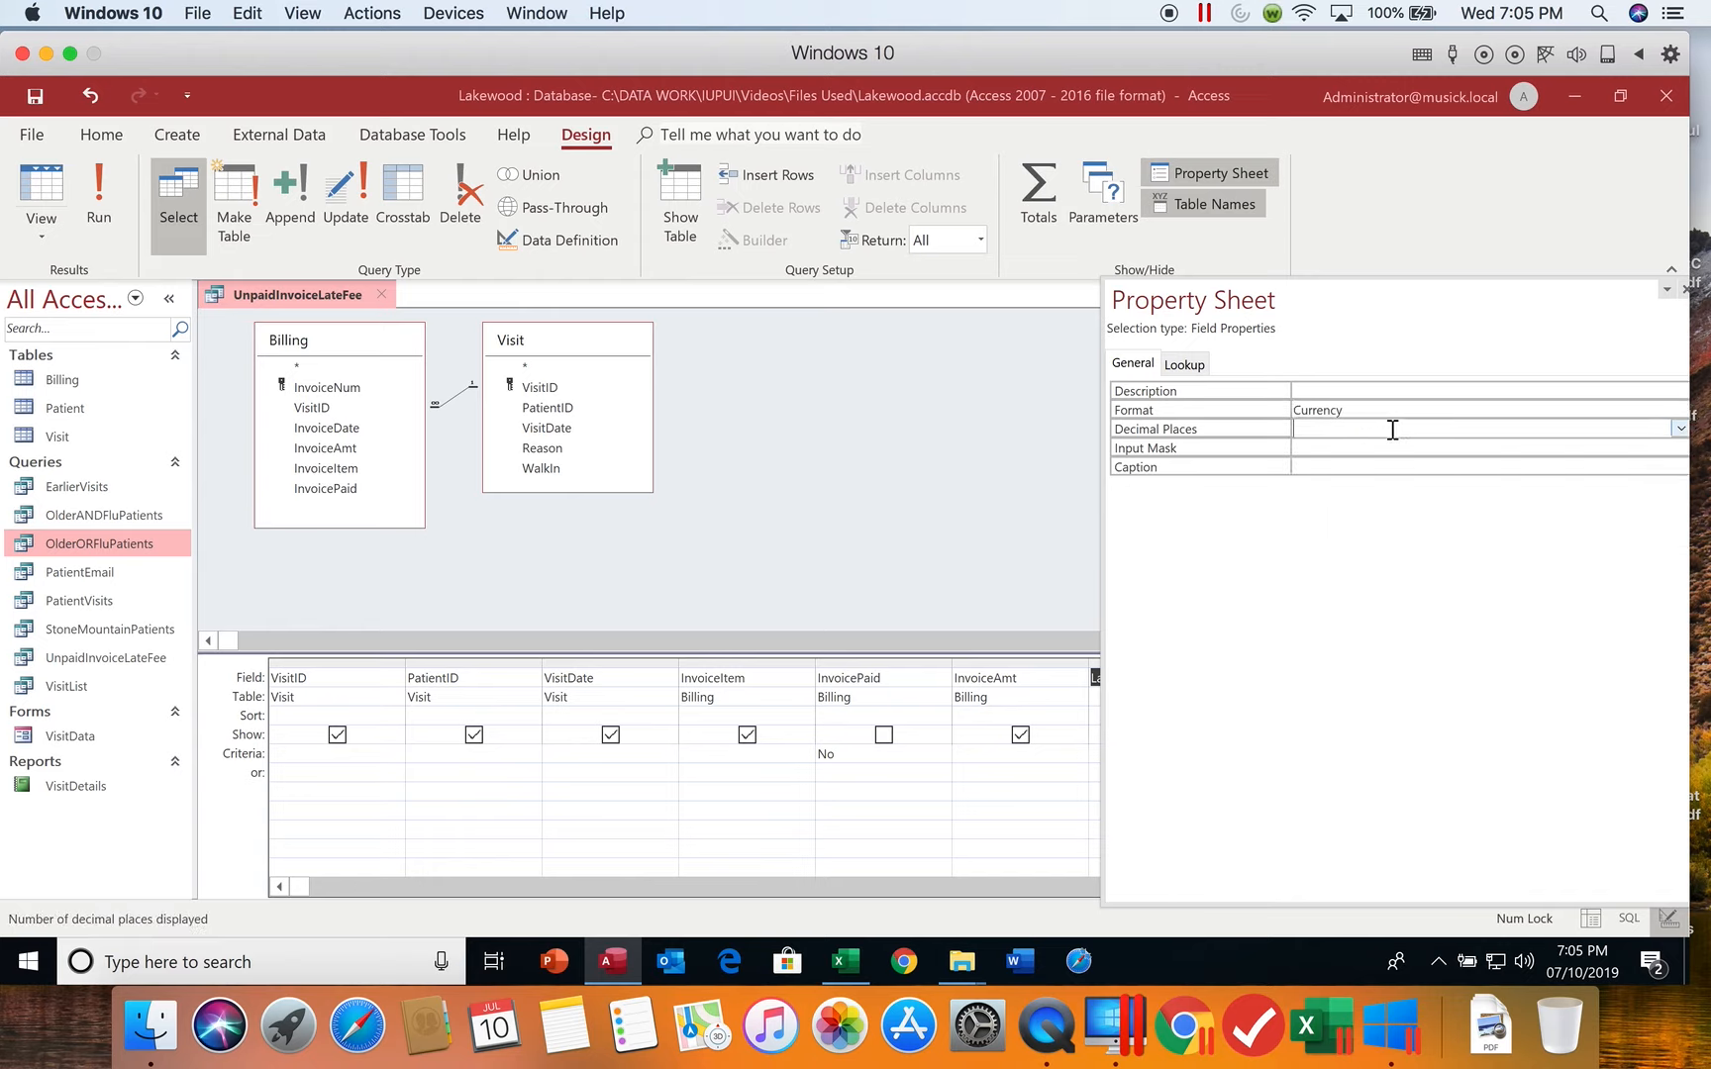
left_click(1680, 429)
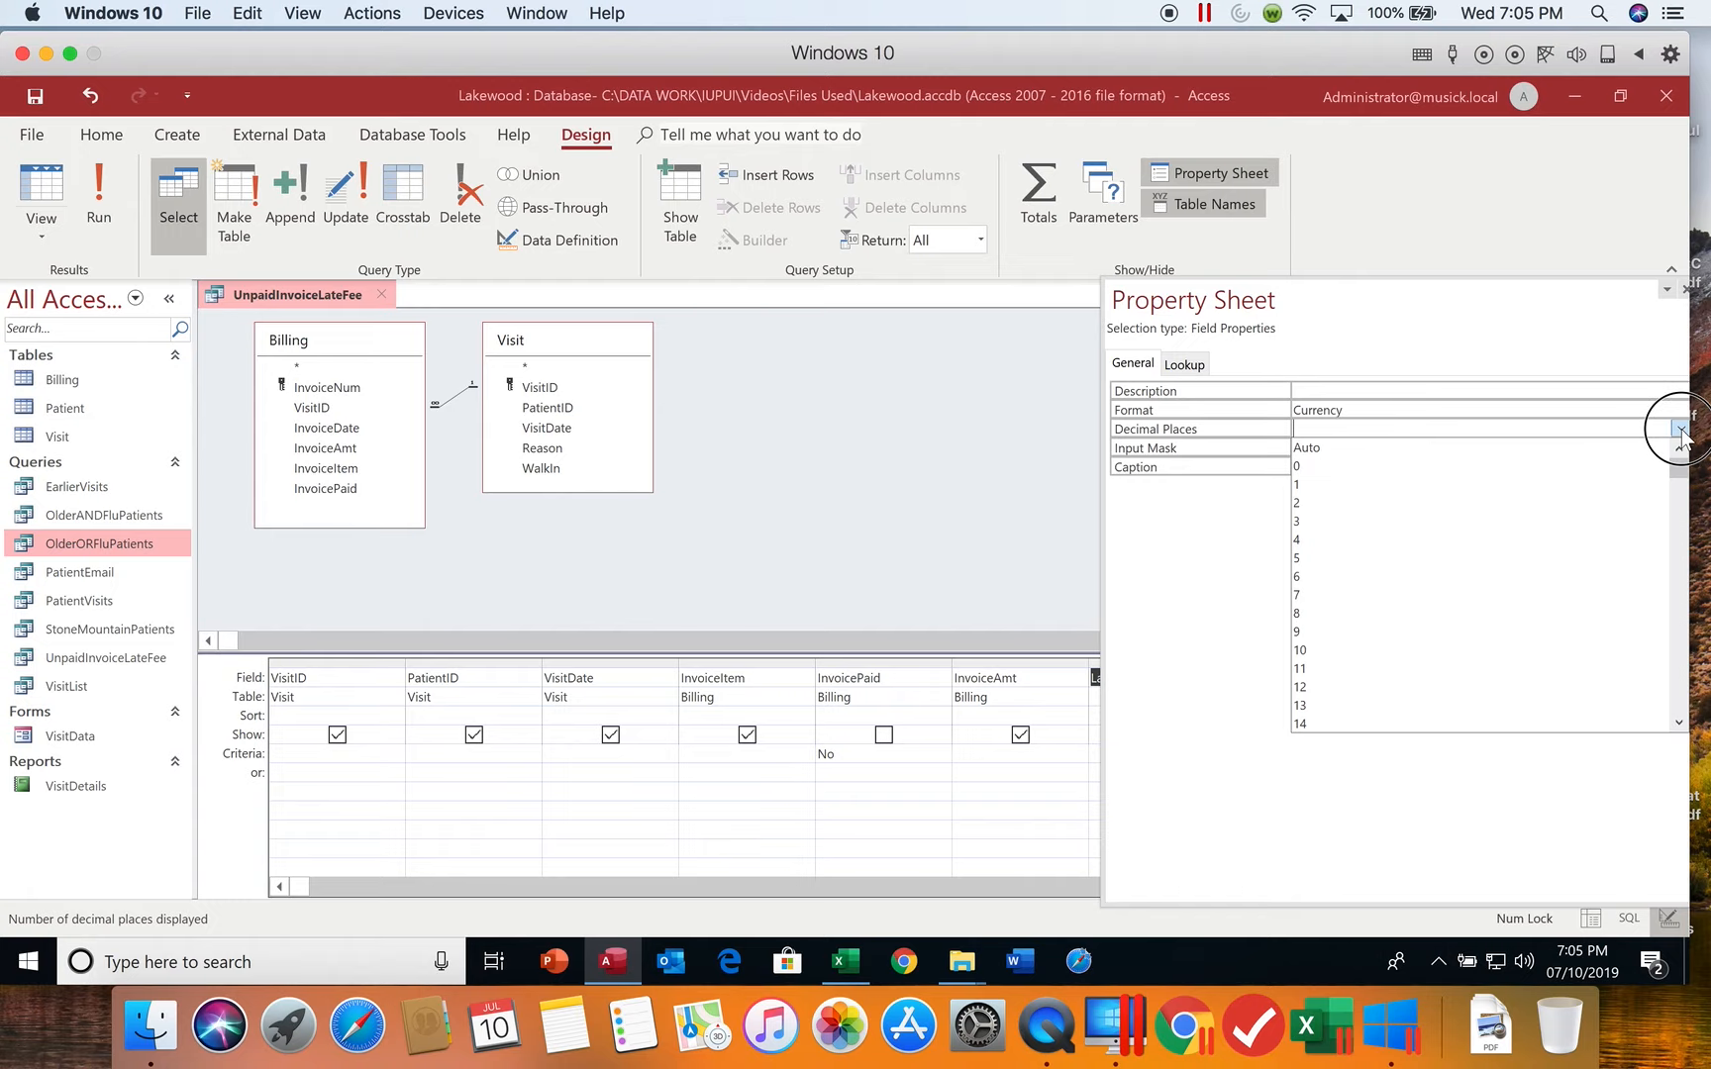
left_click(1422, 503)
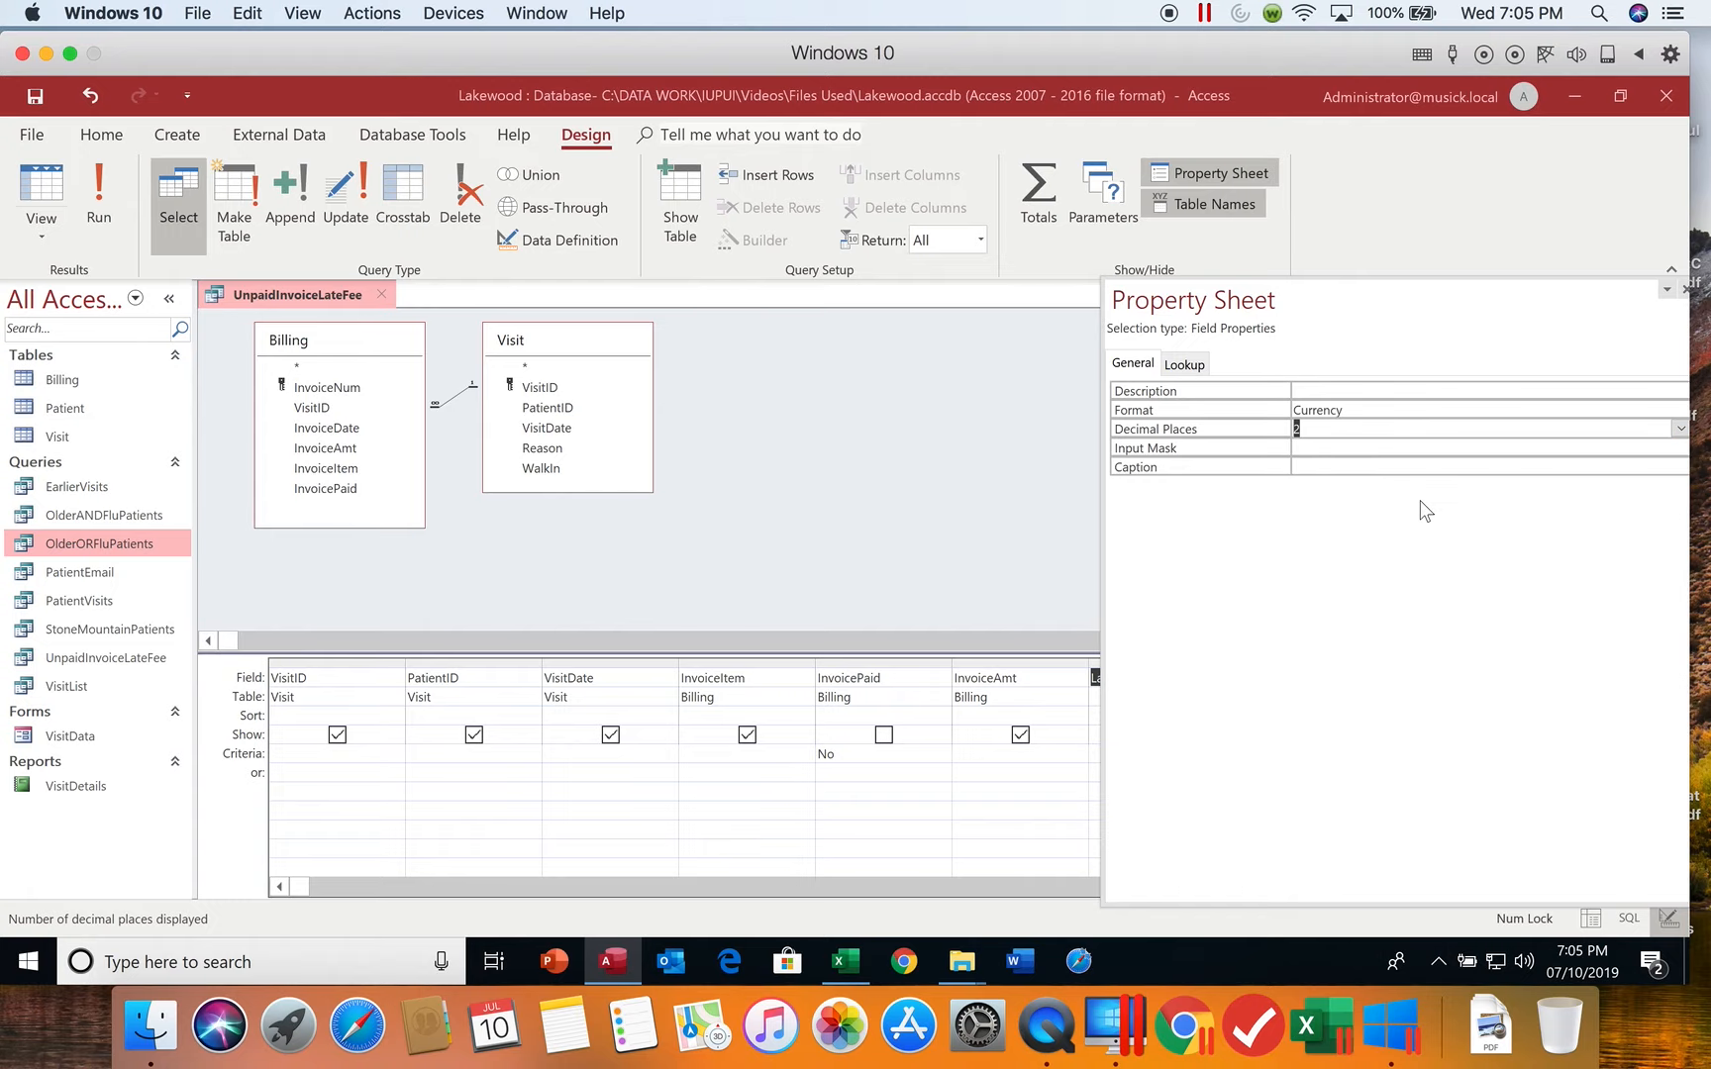
Give the LateFee field the caption Late Fee, run the query to check it and return to Design view.
left_click(1312, 468)
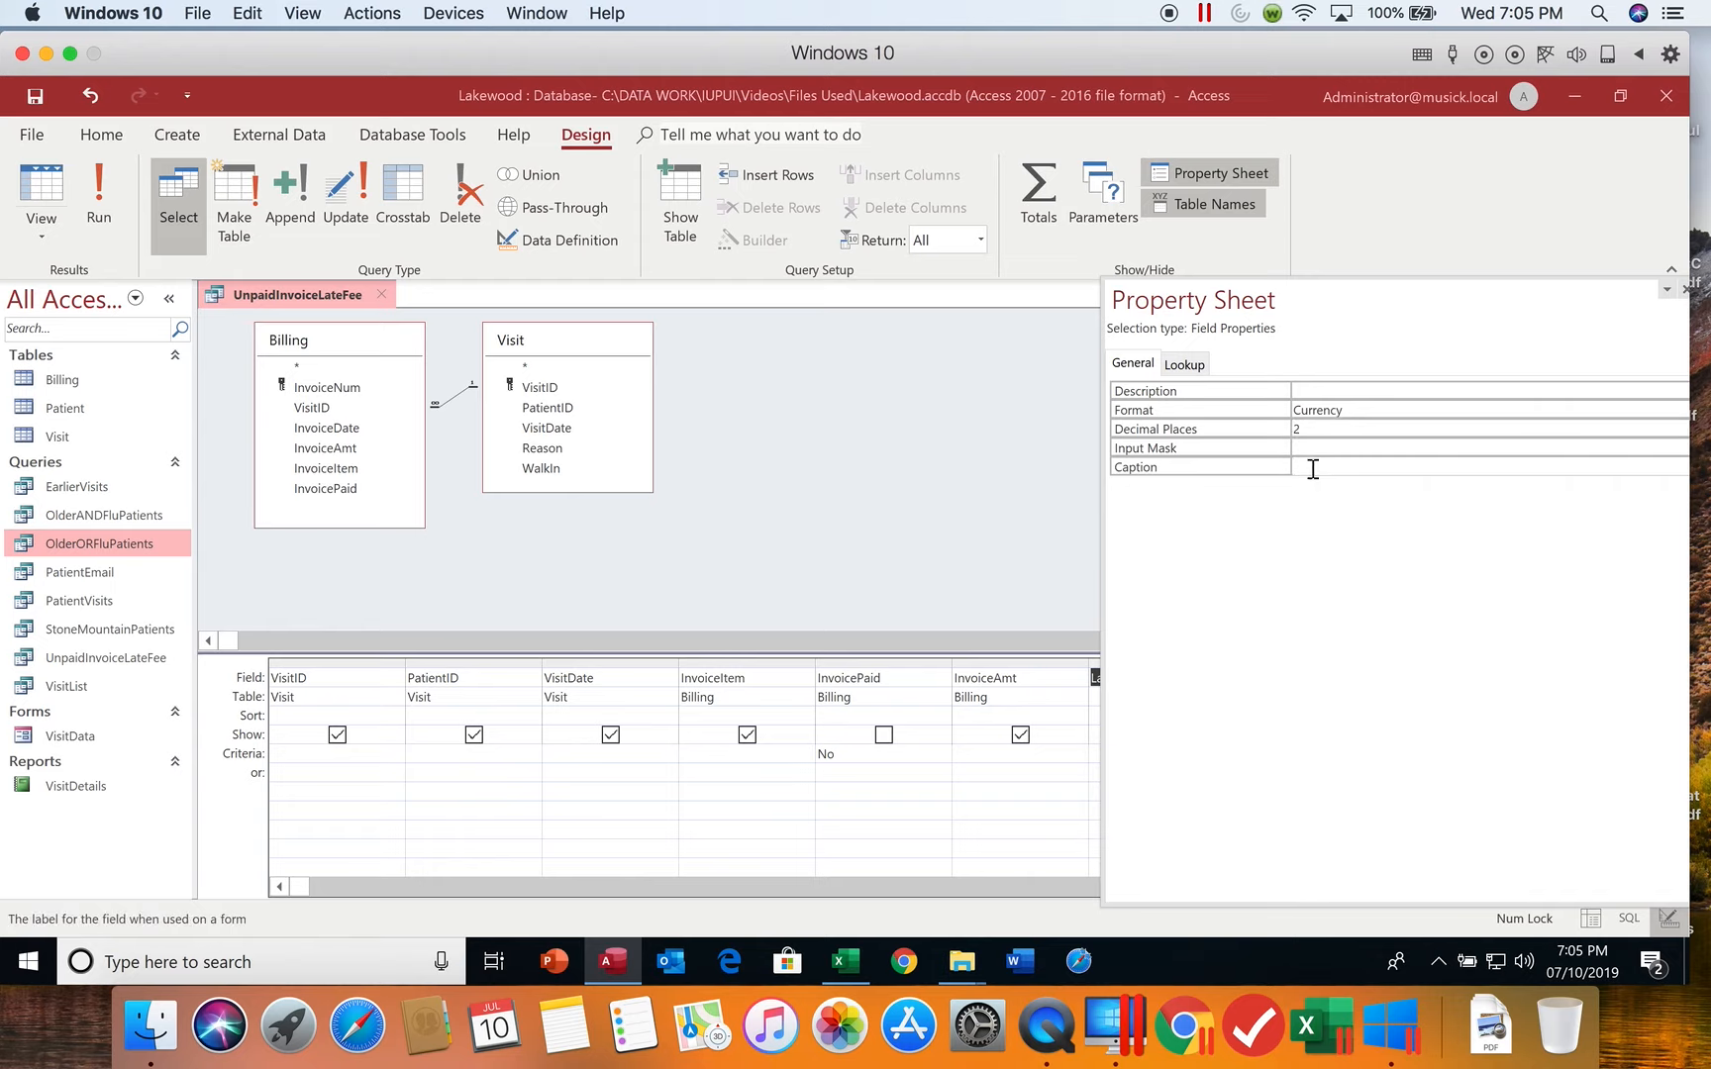
type("Late Fee")
left_click(1686, 289)
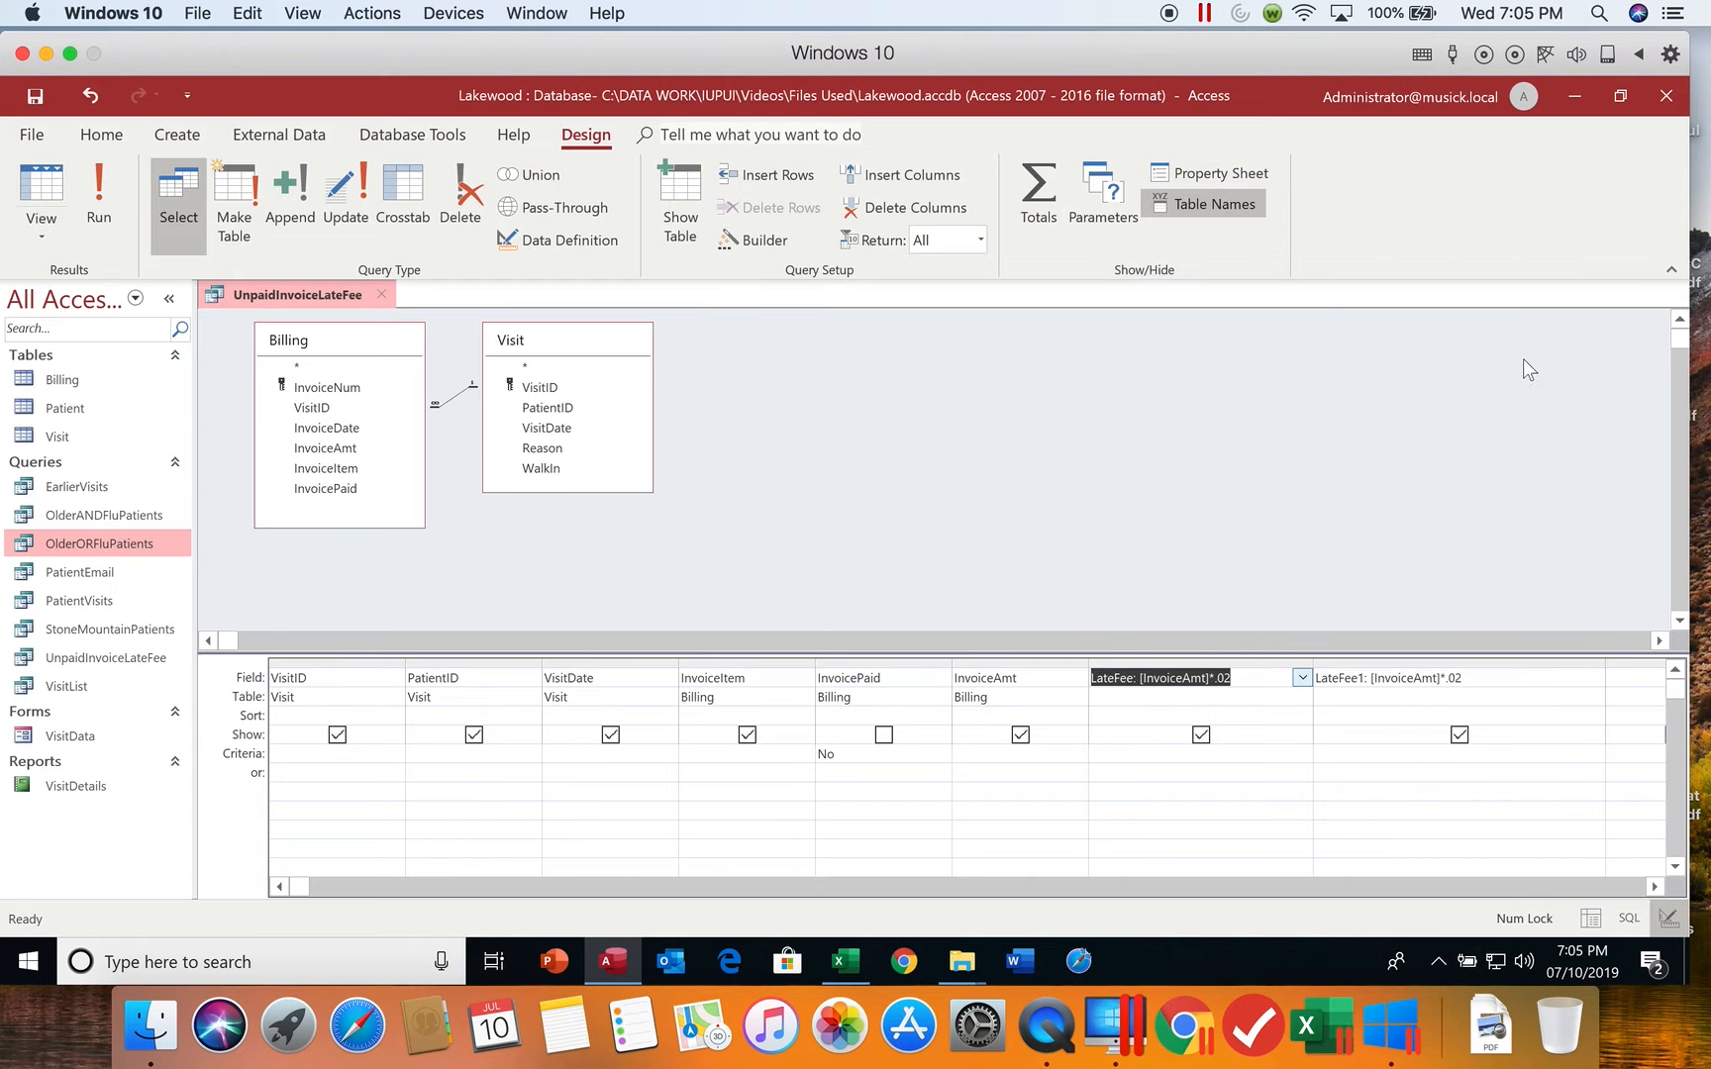
left_click(74, 229)
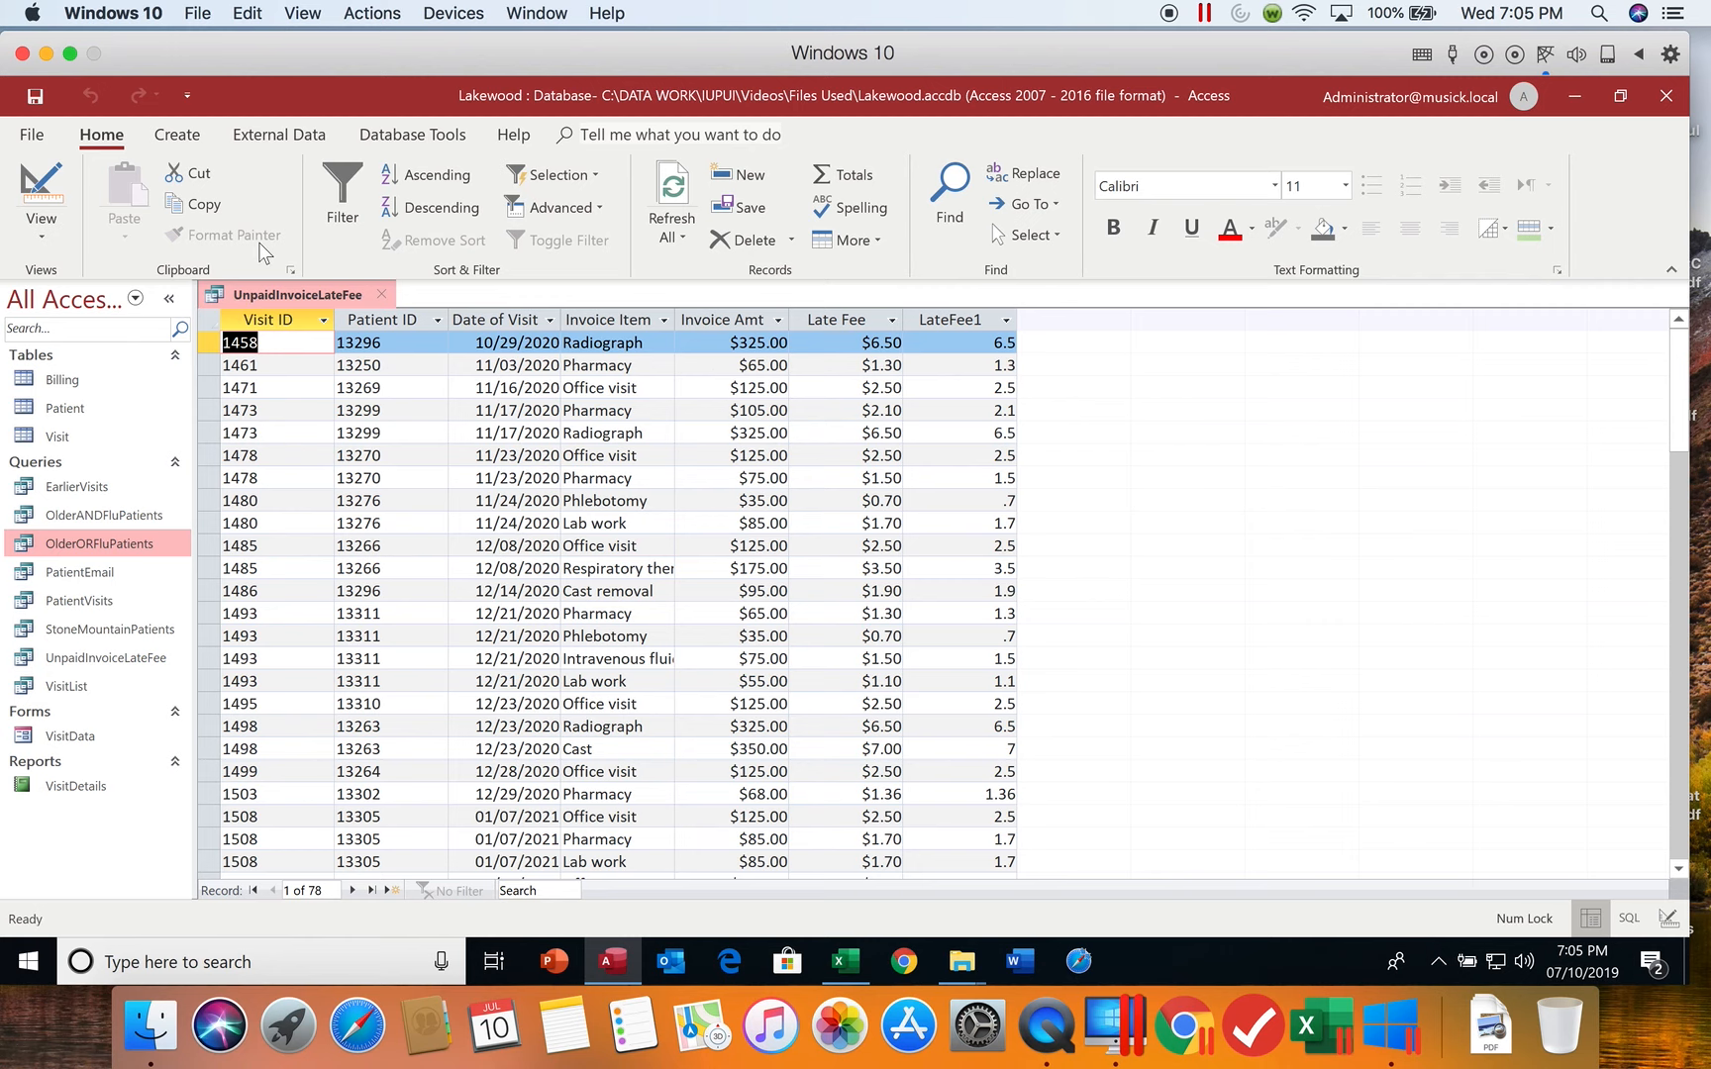
left_click(22, 176)
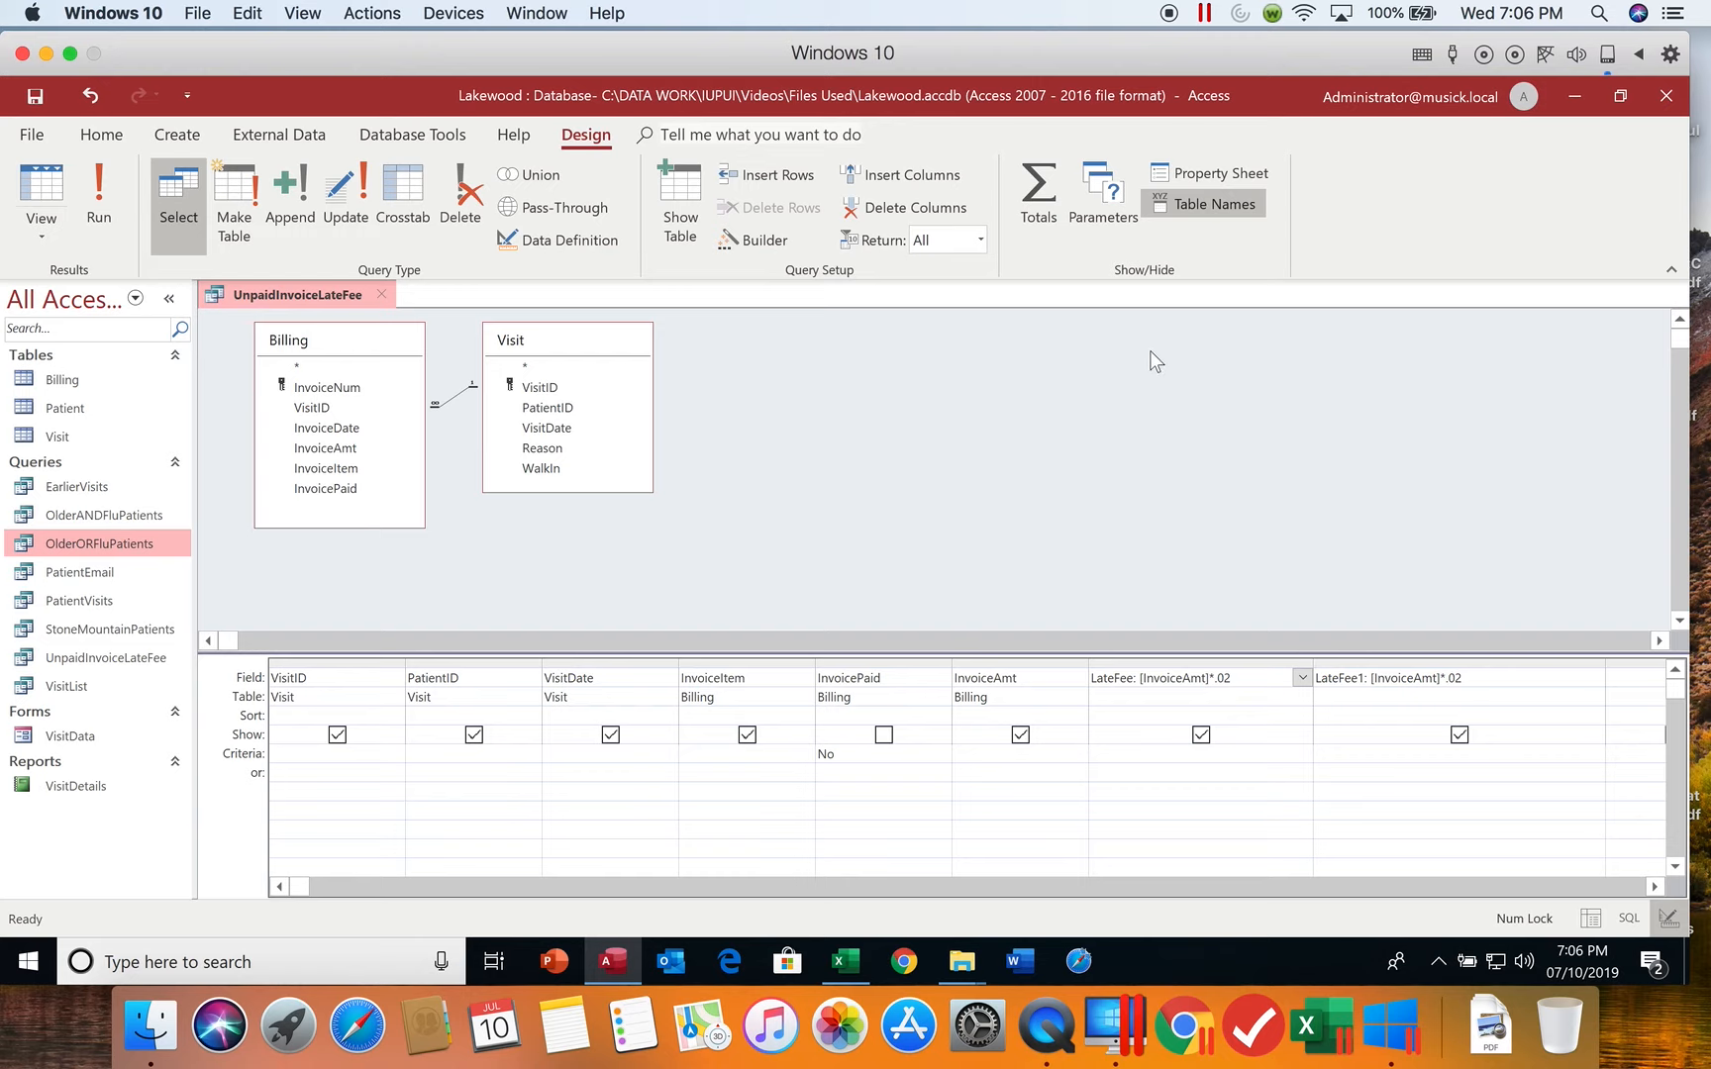
Review the LateFee field's properties, save the UnpaidInvoiceLateFee query and close it.
left_click(1224, 174)
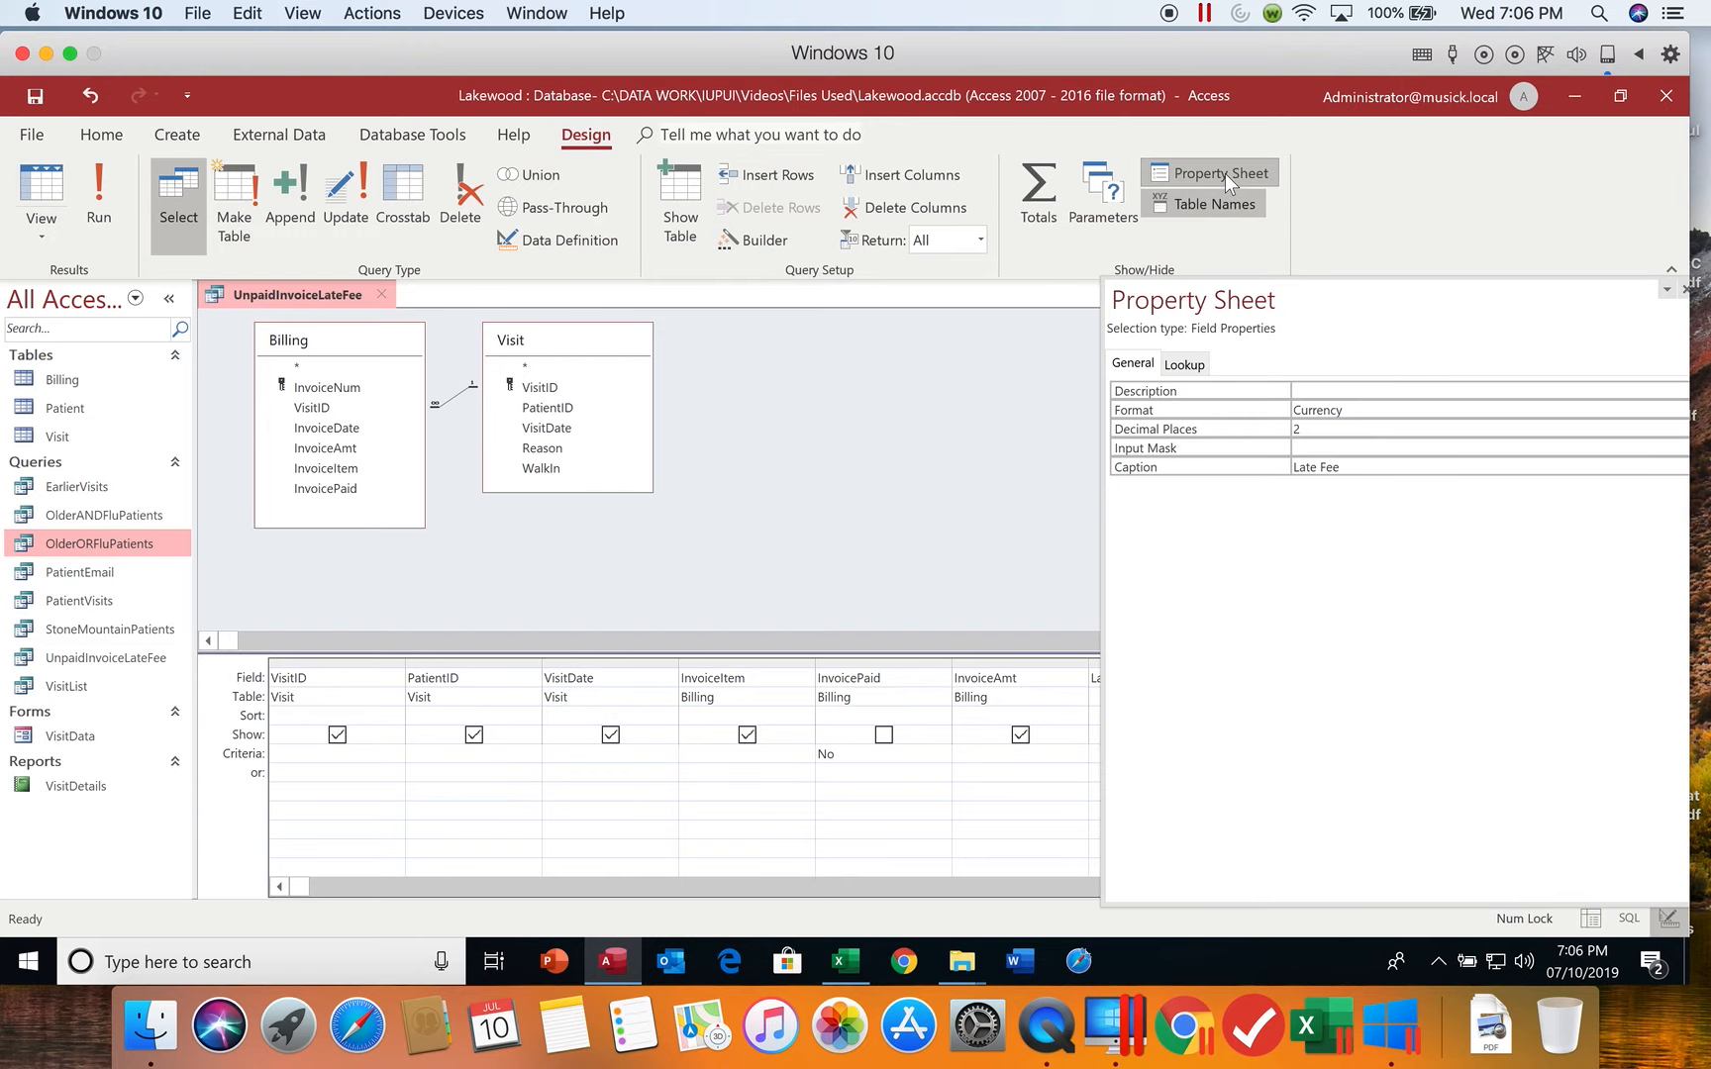
left_click(1685, 290)
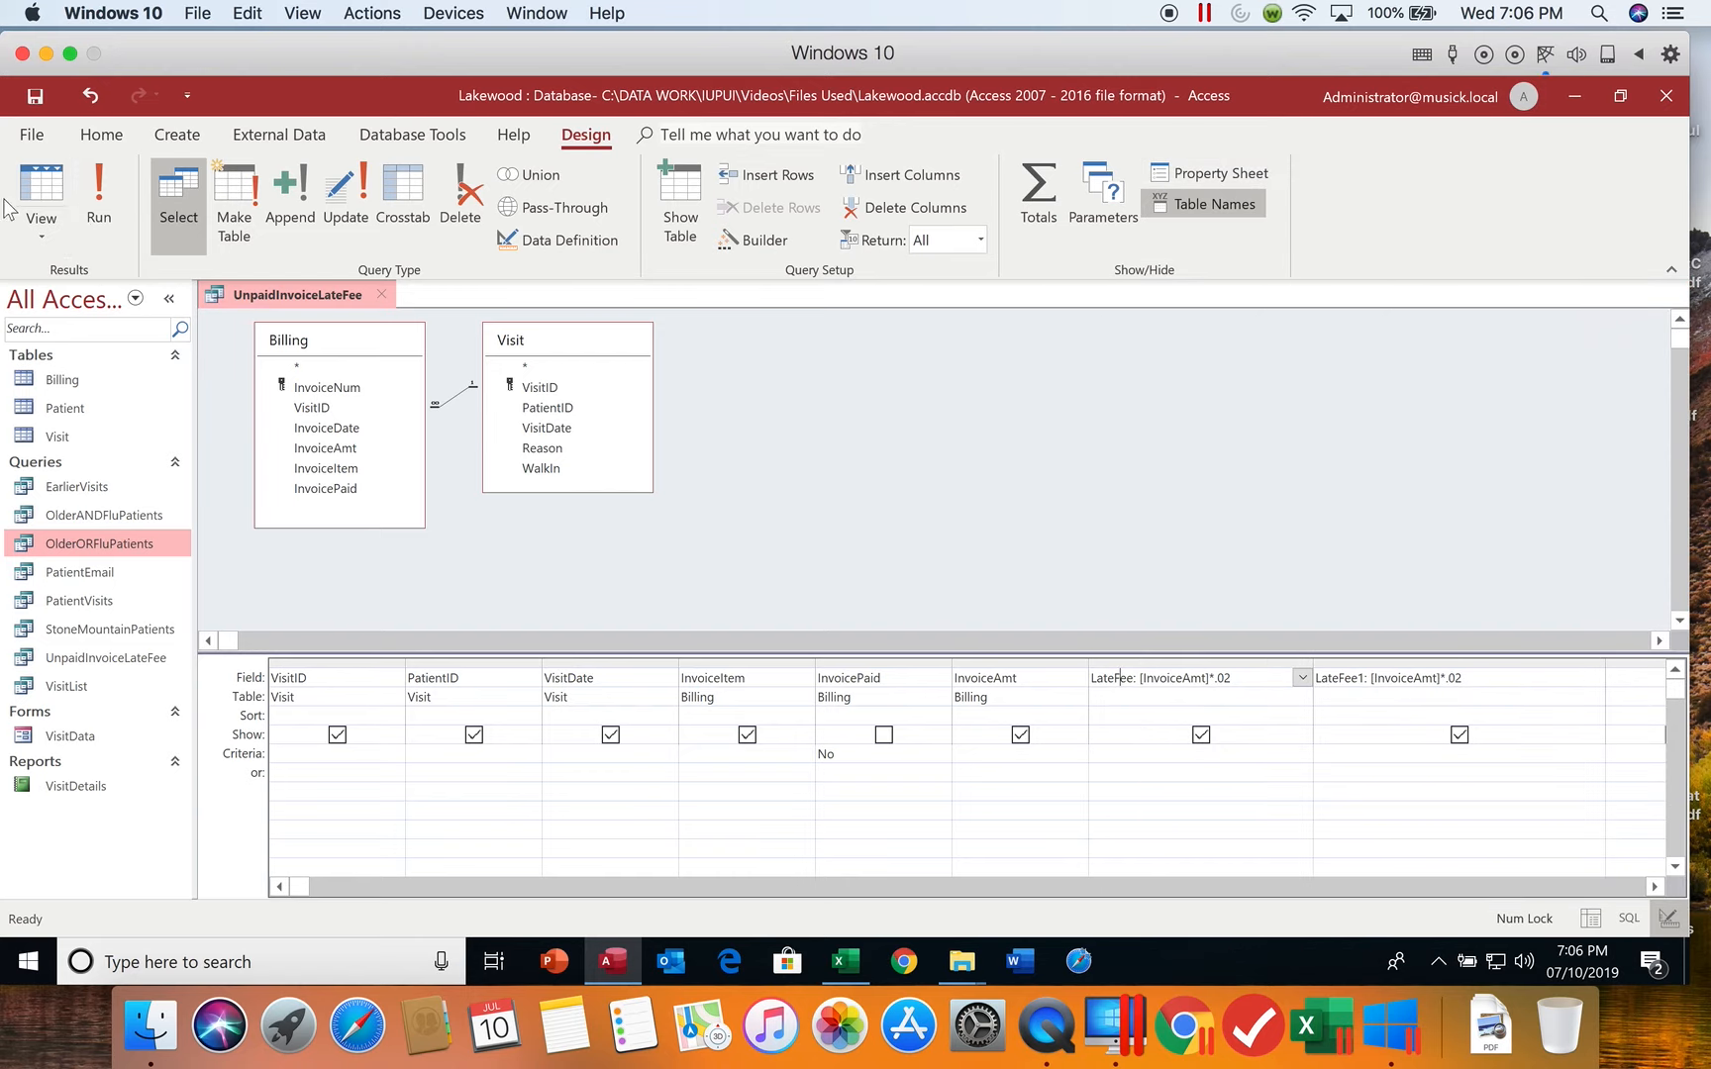
left_click(40, 99)
left_click(381, 294)
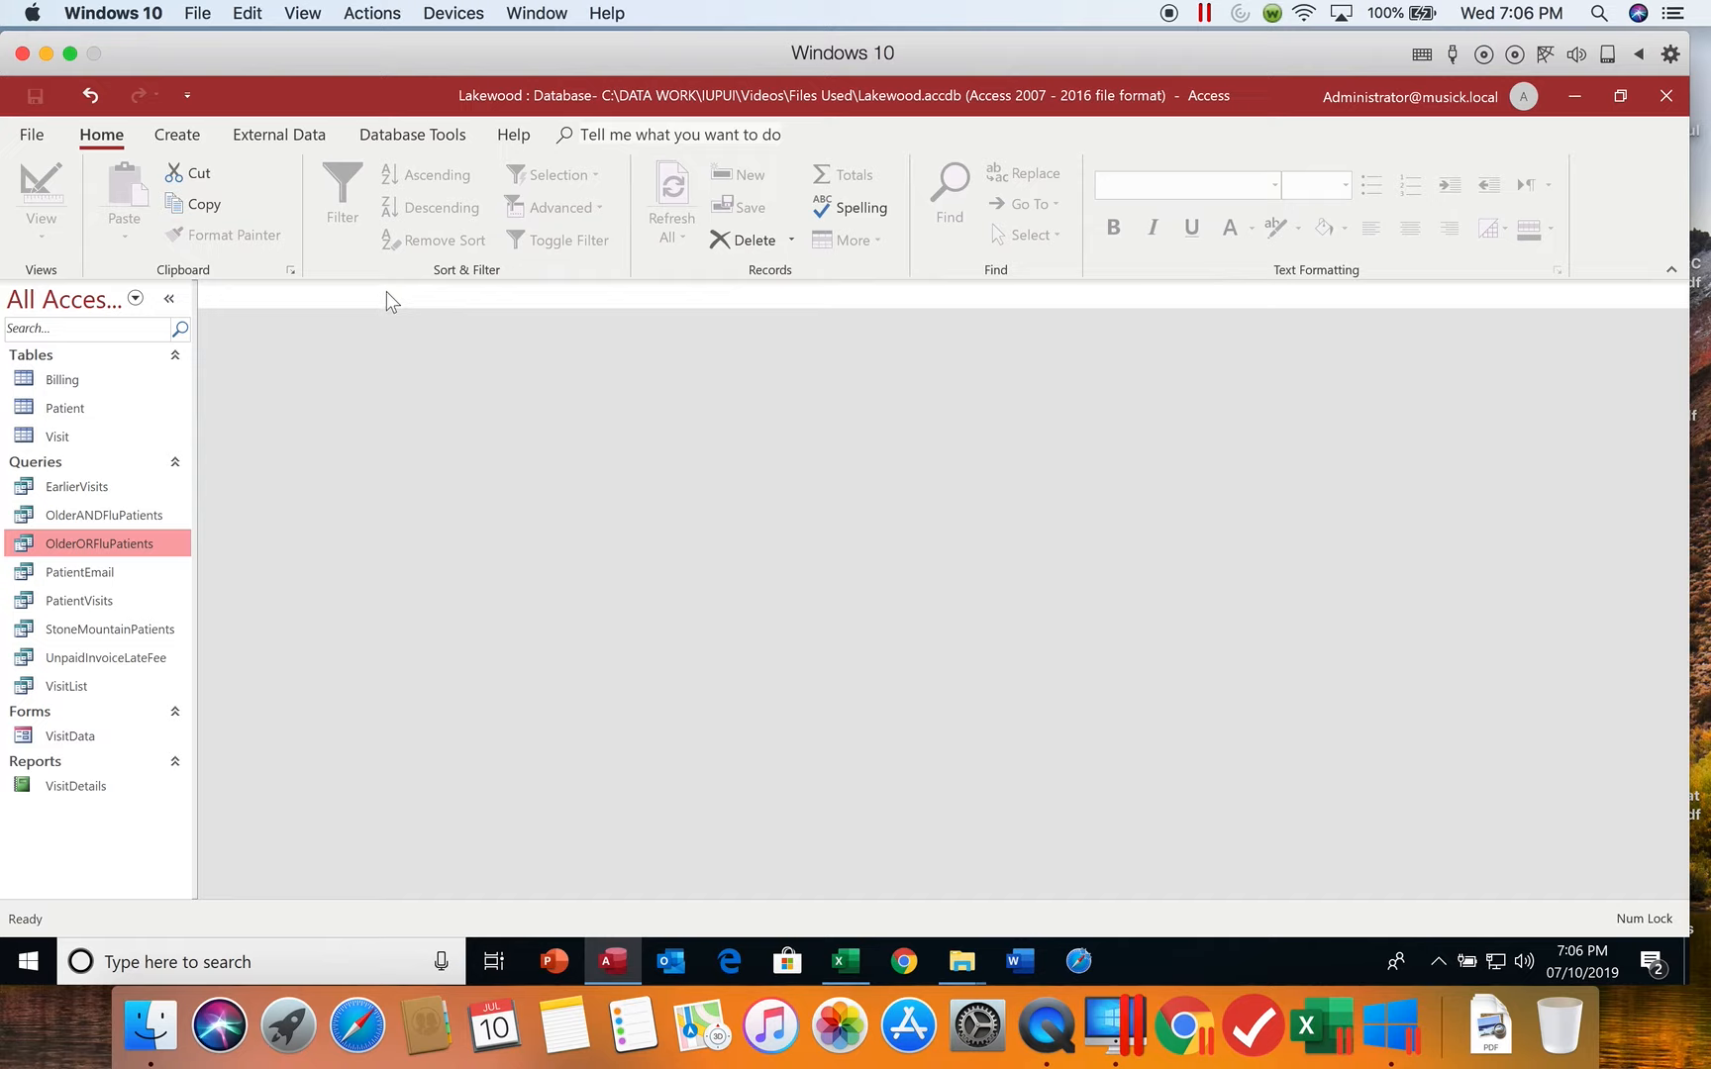